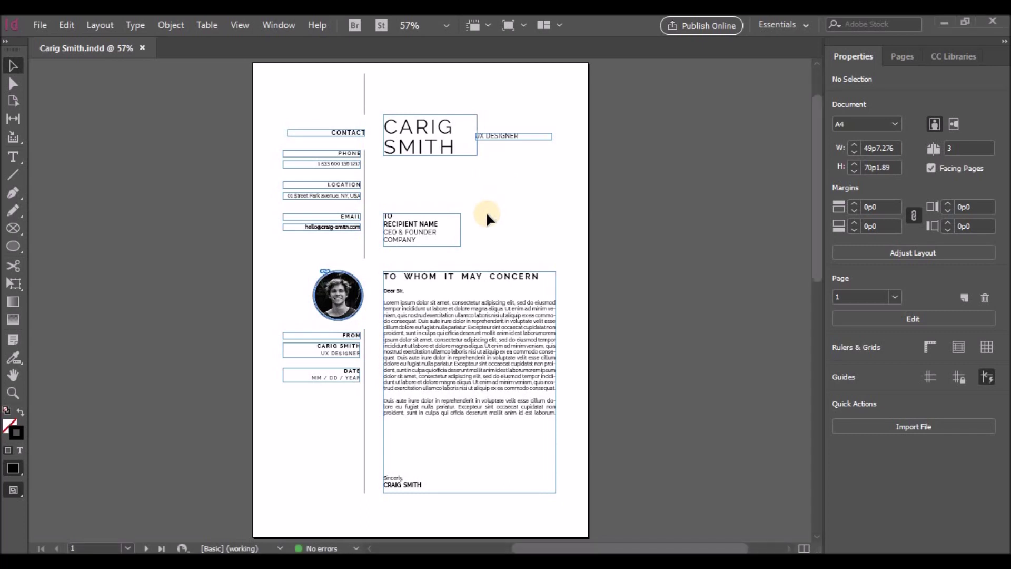
Copy the whole letter layout onto page 2
key("ctrl+a")
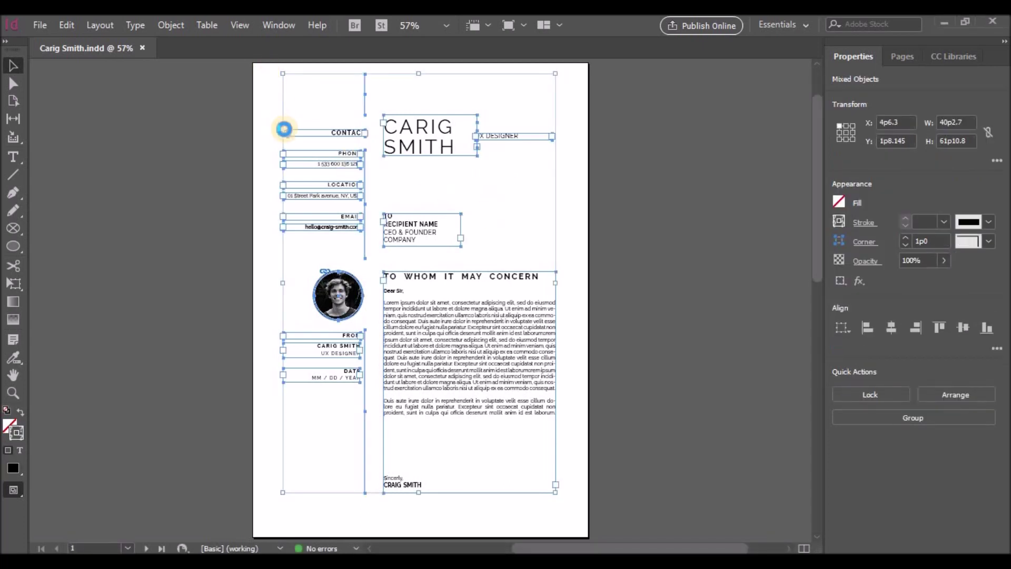
left_click(127, 548)
left_click(111, 501)
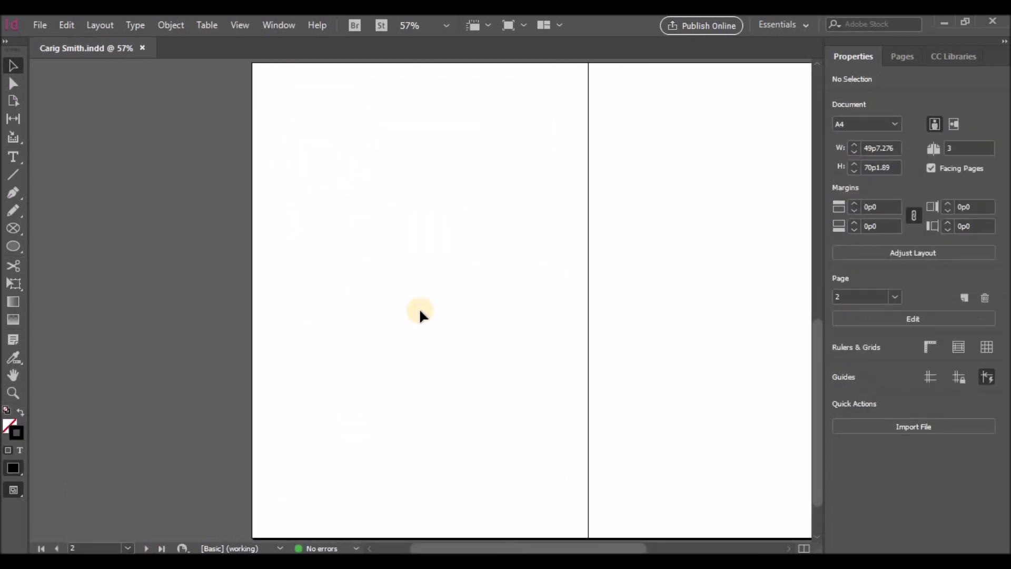
key("ctrl+v")
Delete the recipient block on page 2 and nudge the body text frame up
left_click(504, 230)
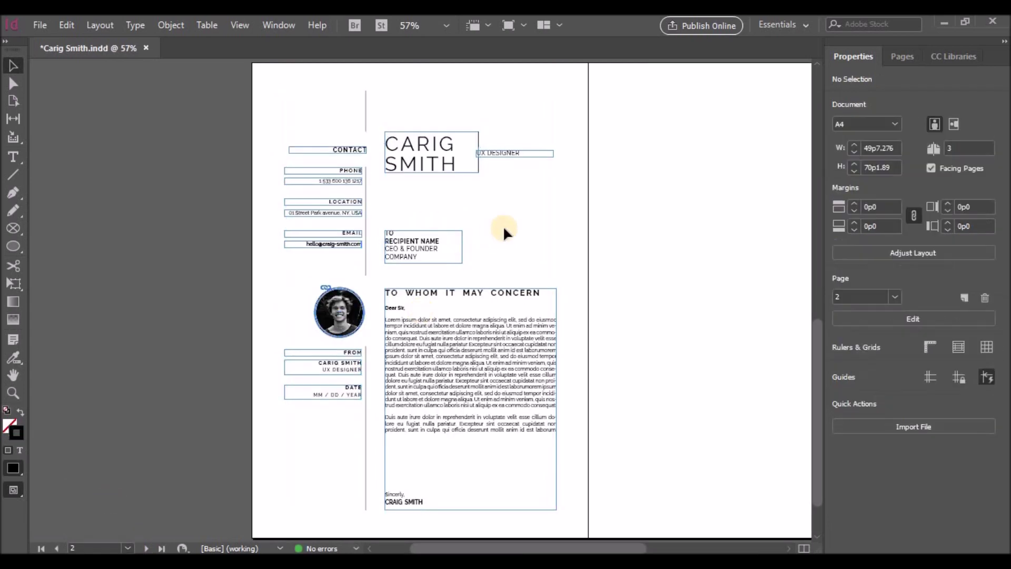
left_click(420, 258)
key("Delete")
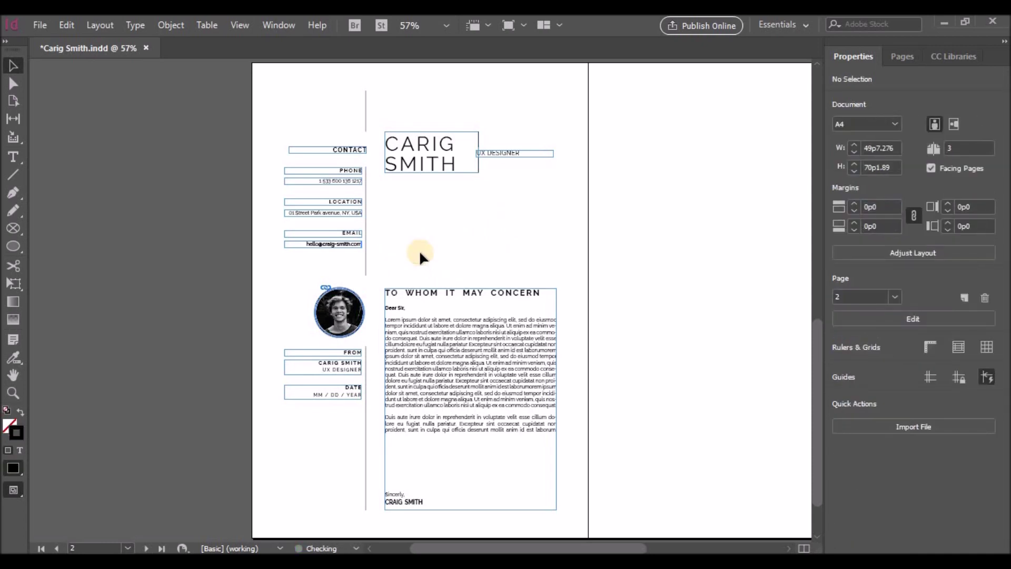
left_click(416, 322)
key("shift+Up")
key("shift+Up")
key("shift+Up")
key("shift+Up")
key("shift+Up")
key("shift+Up")
key("shift+Up")
key("shift+Up")
key("shift+Up")
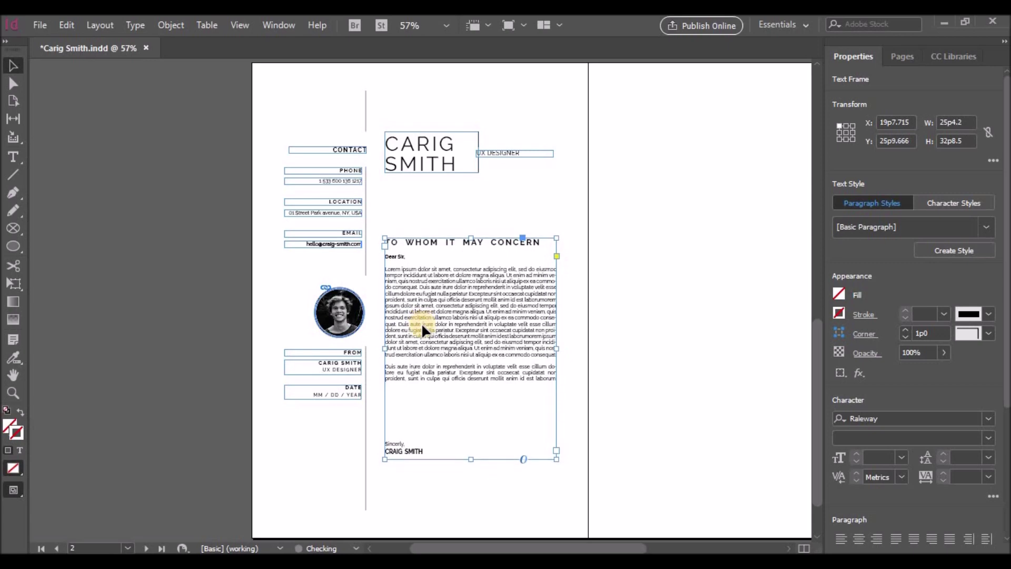
Raise the body frame a bit more and retype the heading as PROFILE
key("shift+Up")
key("Up")
key("Up")
key("Up")
key("Up")
key("Up")
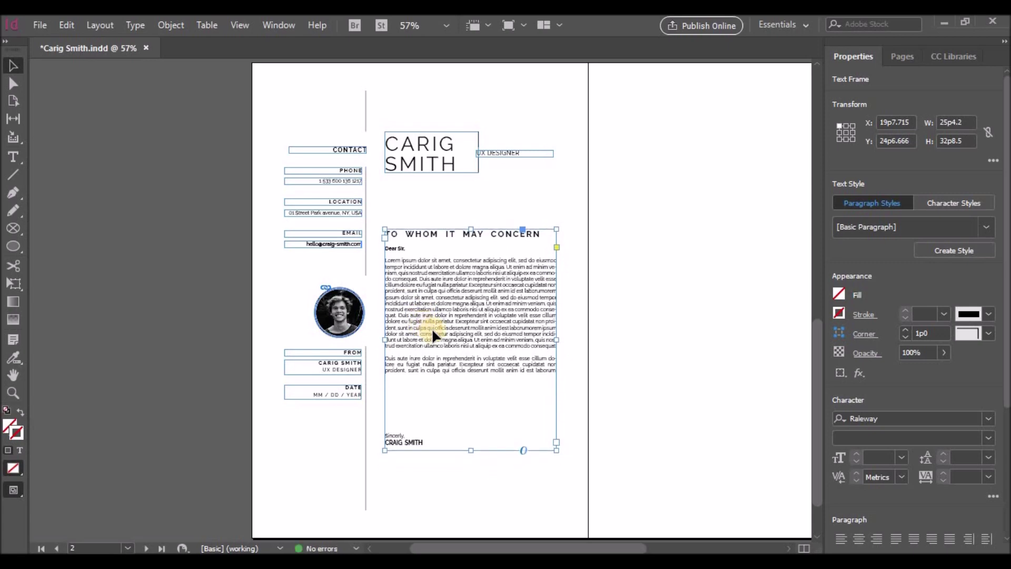
scroll(432, 329, "up", 3)
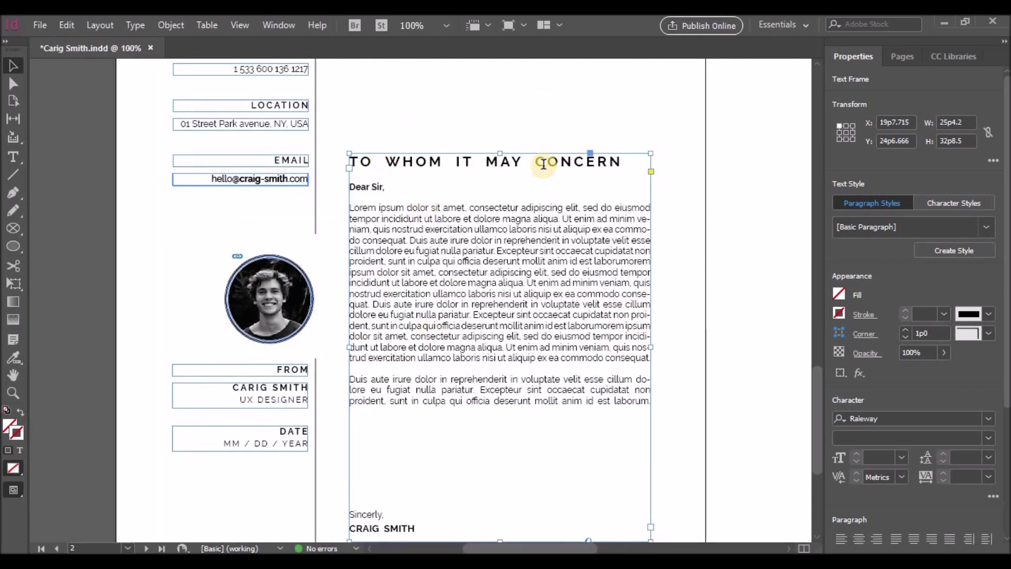
double_click(485, 162)
left_click_drag(621, 162, 323, 163)
type("PROFILE")
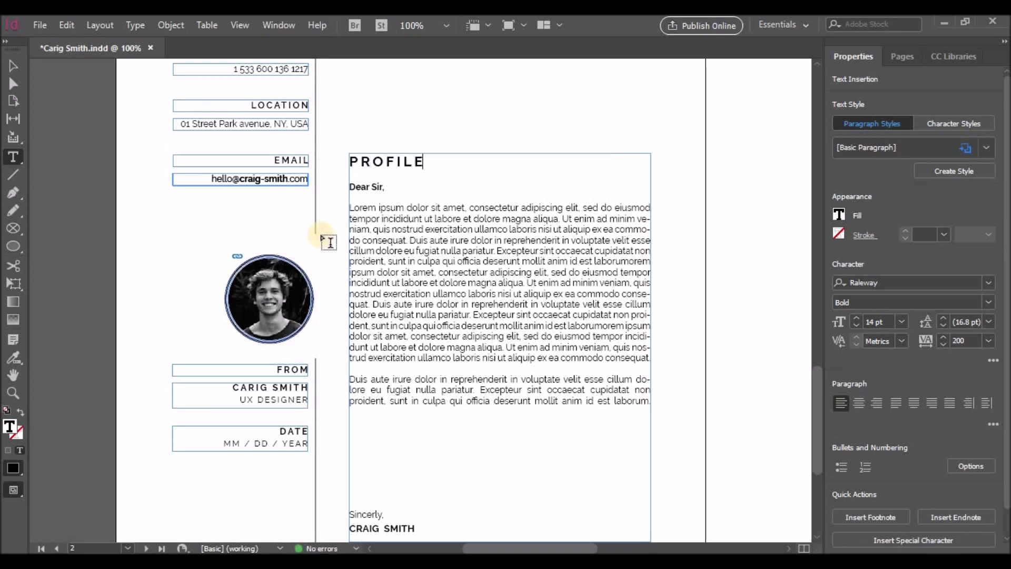
Delete the Dear Sir greeting, the body text from velit onward, and the sign-off
left_click_drag(350, 208, 341, 186)
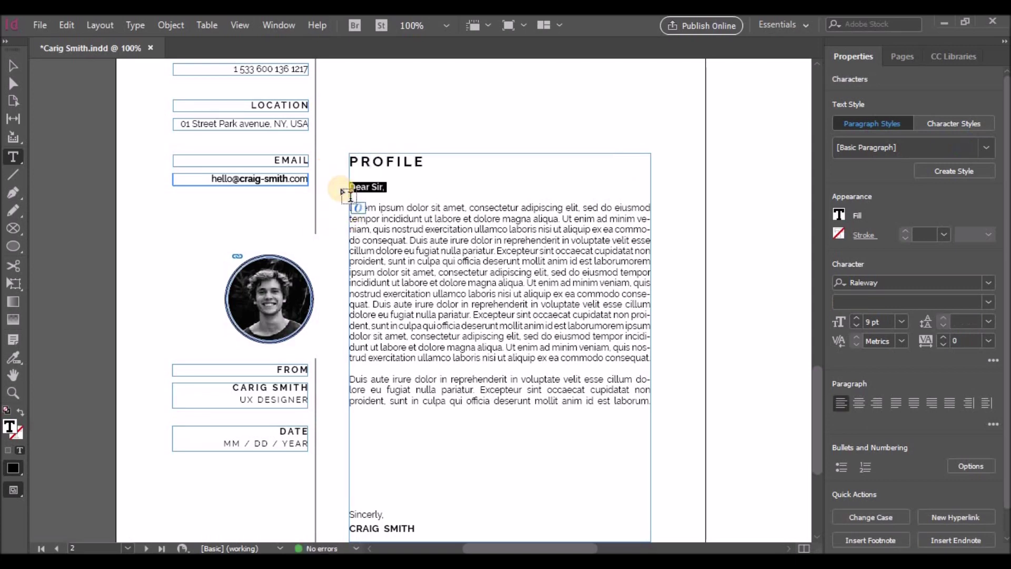
key("BackSpace")
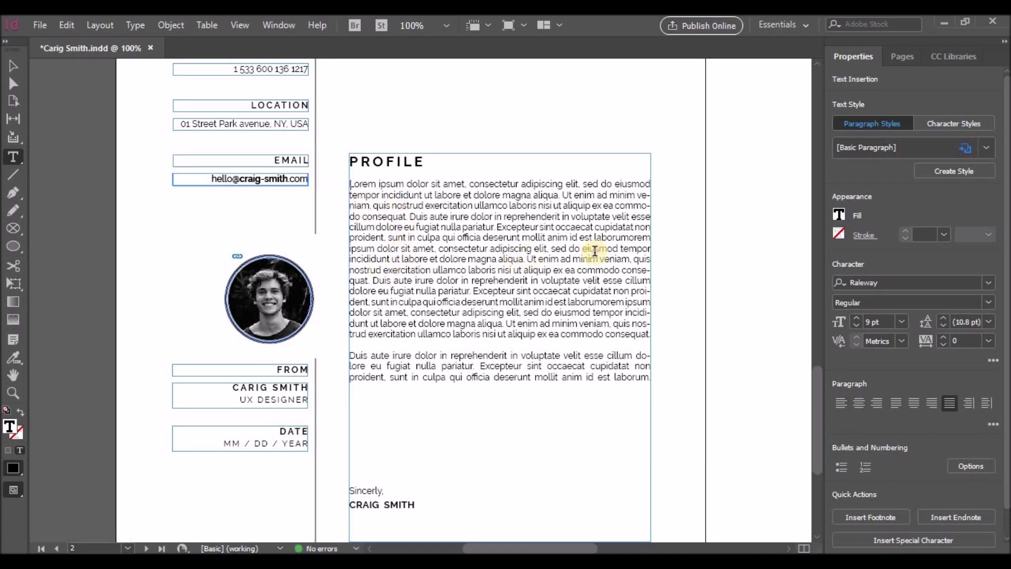
left_click_drag(612, 217, 668, 391)
key("ctrl+a")
left_click_drag(350, 186, 658, 378)
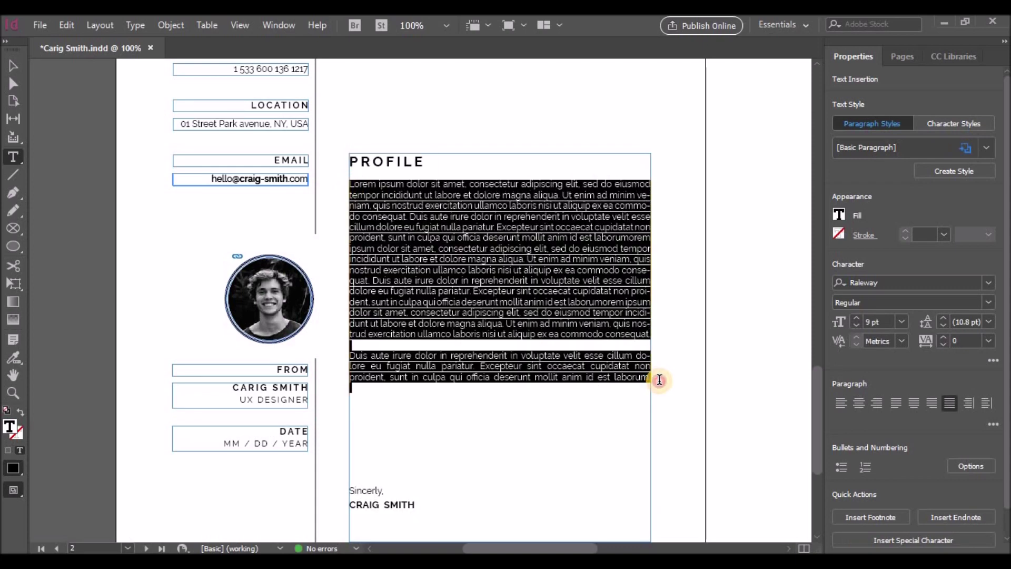
left_click(597, 251)
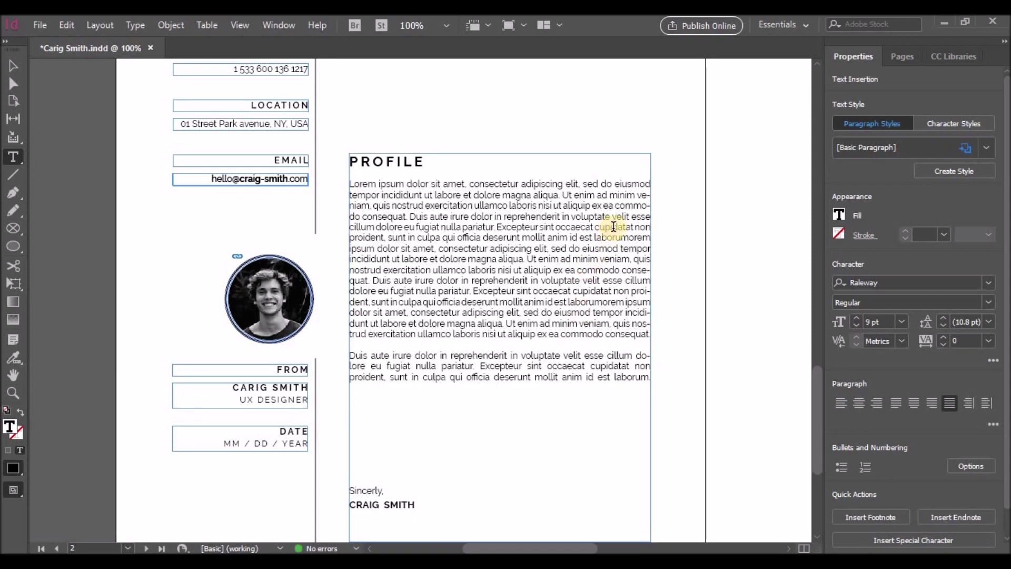
left_click_drag(612, 217, 677, 386)
key("BackSpace")
left_click_drag(652, 218, 652, 336)
key("BackSpace")
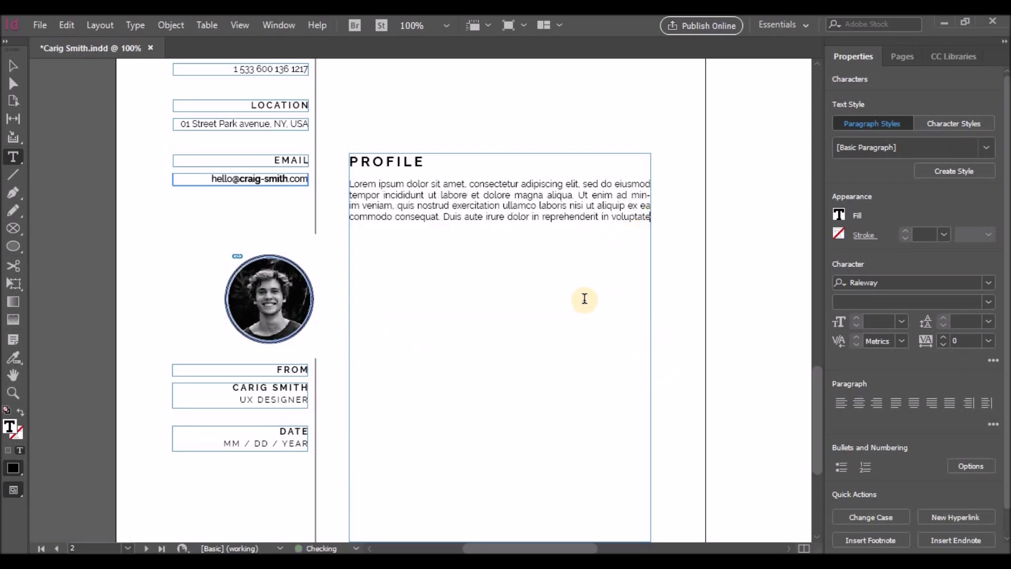
Left-align the Lorem ipsum profile paragraph
left_click_drag(652, 218, 342, 181)
left_click(844, 404)
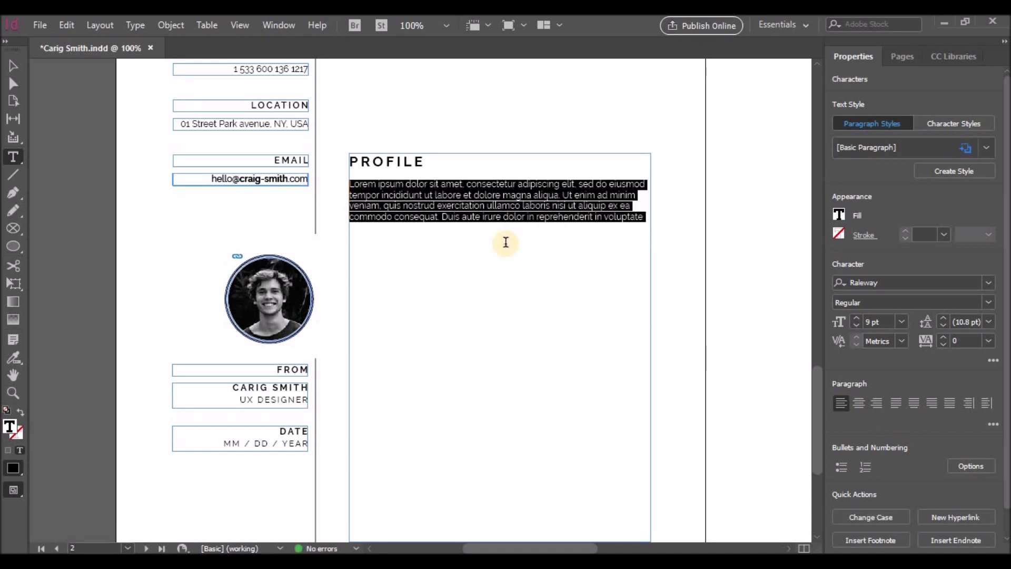
left_click(647, 222)
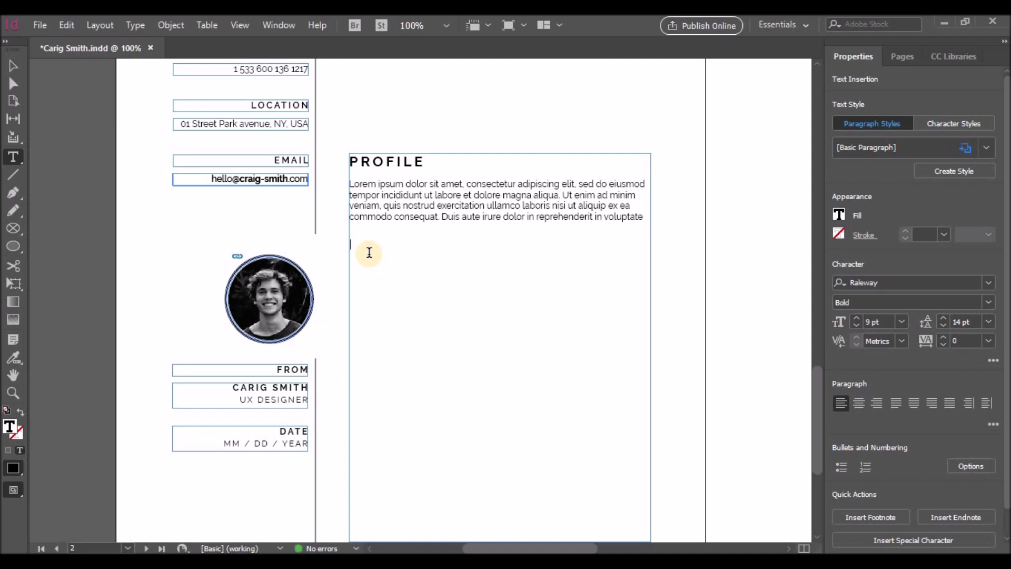
Add an EXPERIENCE heading followed by the line 'JOB TITLE | COMPANY | 2034 - 2036'
left_click_drag(355, 160, 425, 161)
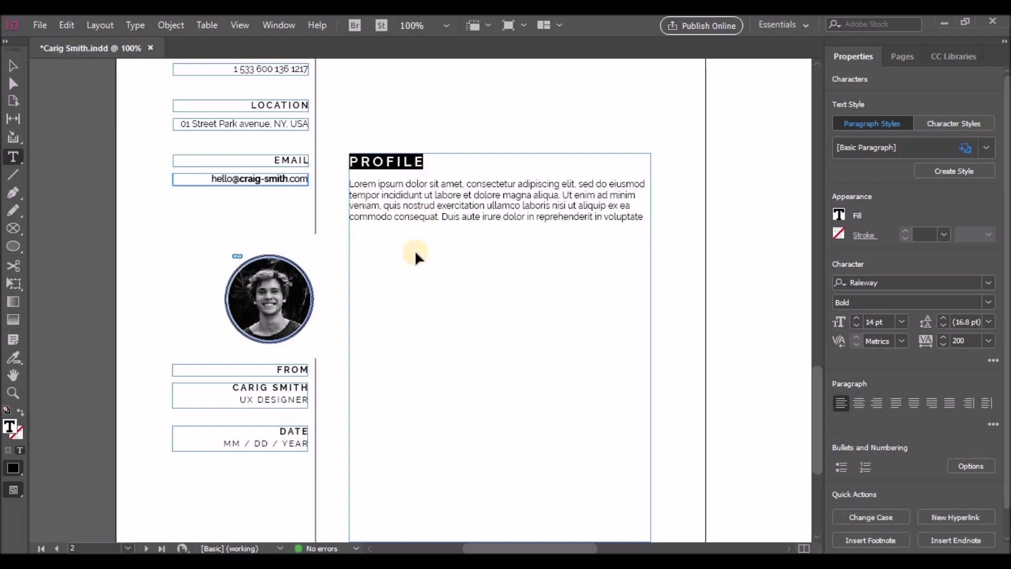
type("PROFILE")
left_click_drag(350, 245, 429, 250)
type("E")
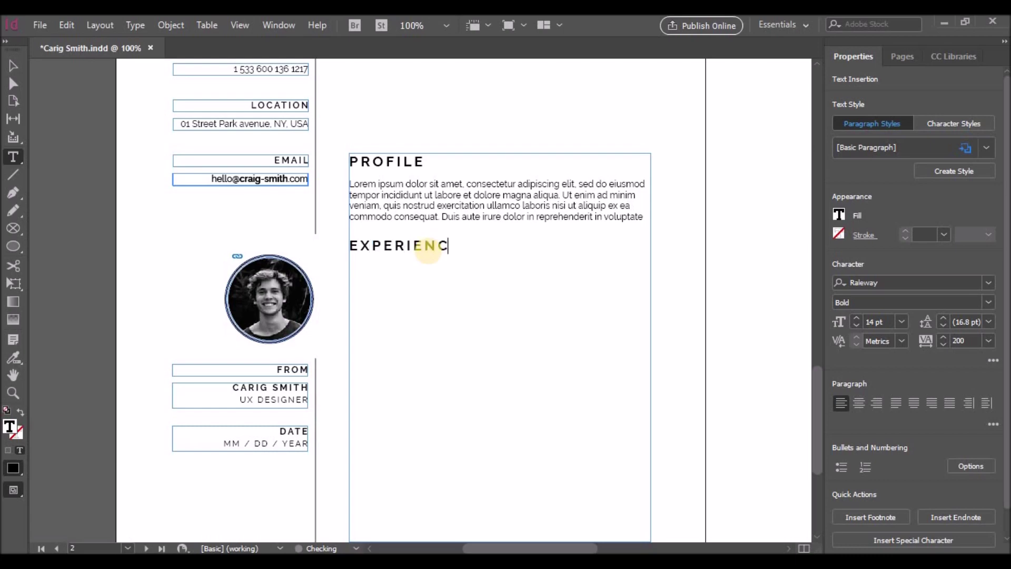
left_click(371, 234)
key("Return")
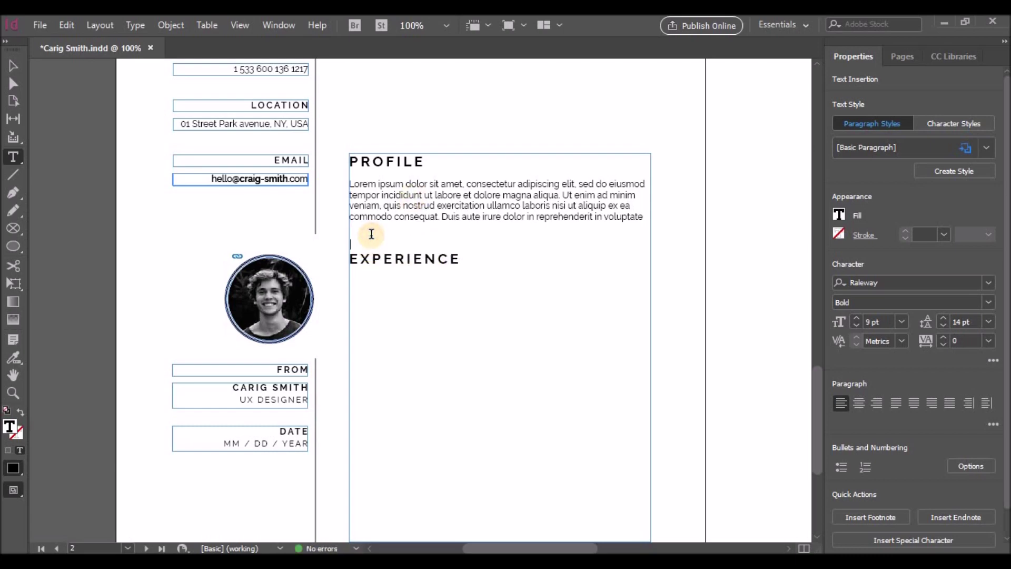
left_click(369, 272)
key("Return")
type("JOB TITLE |")
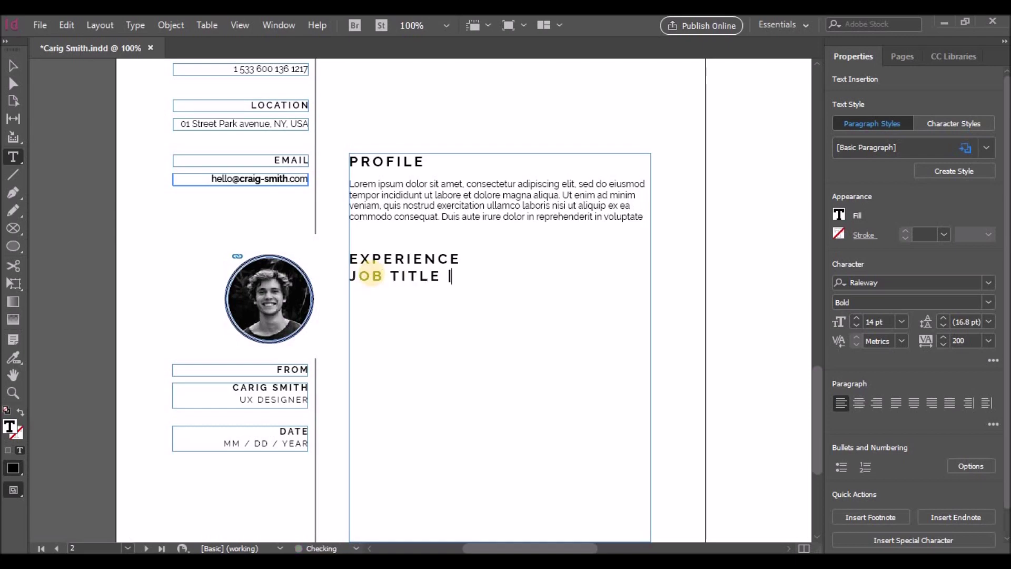
type(" COMPANY")
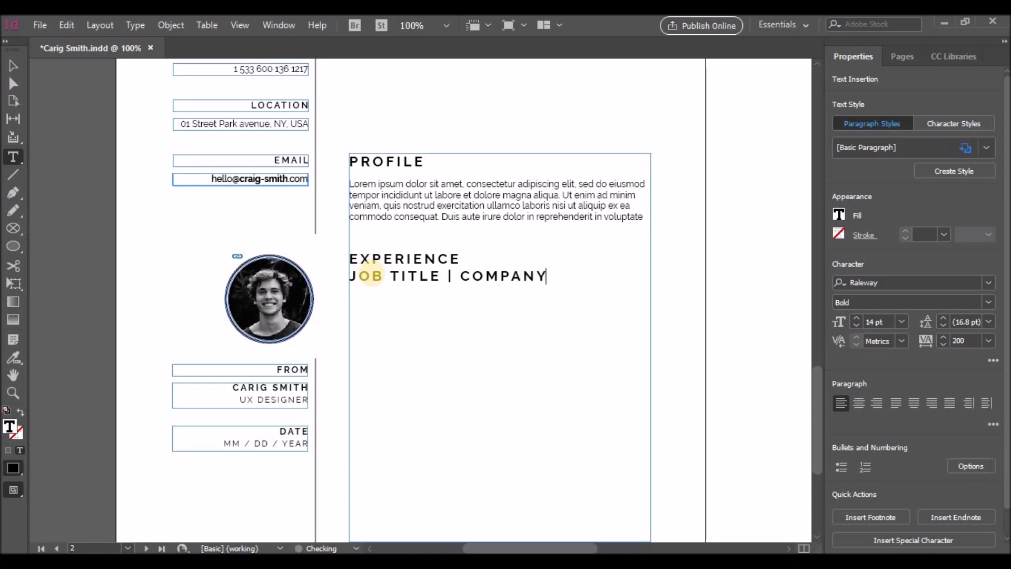
type(" | 2034 - 2036")
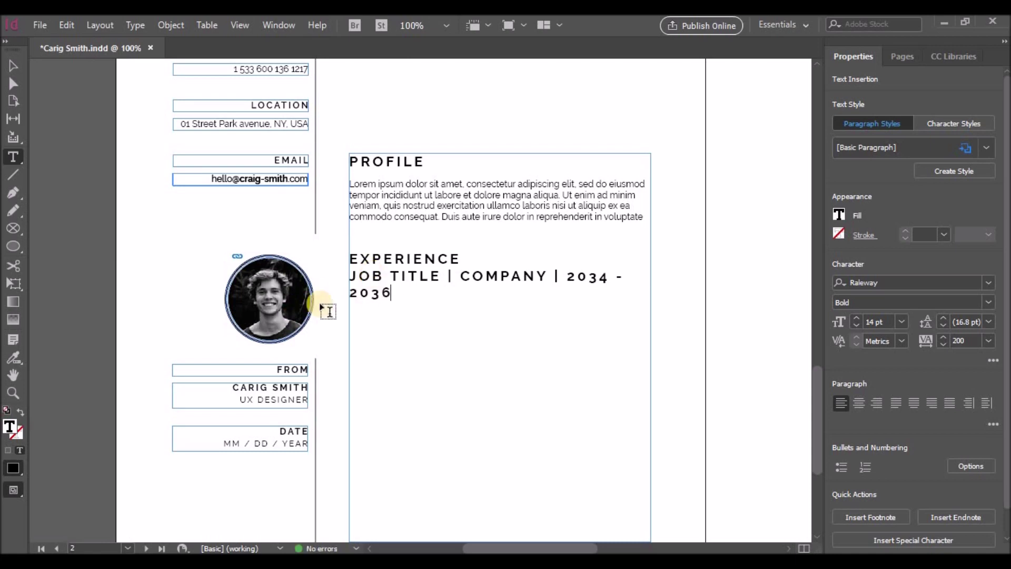
Format the JOB TITLE line at 11 pt with 18 pt leading
left_click(354, 287, "shift")
left_click(904, 322)
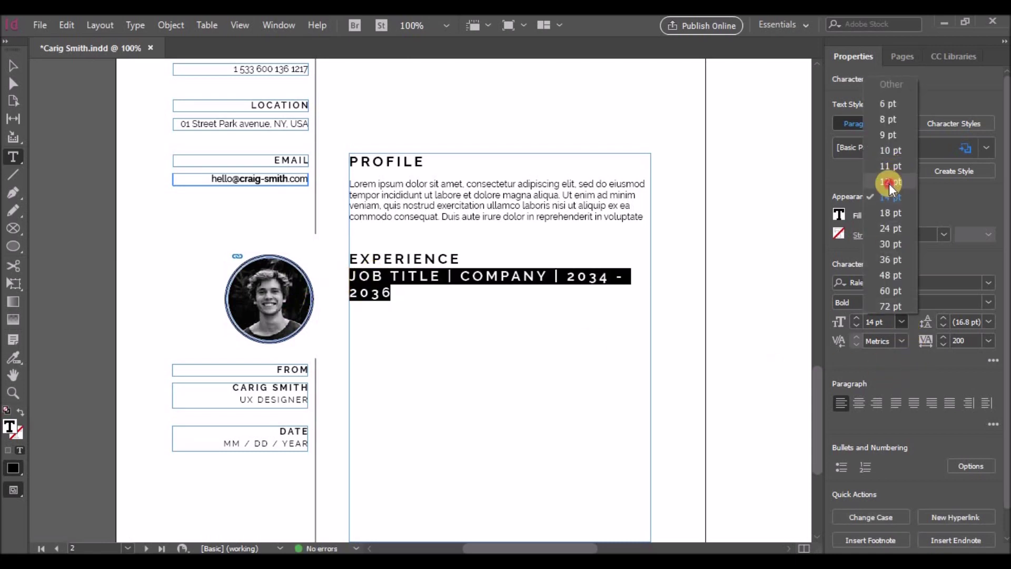
left_click(888, 182)
left_click(901, 322)
left_click(891, 167)
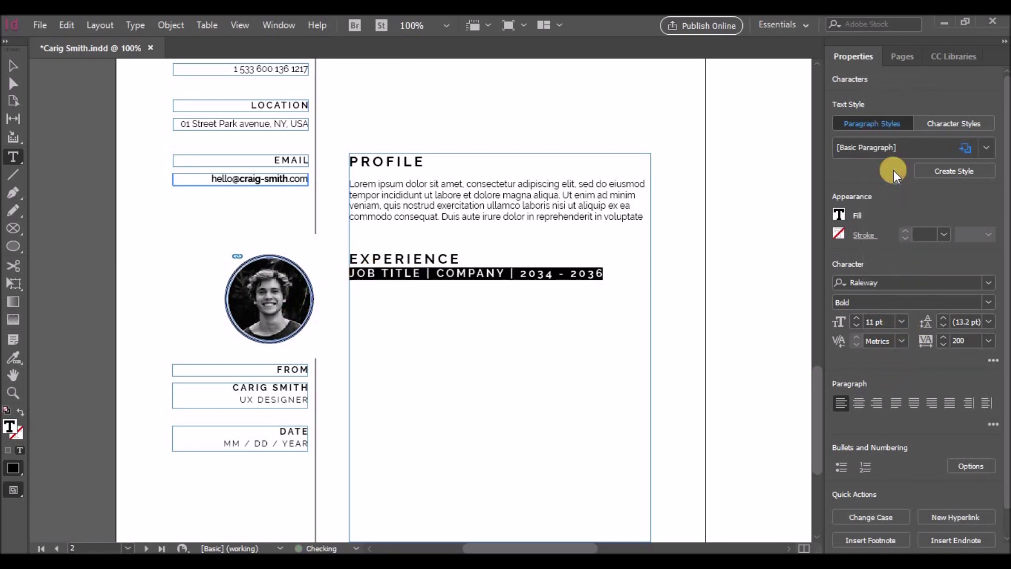
left_click(453, 328)
triple_click(469, 274)
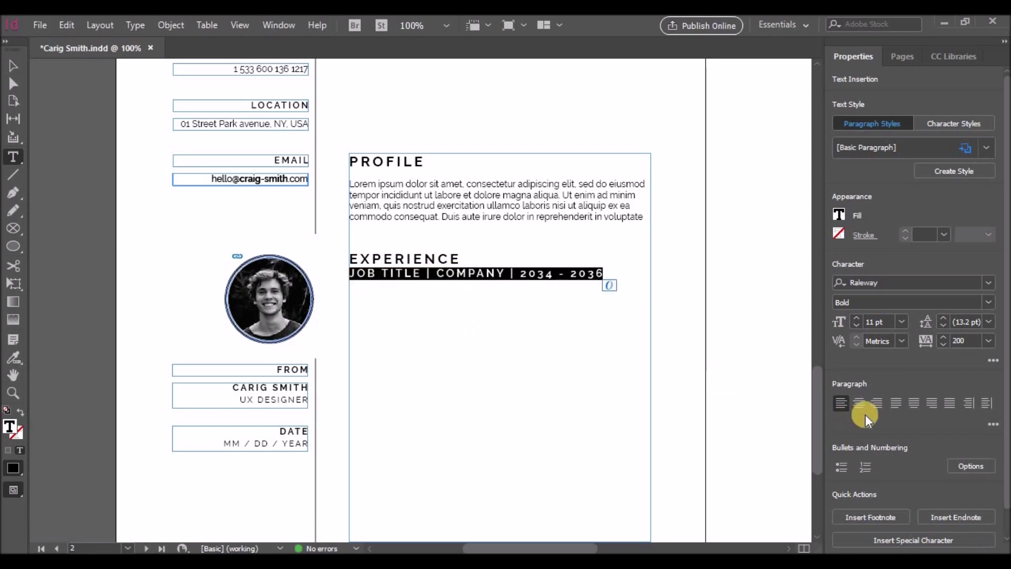
left_click(988, 321)
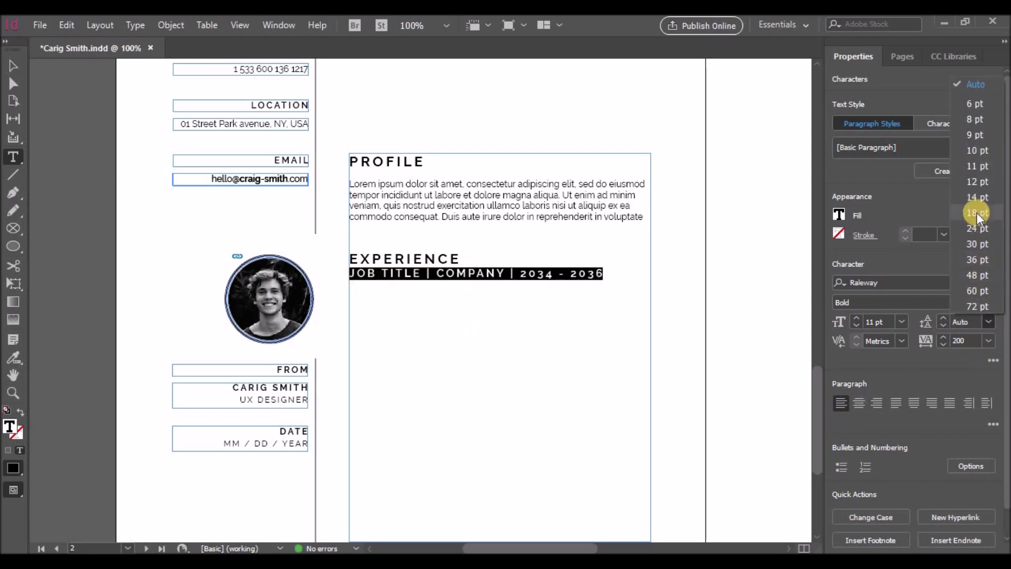
left_click(987, 322)
left_click(984, 212)
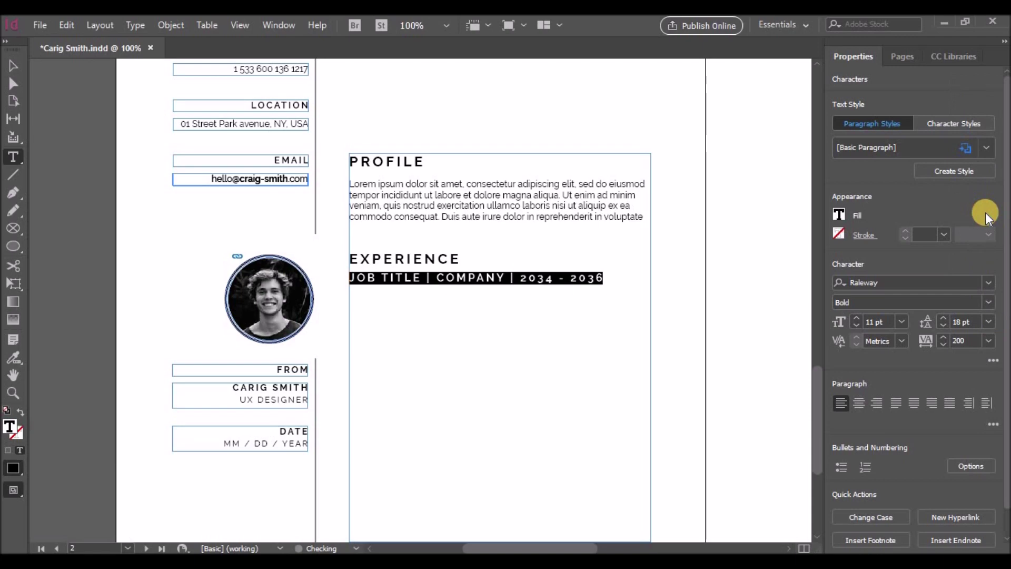
left_click(988, 321)
left_click(988, 236)
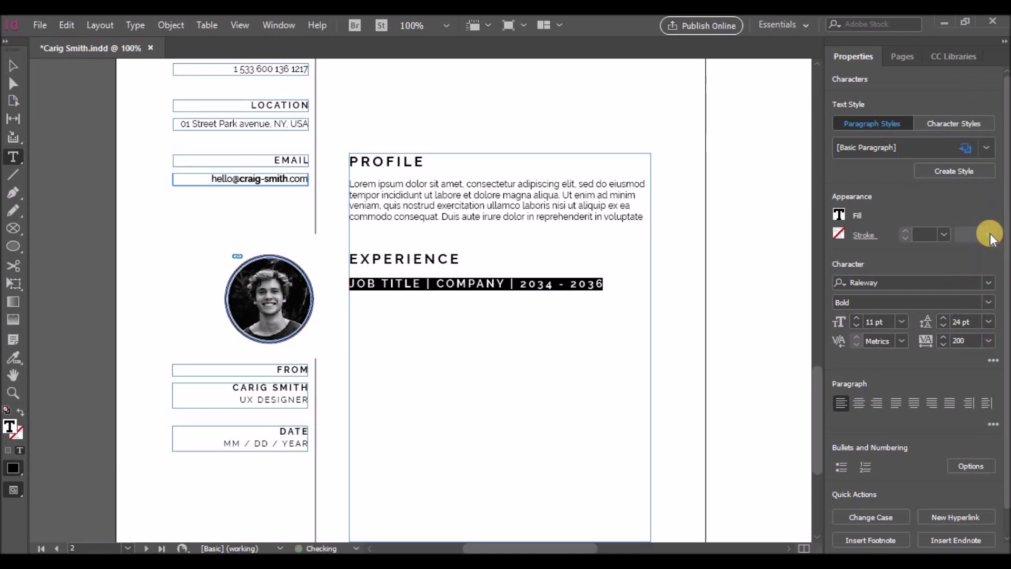
key("ctrl+z")
left_click(599, 277)
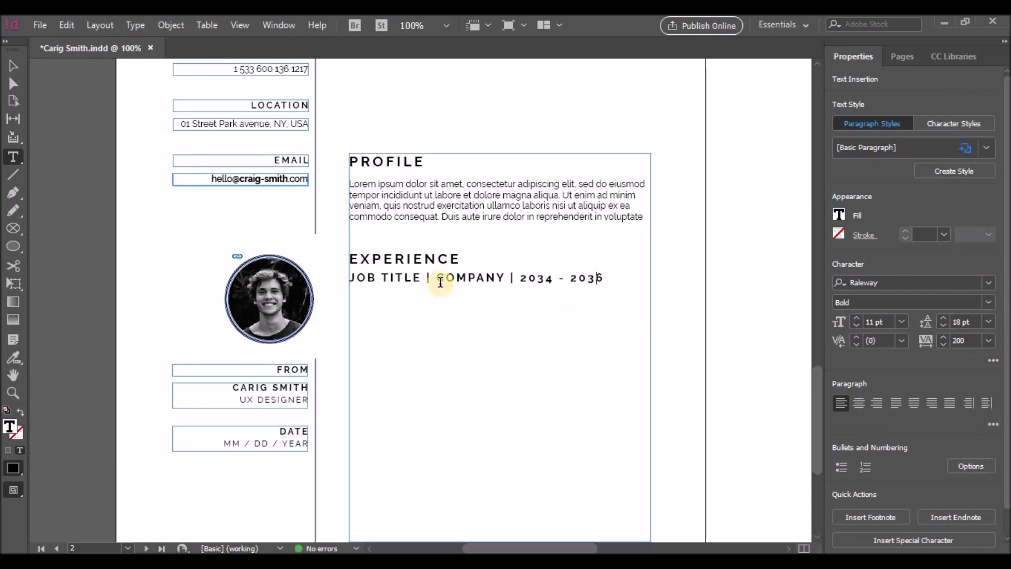
Make the company and dates Regular weight and set the whole job title line to 10 pt
left_click_drag(427, 278, 603, 278)
left_click(986, 301)
left_click(867, 119)
left_click(565, 300)
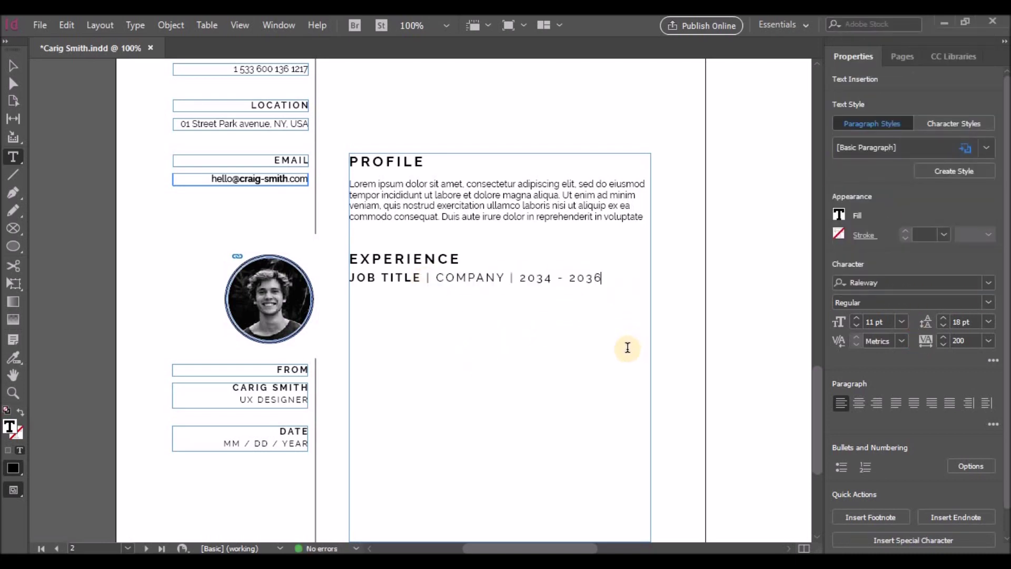
left_click_drag(601, 278, 350, 278)
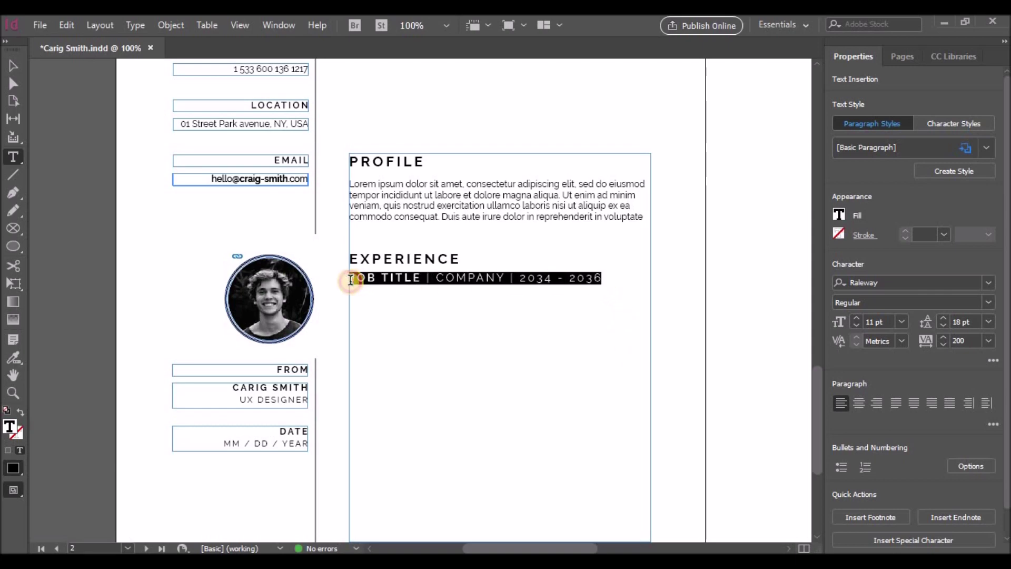
left_click(902, 322)
left_click(897, 148)
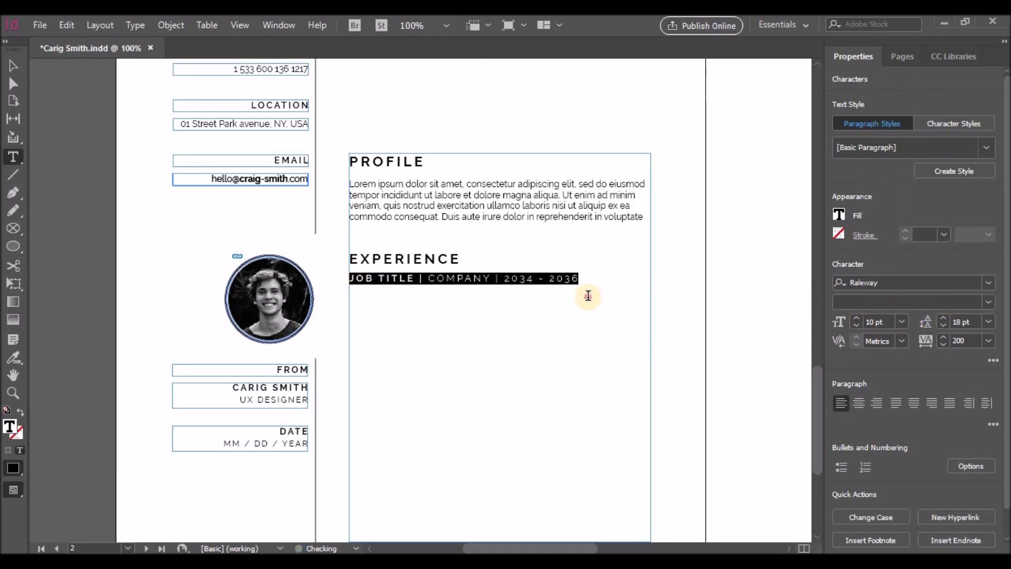
left_click(585, 296)
Paste the Lorem ipsum profile paragraph under the JOB TITLE line
left_click_drag(350, 183, 650, 211)
key("ctrl+c")
left_click(421, 302)
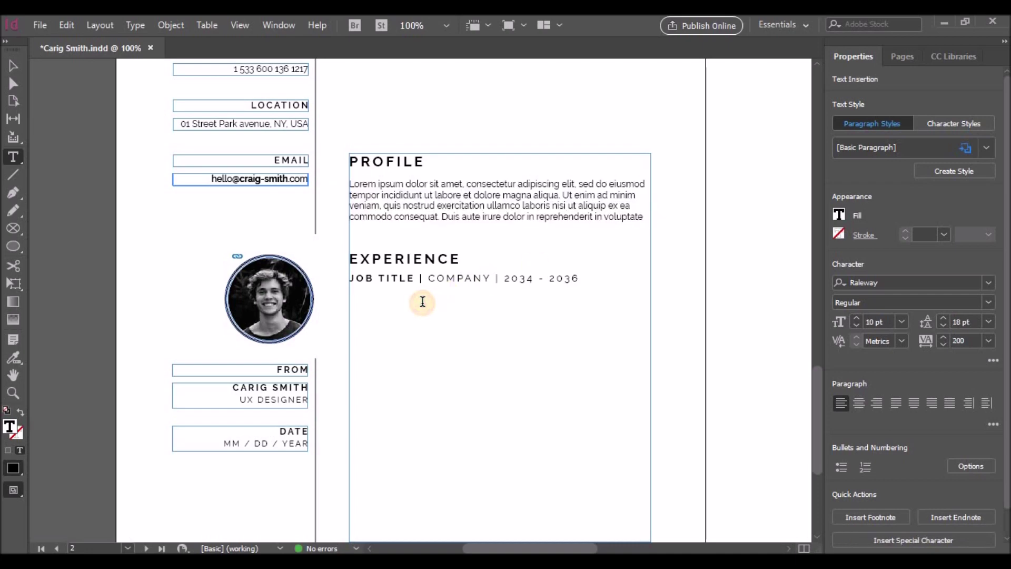
key("ctrl+v")
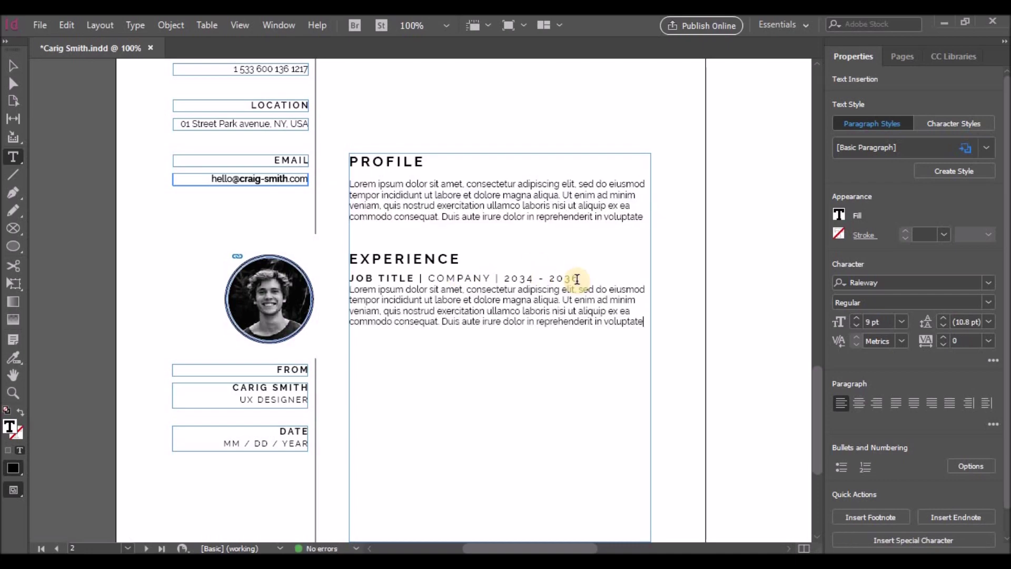
left_click_drag(350, 289, 463, 310)
left_click(350, 290)
Set the pasted job description's leading to 14 pt
left_click(654, 292, "shift")
key("ctrl+c")
left_click(988, 321)
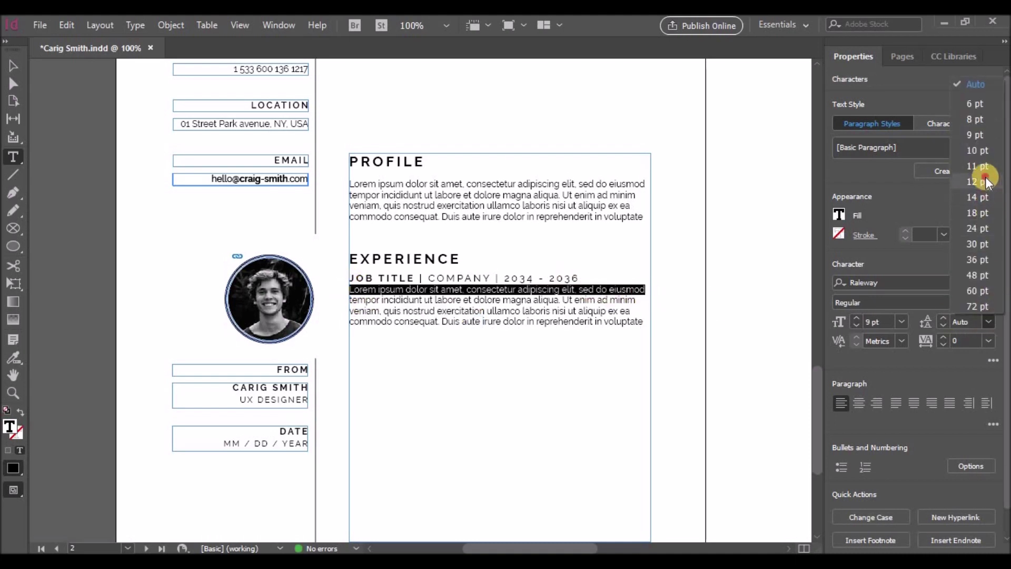
left_click(984, 181)
left_click(988, 322)
left_click(983, 213)
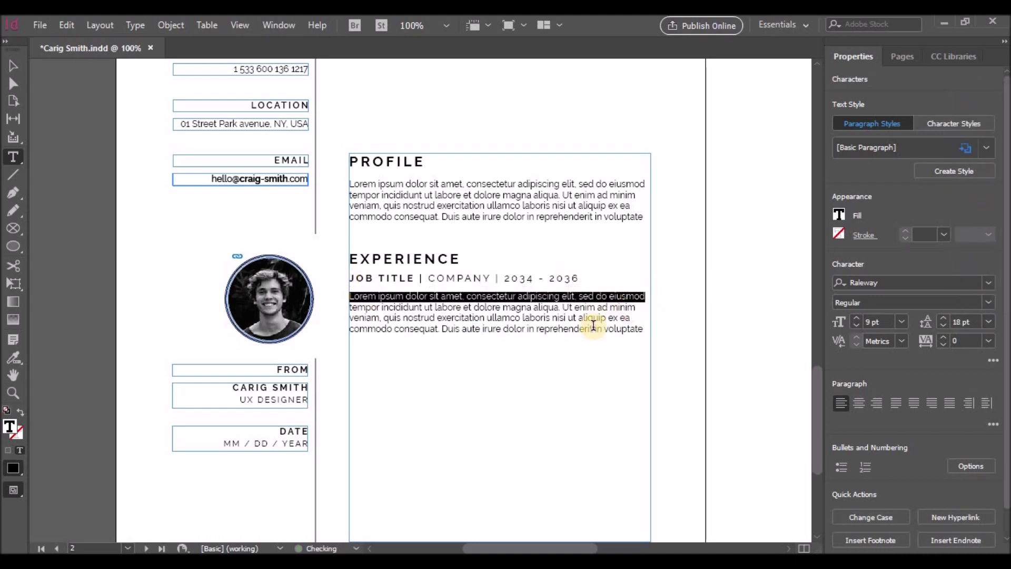
left_click(989, 321)
left_click(977, 195)
left_click(618, 324)
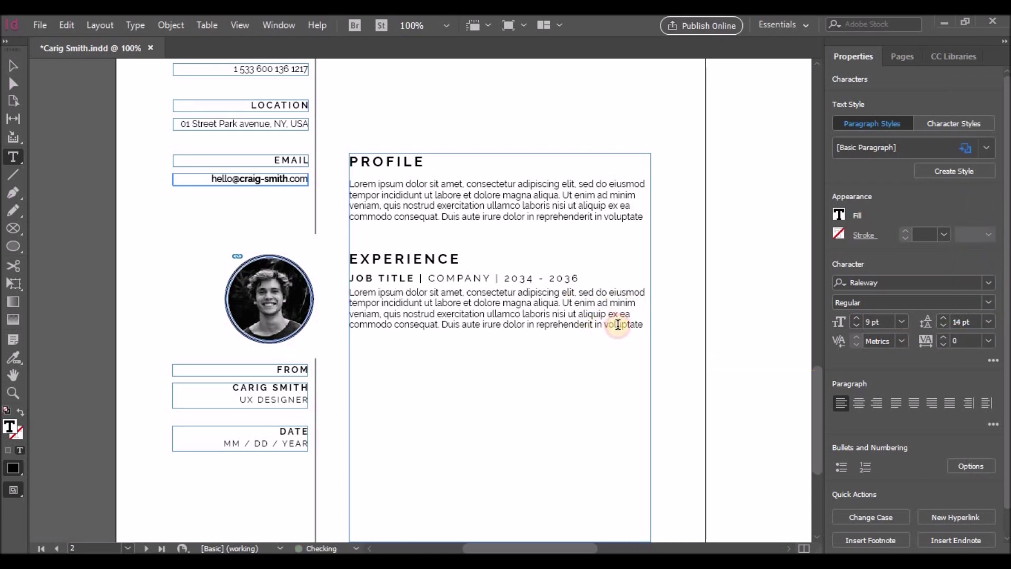
left_click_drag(350, 293, 592, 292)
left_click(647, 324)
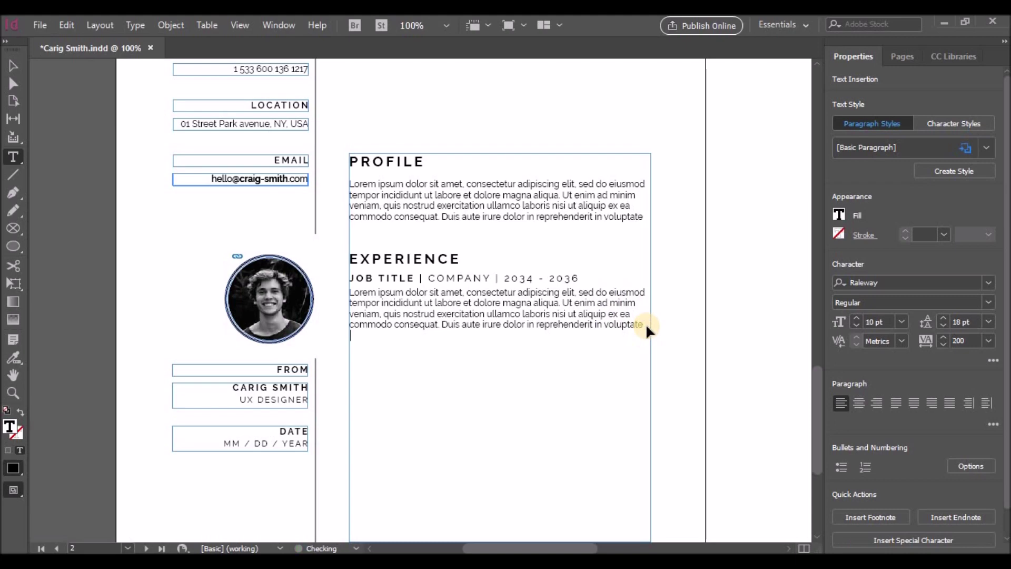
Paste a line below the job description and make it a bulleted list item
key("ctrl+v")
left_click(841, 467)
left_click(970, 465)
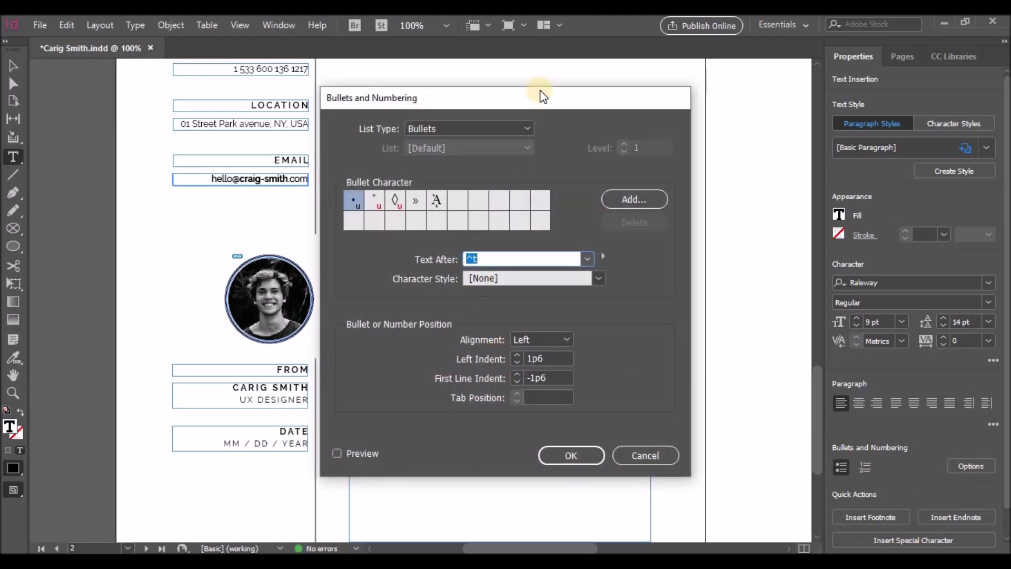
left_click_drag(543, 99, 861, 66)
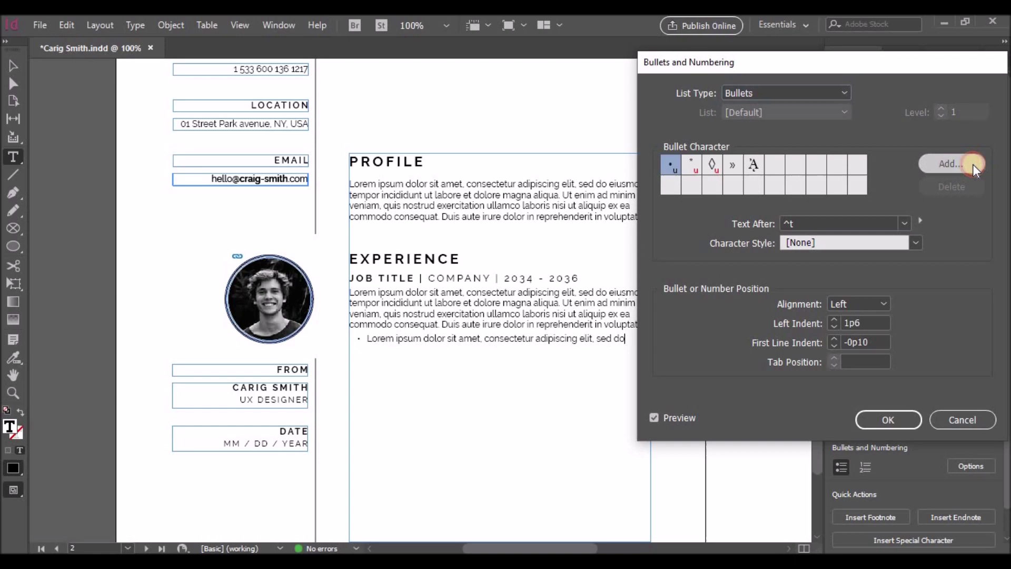
left_click(969, 163)
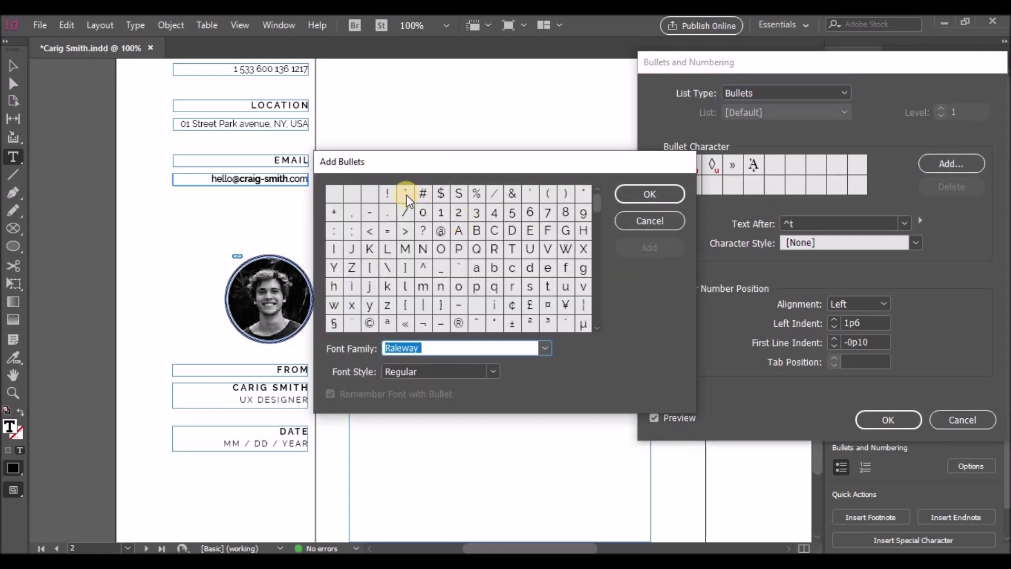
left_click(340, 200)
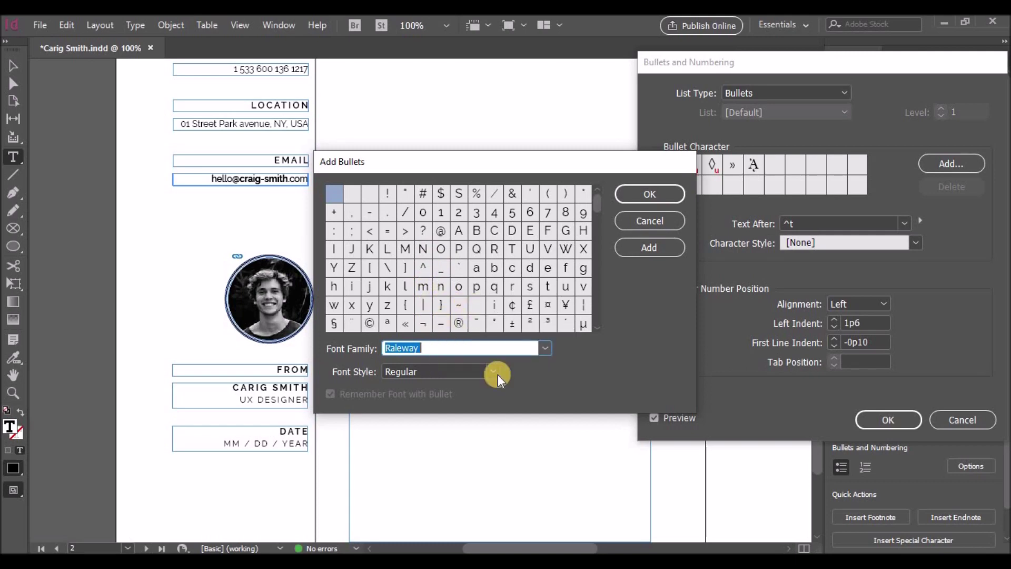
scroll(597, 222, "down", 10)
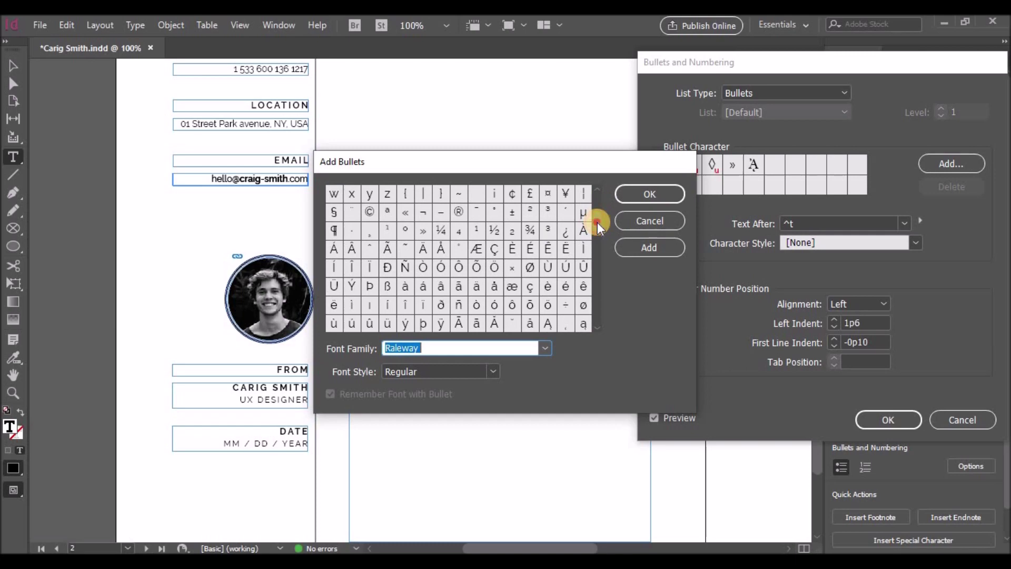
left_click_drag(596, 230, 598, 318)
Add the solid round ● glyph from the Elephant font and use it as the bullet
left_click(529, 349)
scroll(516, 298, "down", 10)
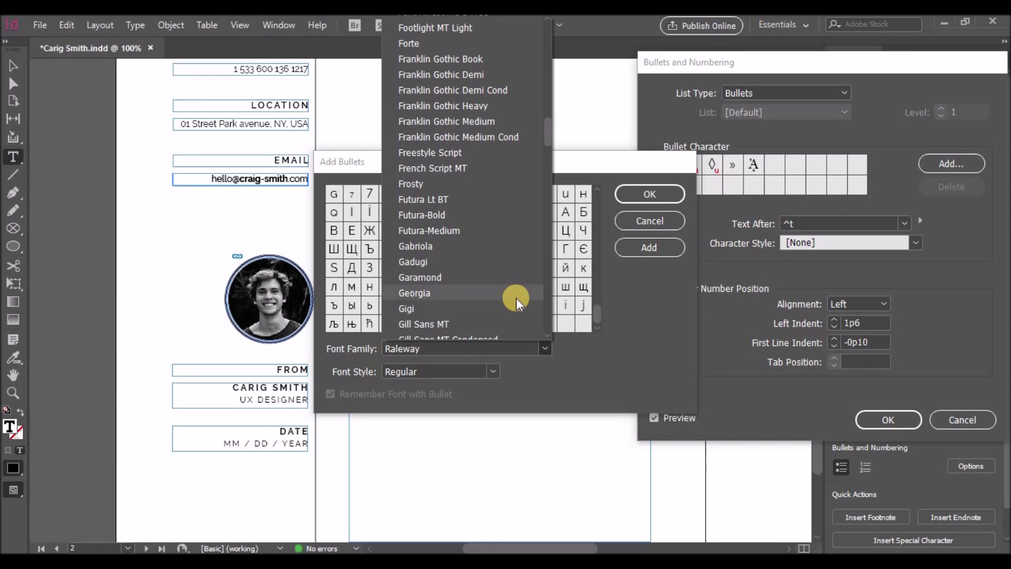
scroll(516, 298, "up", 8)
left_click(496, 296)
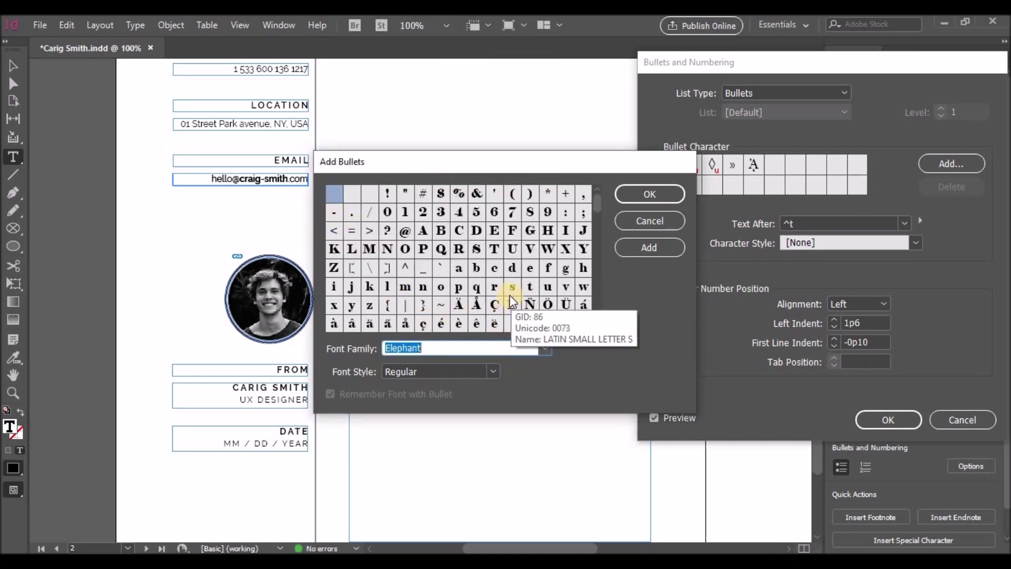
left_click_drag(596, 213, 596, 230)
left_click(581, 305)
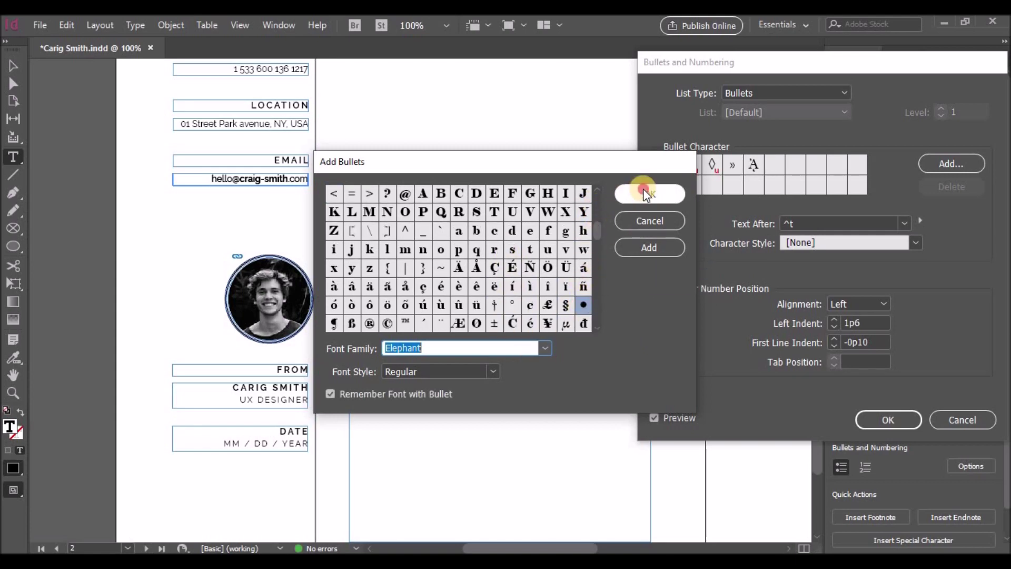
left_click(643, 190)
left_click(775, 165)
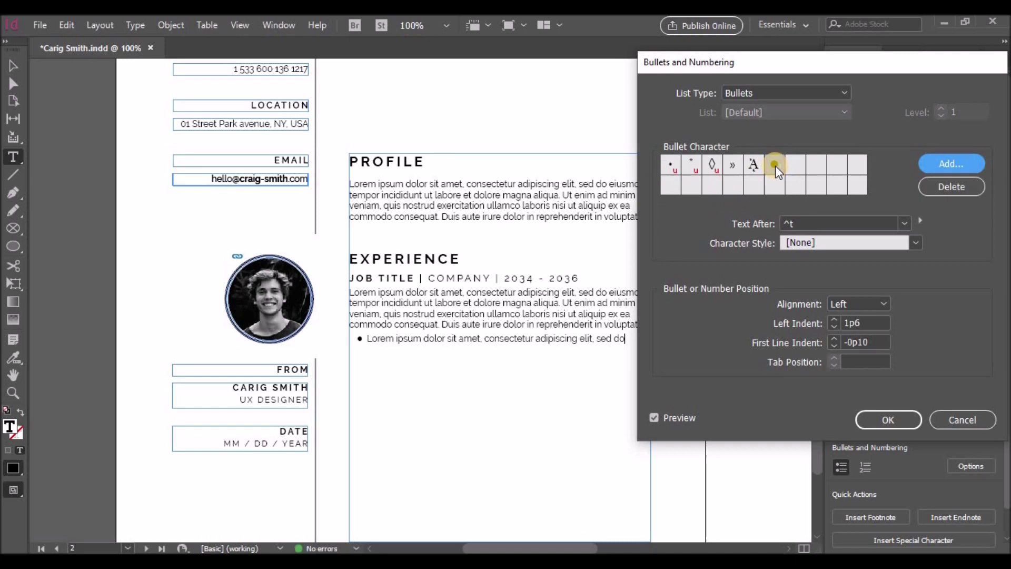
left_click(887, 420)
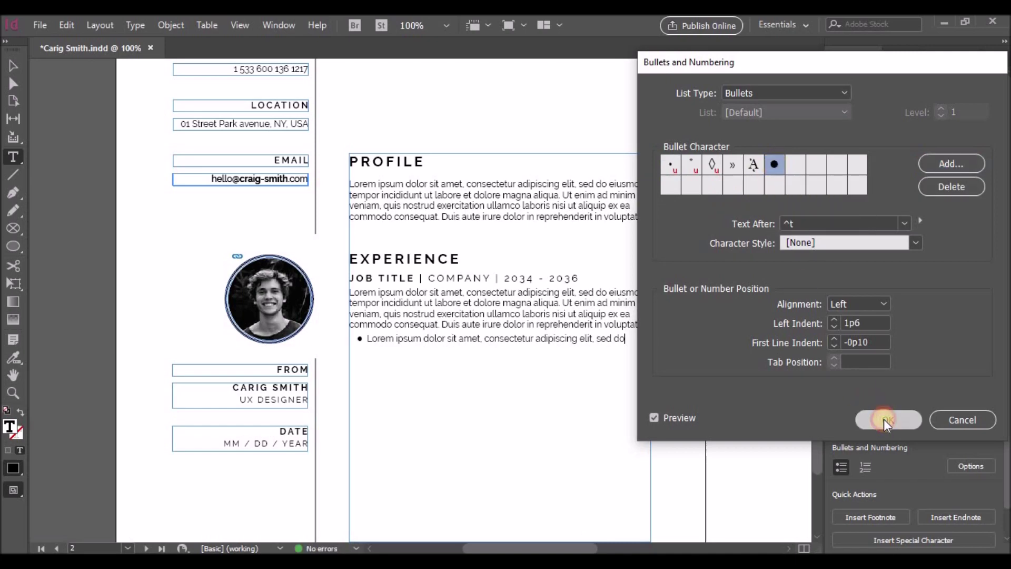
left_click(624, 339)
key("Return")
left_click_drag(366, 339, 631, 335)
Duplicate the bullet line so the job has three bullets
key("ctrl+c")
left_click(632, 335)
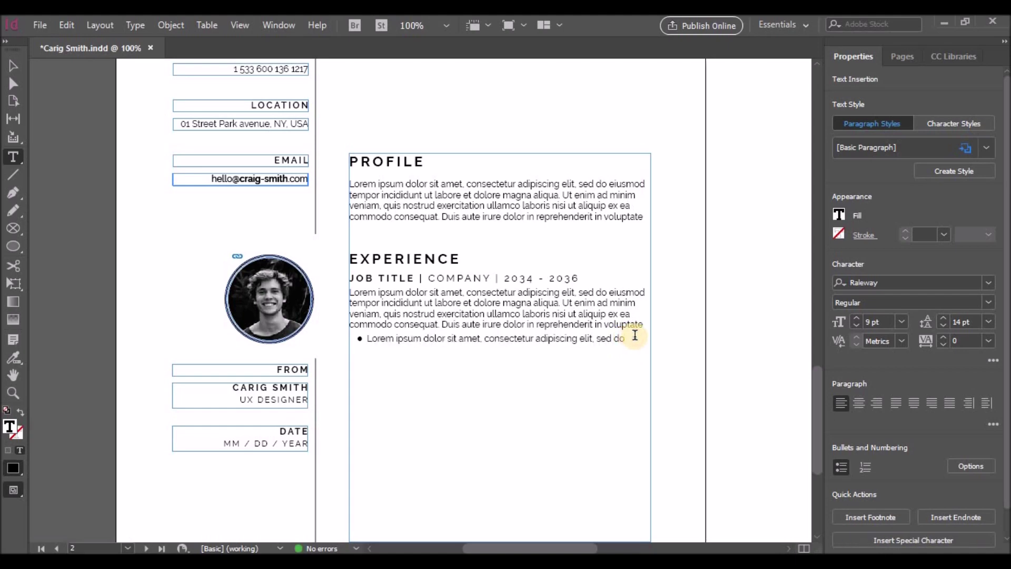
key("Return")
key("ctrl+v")
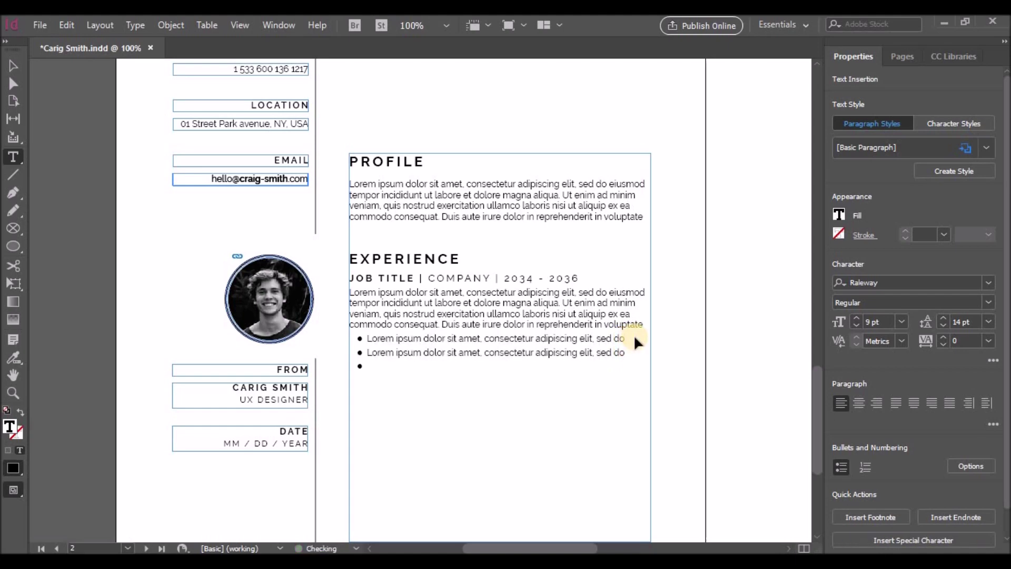
key("ctrl+v")
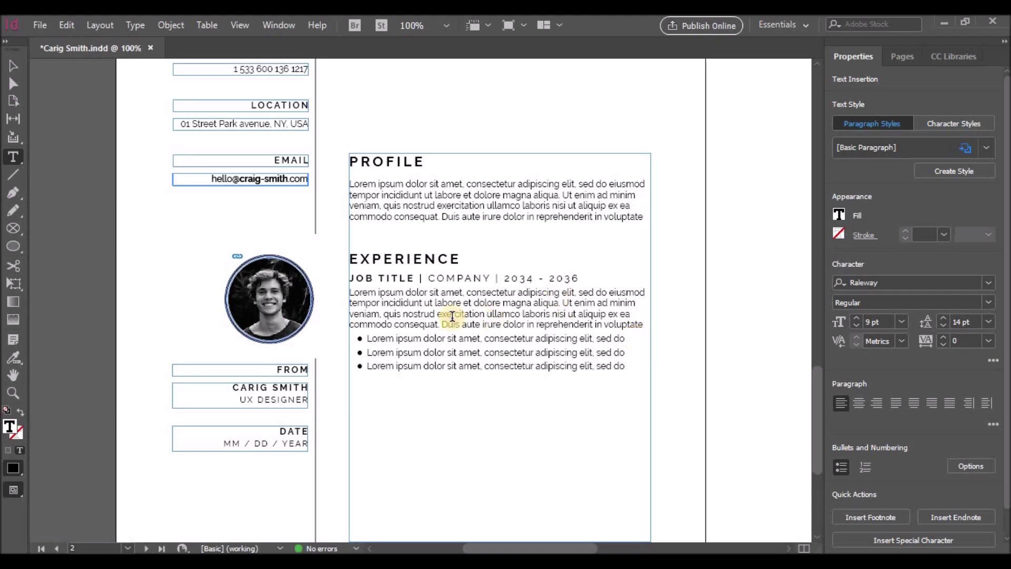
Paste a second job block below, with unbulleted blank lines separating the entries
left_click_drag(350, 278, 631, 368)
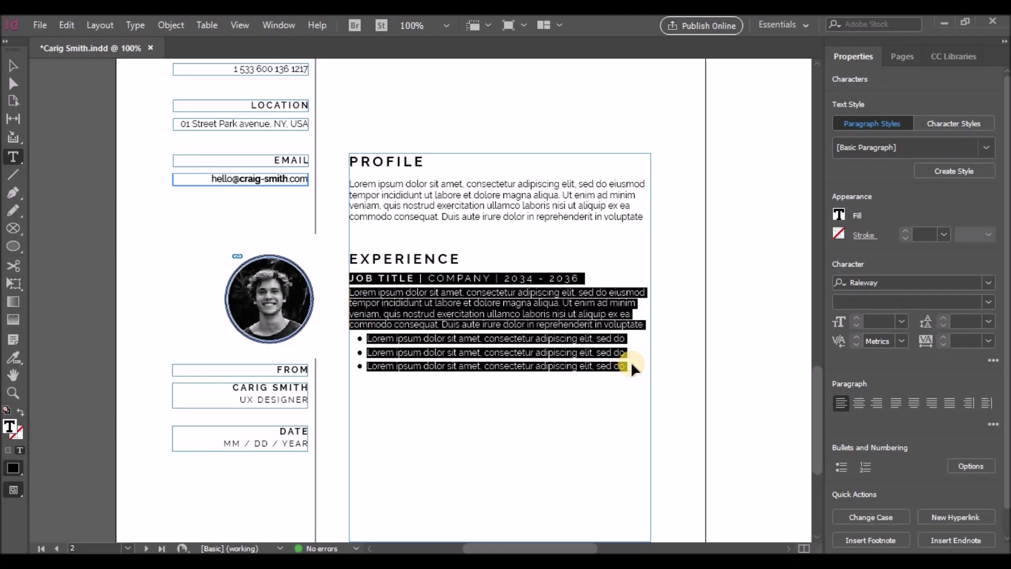
left_click(630, 368)
key("Return")
key("Return")
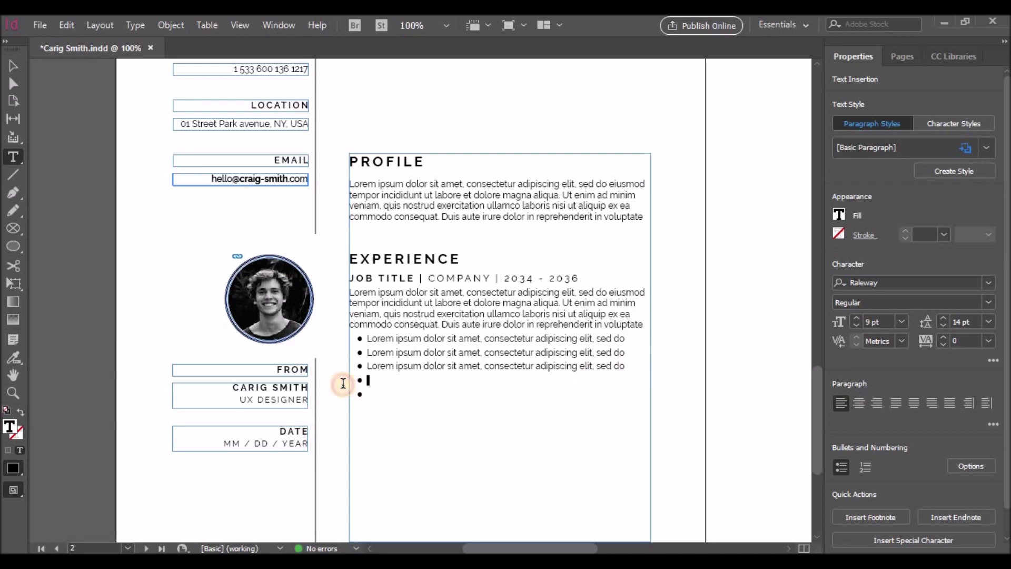
left_click(388, 394)
left_click(841, 466)
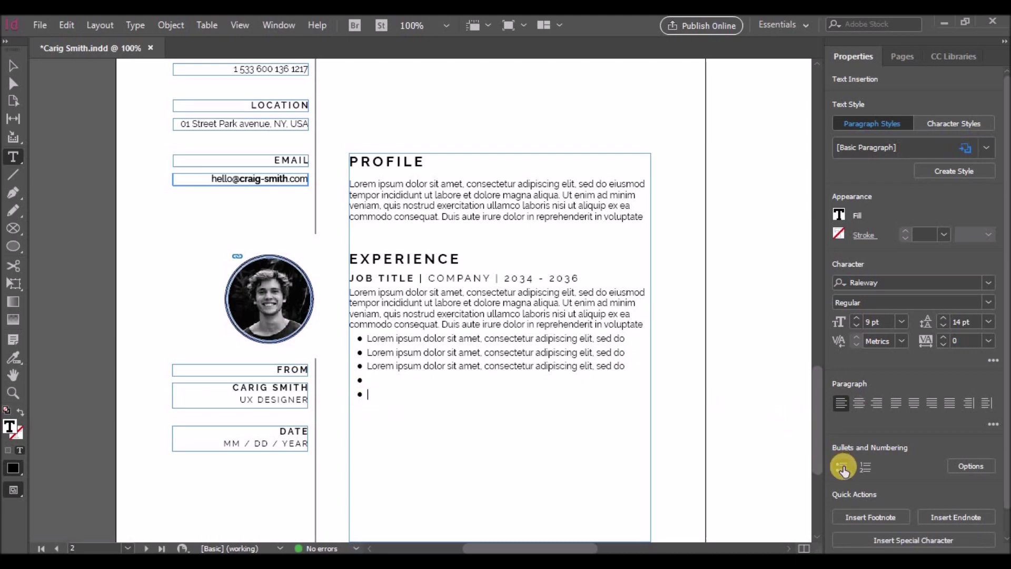
left_click(362, 380)
left_click(841, 466)
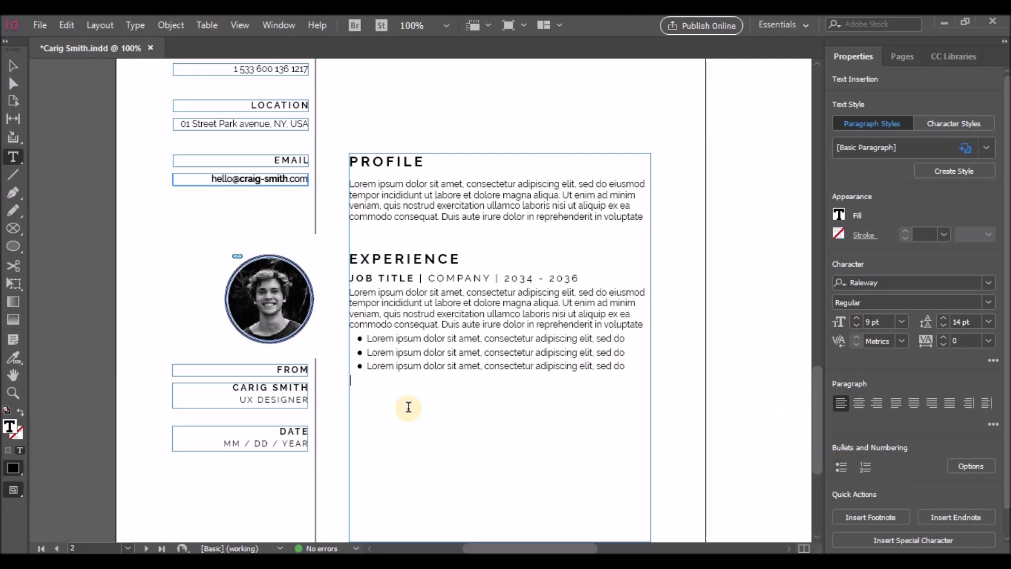
key("ctrl+v")
Extend the Experience frame down the page and paste a third job block
scroll(523, 356, "down", 3)
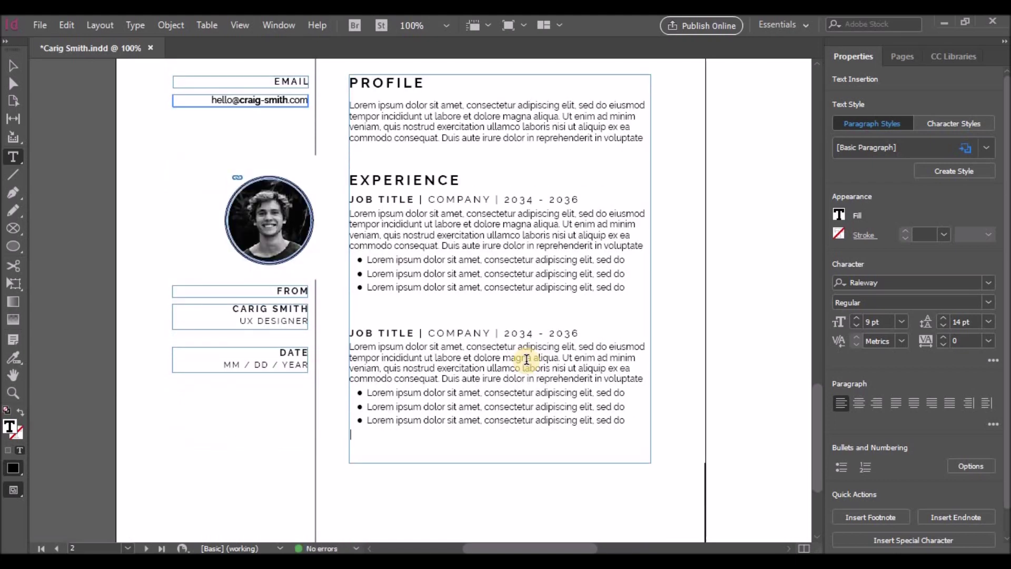
scroll(505, 367, "down", 3)
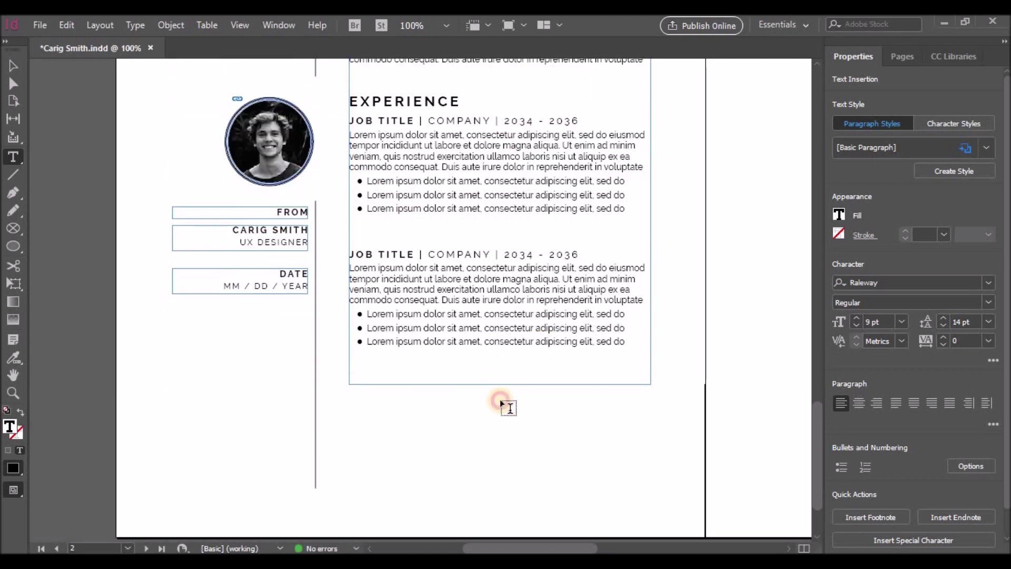
left_click(33, 102)
left_click(13, 65)
left_click(494, 380)
left_click_drag(499, 383, 510, 517)
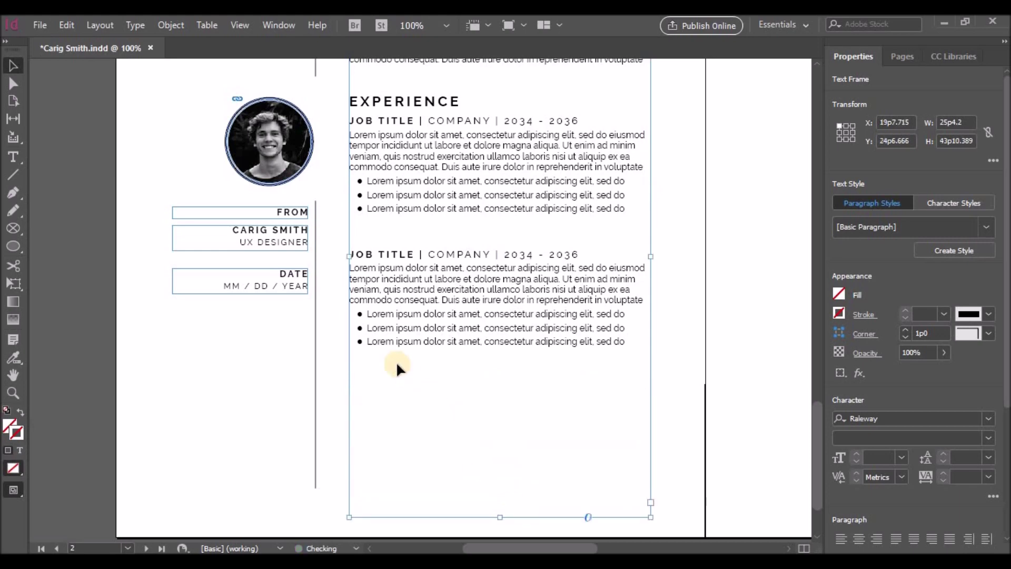
double_click(381, 369)
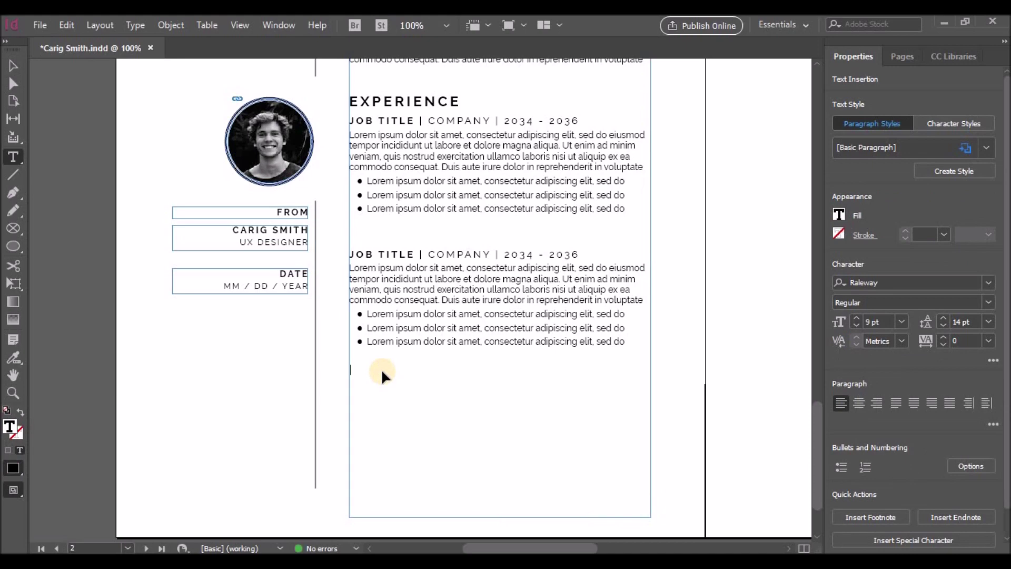
type("JOB TITLE | COMPANY | 2034 - 2036 Lorem ipsum dolor sit amet, consectetur adipiscing elit, sed do eiusmod tempor incididunt ut labore et dolore magna aliqua. Ut enim ad minim veniam, quis nostrud exercitation ullamco laboris nisi ut aliquip ex ea commodo consequat. Duis aute irure dolor in reprehenderit in voluptate Lorem ipsum dolor sit amet, consectetur adipiscing elit, sed do Lorem ipsum dolor sit amet, consectetur adipiscing elit, sed do Lorem ipsum dolor sit amet, consectetur adipiscing elit, sed do")
key("Return")
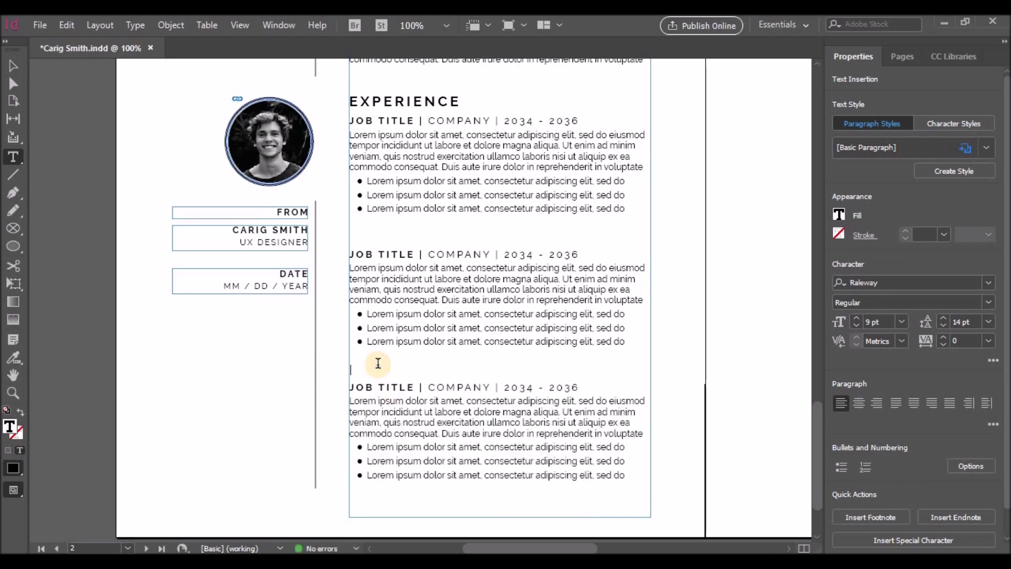
Copy the EXPERIENCE heading into the FROM label frame in the left column
left_click(318, 332)
left_click(13, 65)
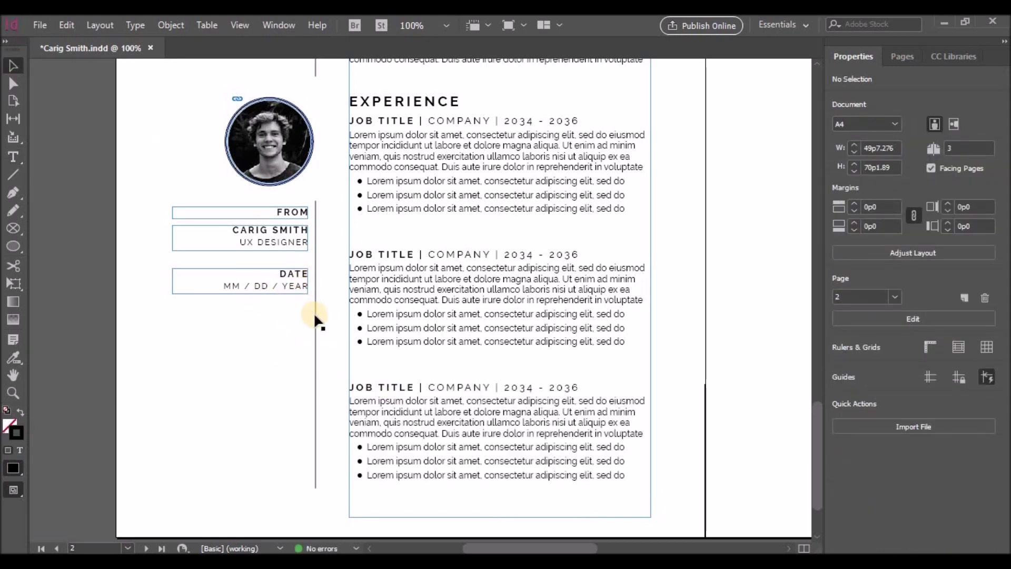
left_click(315, 316)
left_click(315, 313)
left_click(284, 213)
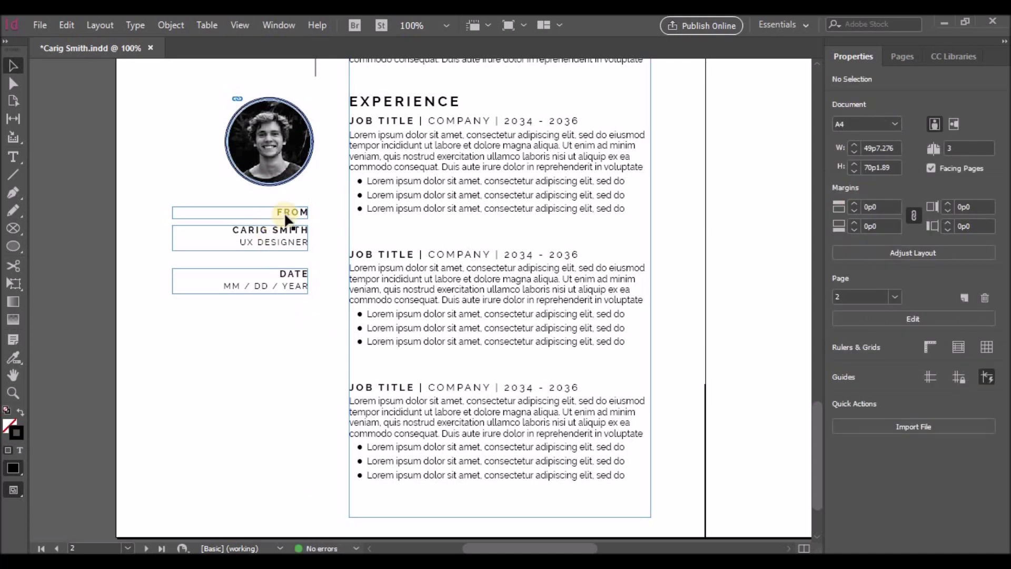
double_click(350, 101)
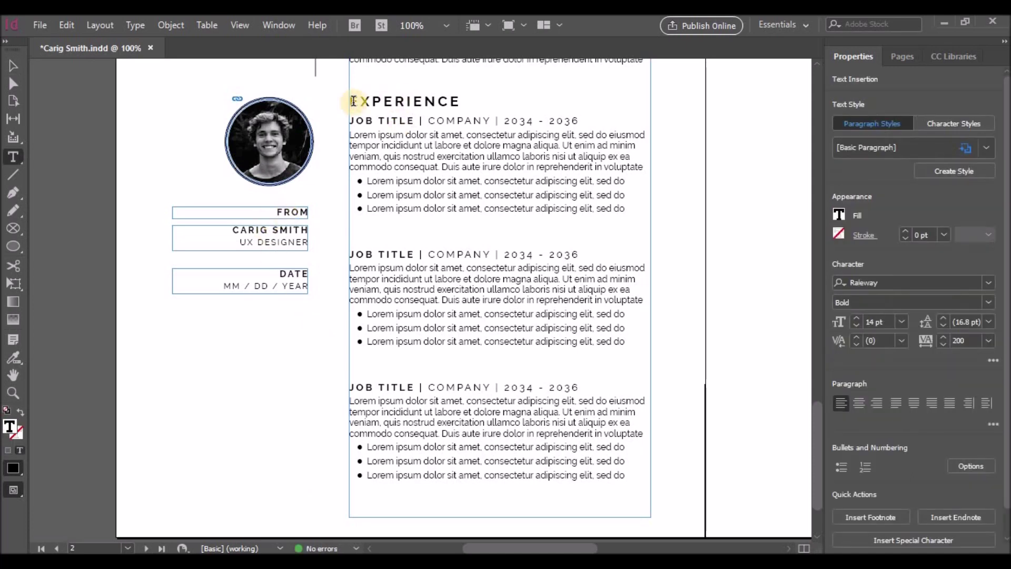
left_click_drag(350, 101, 462, 101)
key("ctrl+c")
double_click(292, 212)
key("ctrl+v")
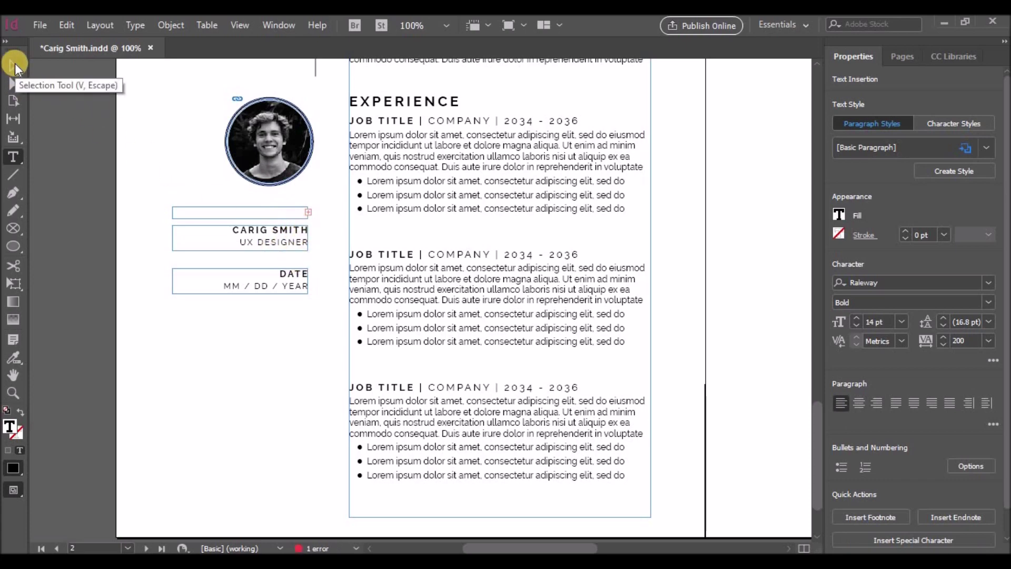
Enlarge the left-column heading frame so its text shows, and right-align it
left_click(240, 231)
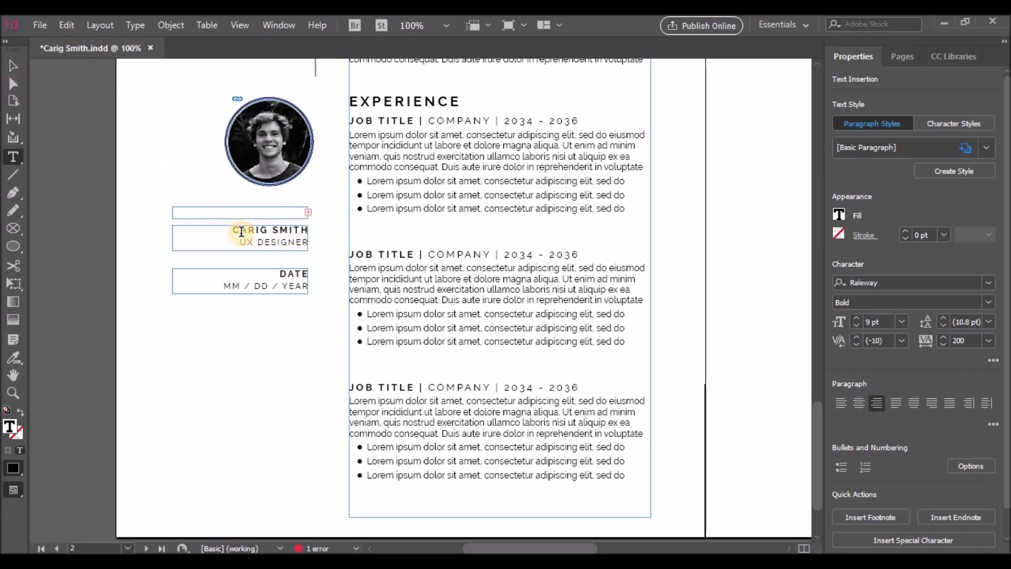
left_click(404, 123)
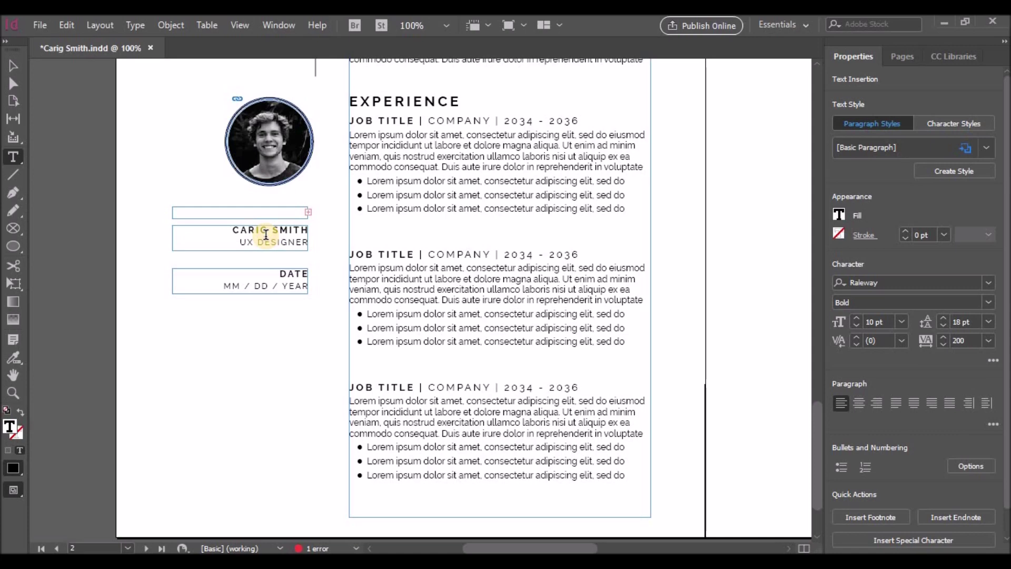
left_click(14, 66)
left_click(248, 212)
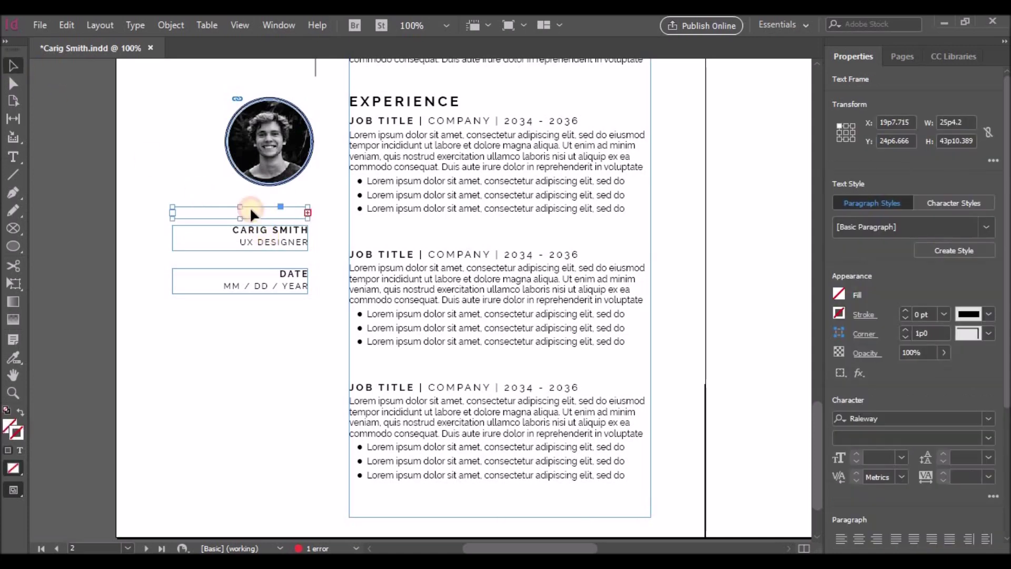
left_click_drag(241, 220, 241, 227)
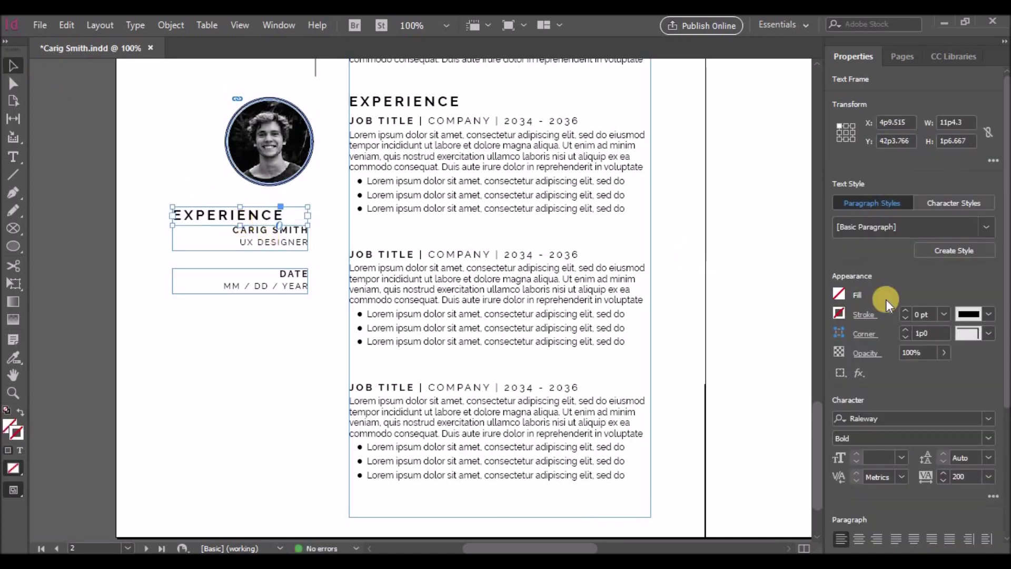
left_click(876, 538)
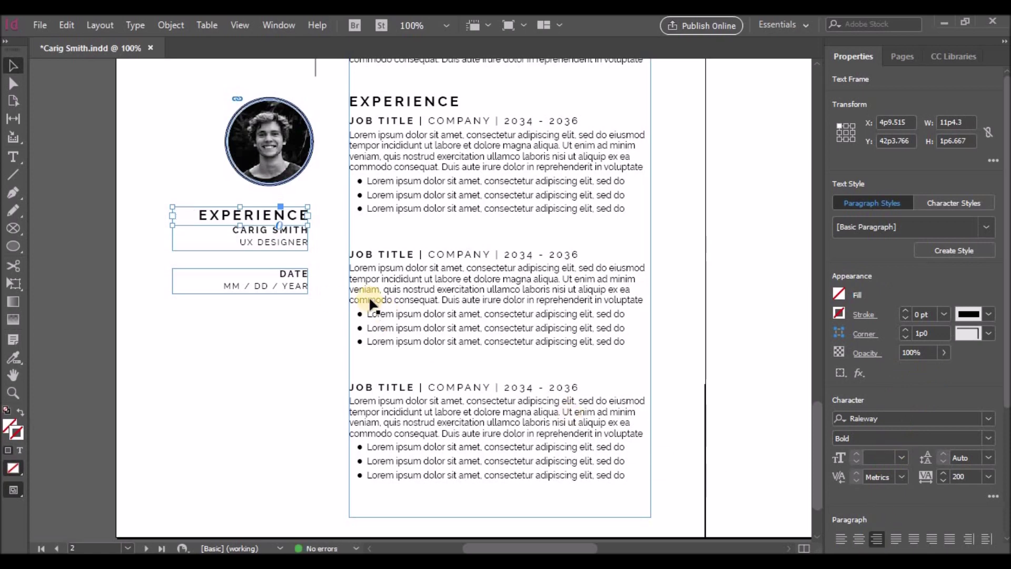
Retype the left-column heading as EDUCATION
double_click(211, 215)
left_click_drag(205, 214, 327, 219)
type("ED")
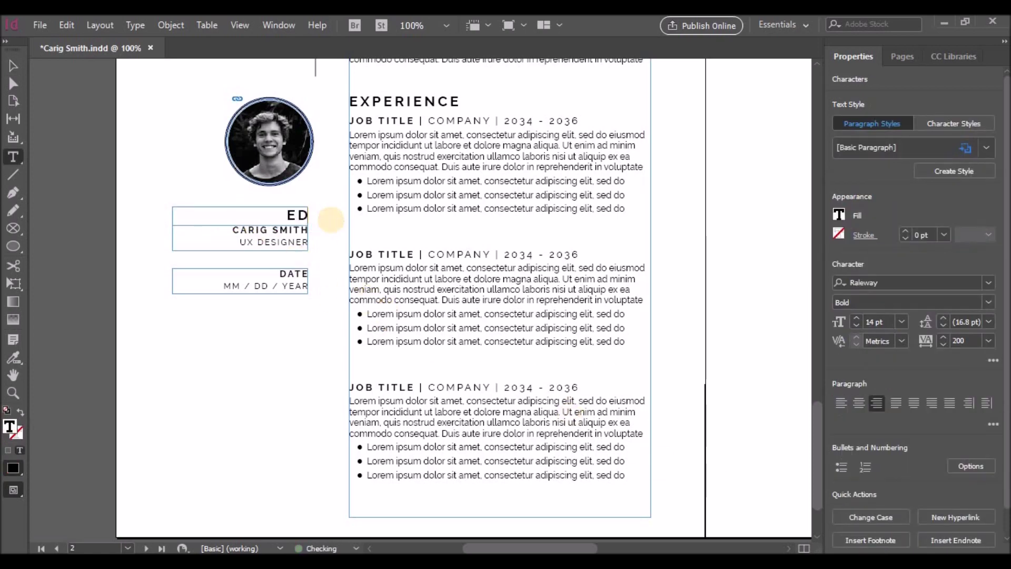
type("UCATION")
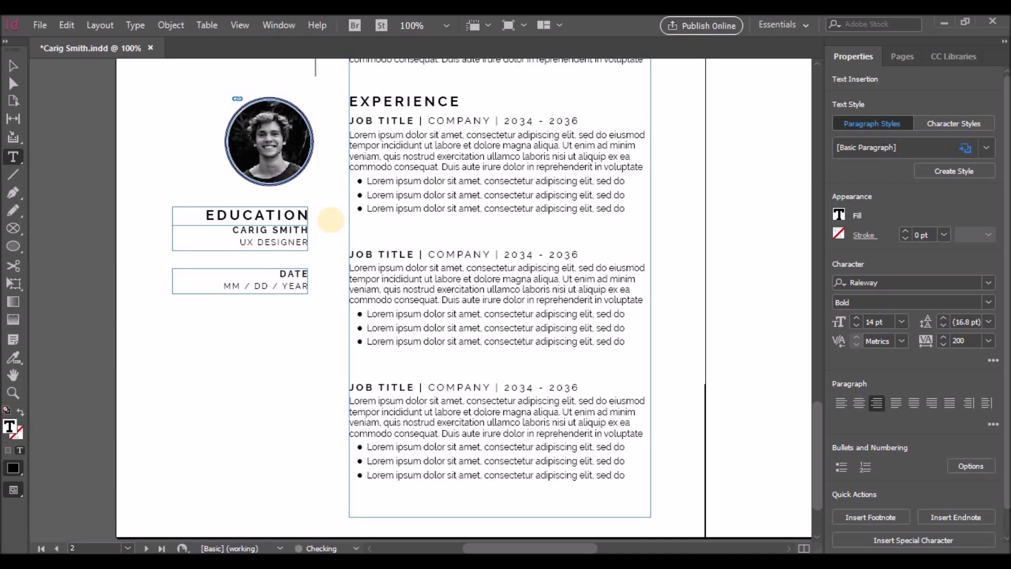
key("Escape")
Delete the DATE frame and nudge the name and title frame down below the heading
left_click(275, 292)
key("Delete")
left_click(264, 237)
key("Down")
key("Down")
key("Down")
key("Down")
key("Down")
key("Down")
key("Down")
key("Down")
key("Down")
key("Down")
key("Down")
key("Down")
key("Down")
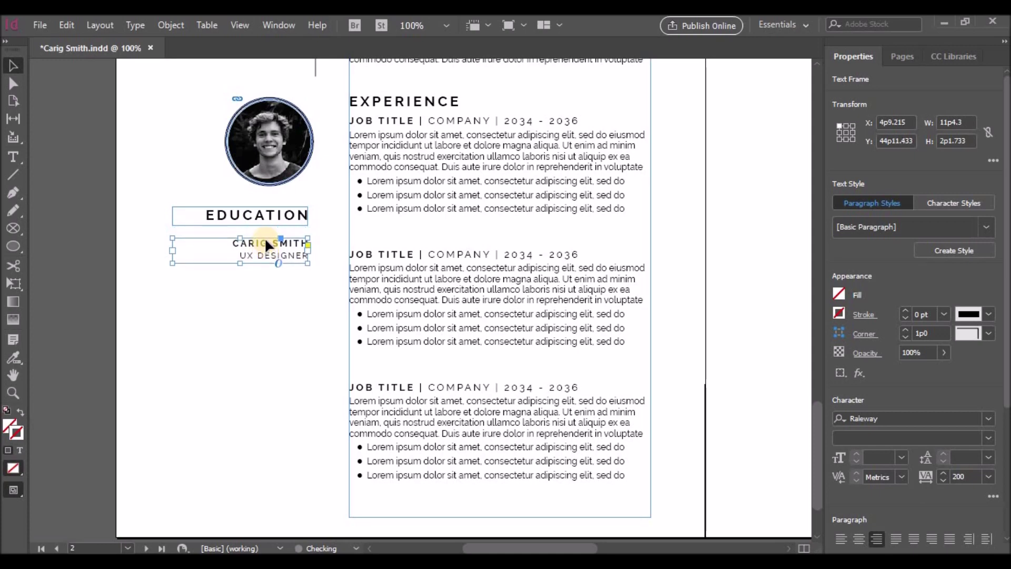
Replace the copied name text with DEGREE TITLE and UNIVERSITY NAME on separate lines
double_click(264, 237)
left_click_drag(232, 243, 309, 246)
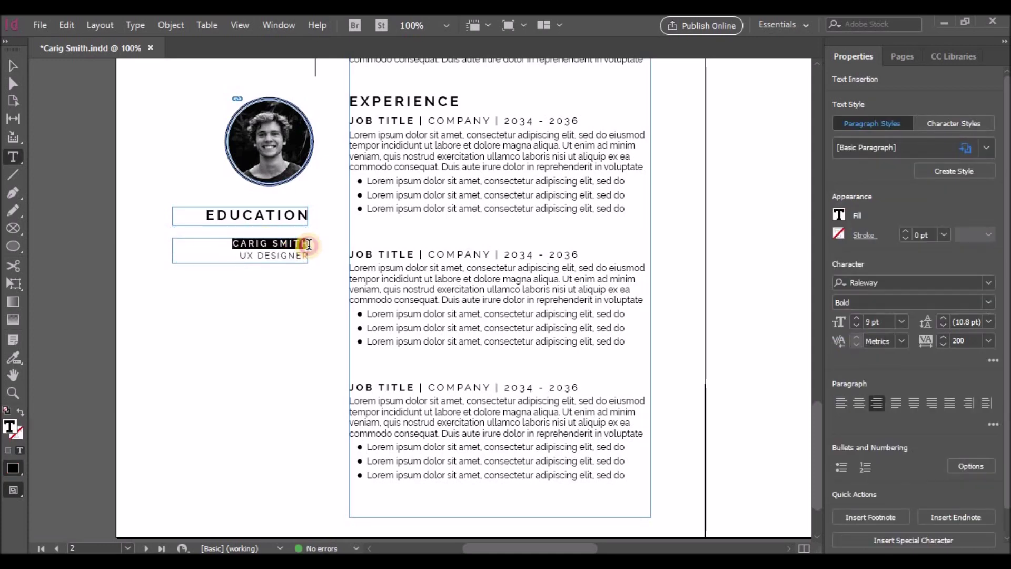
type("DEGREE TITLE")
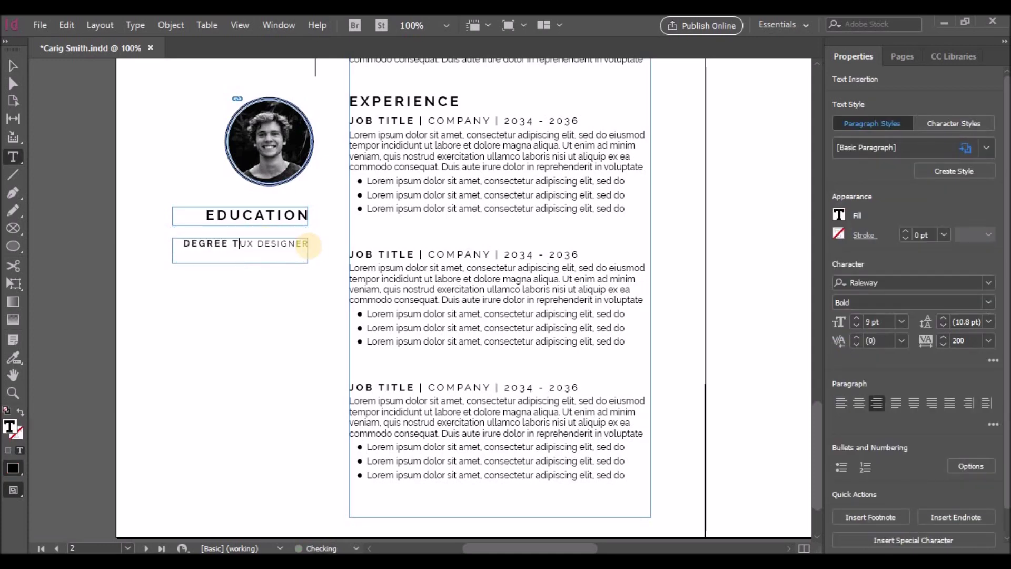
key("Return")
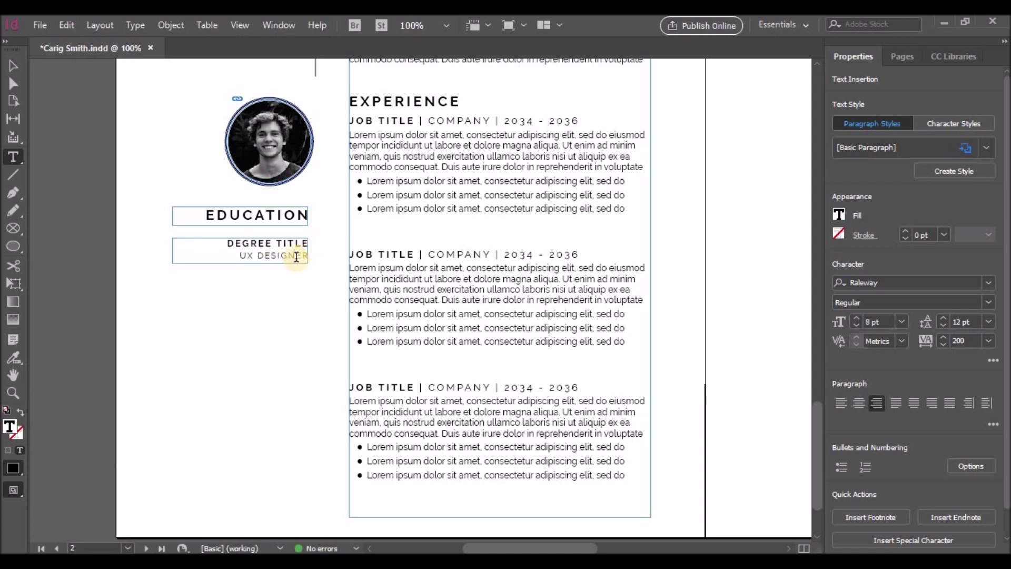
left_click_drag(242, 256, 317, 260)
type("UNIVERSITY NAME")
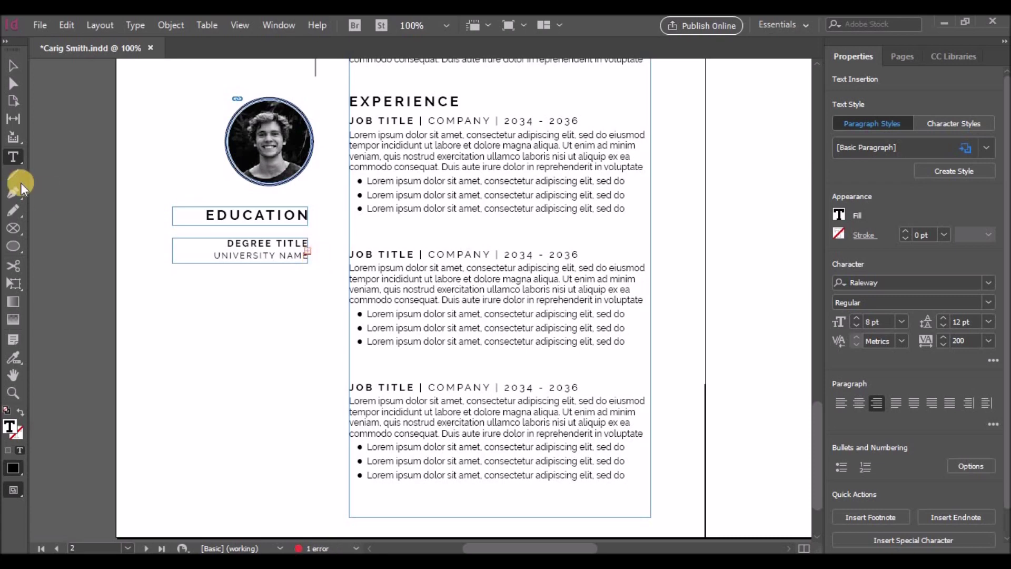
Extend the degree frame toward the page bottom and add the subject name and dates line
left_click(14, 65)
left_click_drag(242, 263, 242, 519)
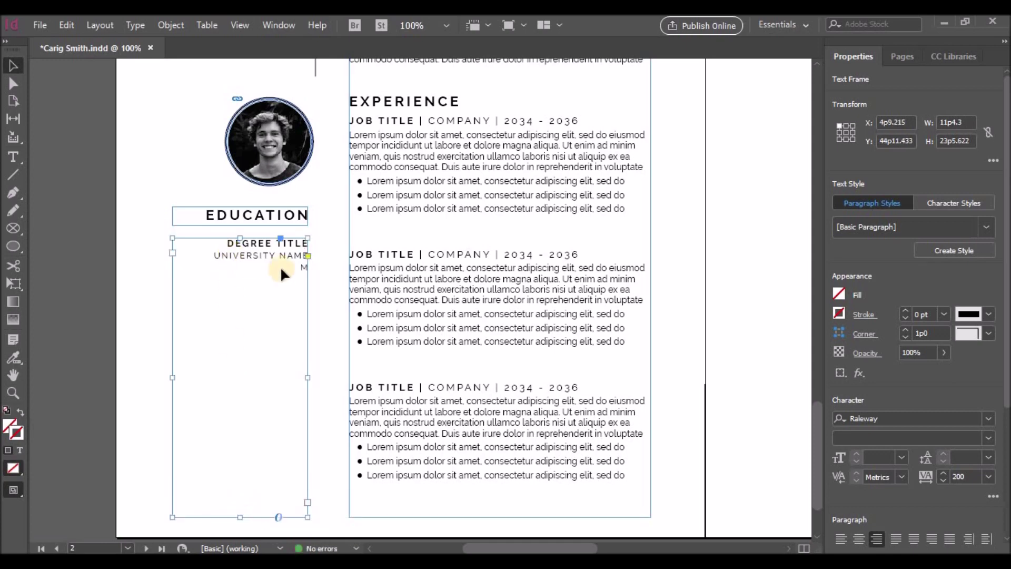
double_click(303, 265)
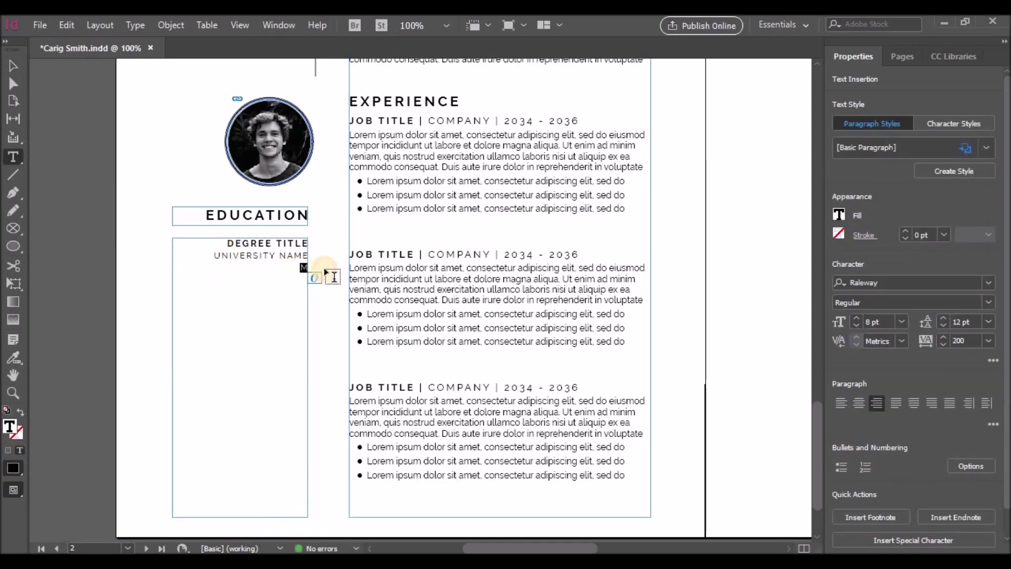
key("BackSpace")
key("BackSpace")
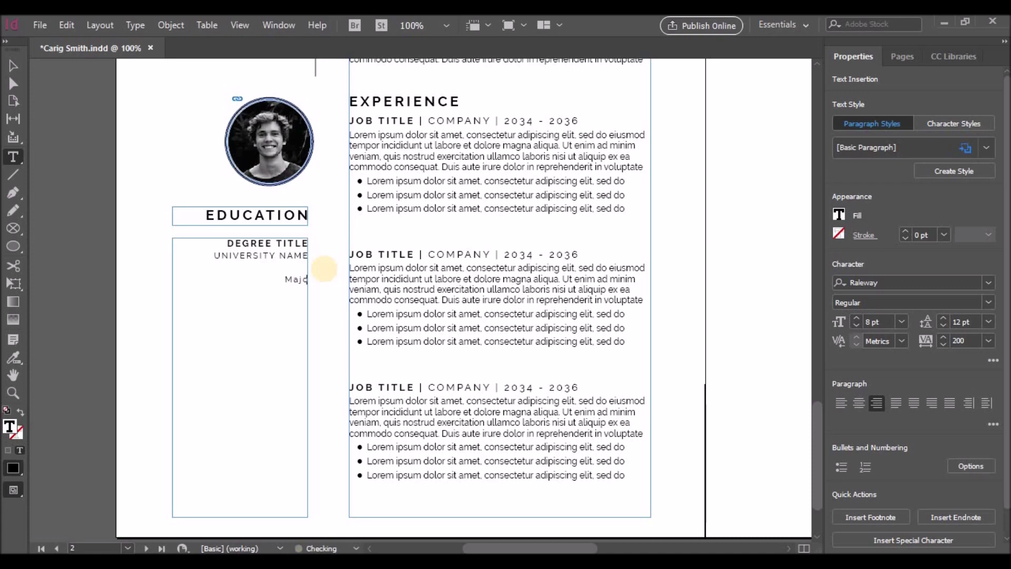
type("Subject Name 2030 ")
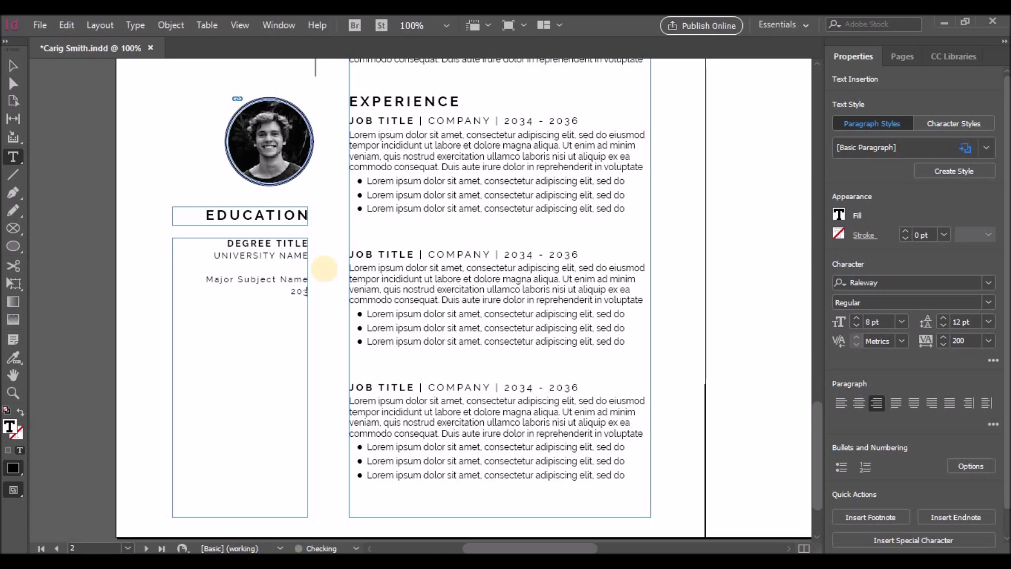
type("- 2034")
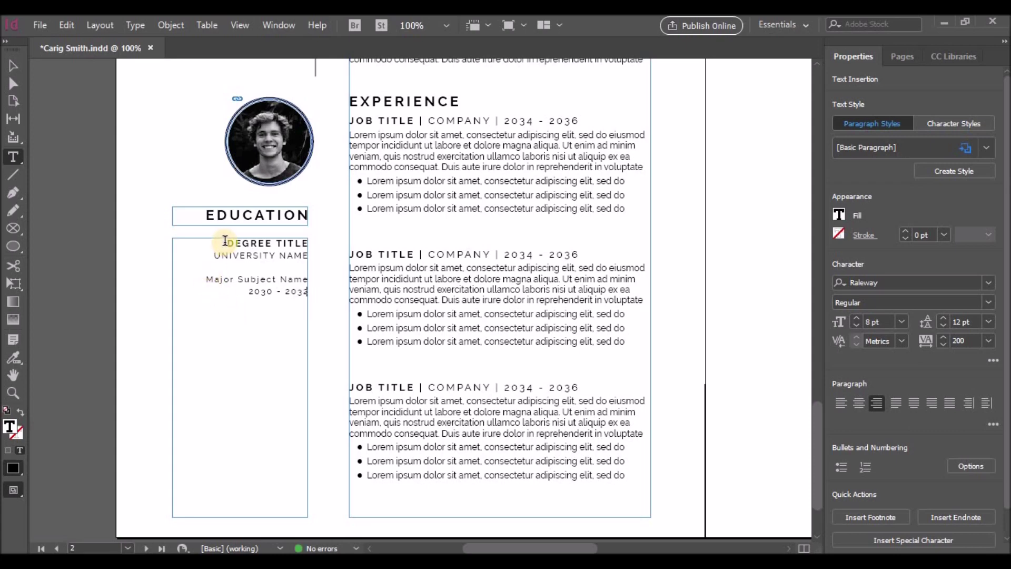
Copy the first degree entry and paste it twice below for three entries
left_click_drag(228, 242, 316, 295)
key("ctrl+c")
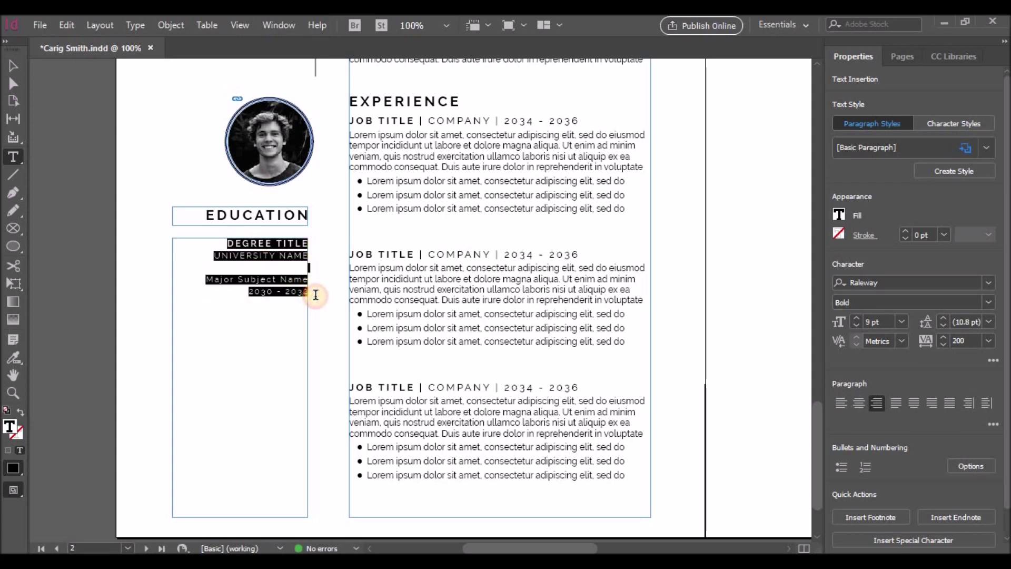
left_click(314, 294)
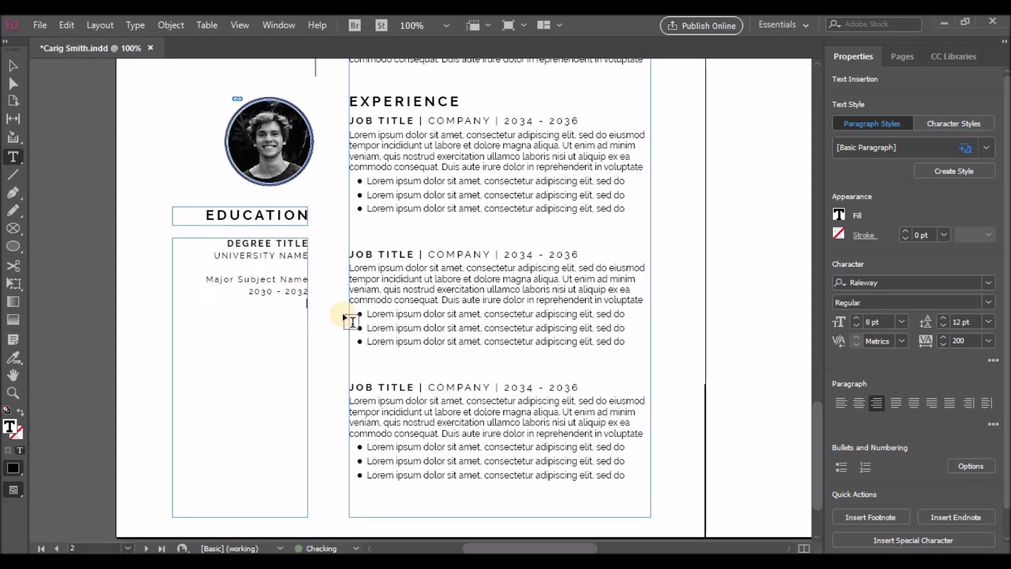
key("Return")
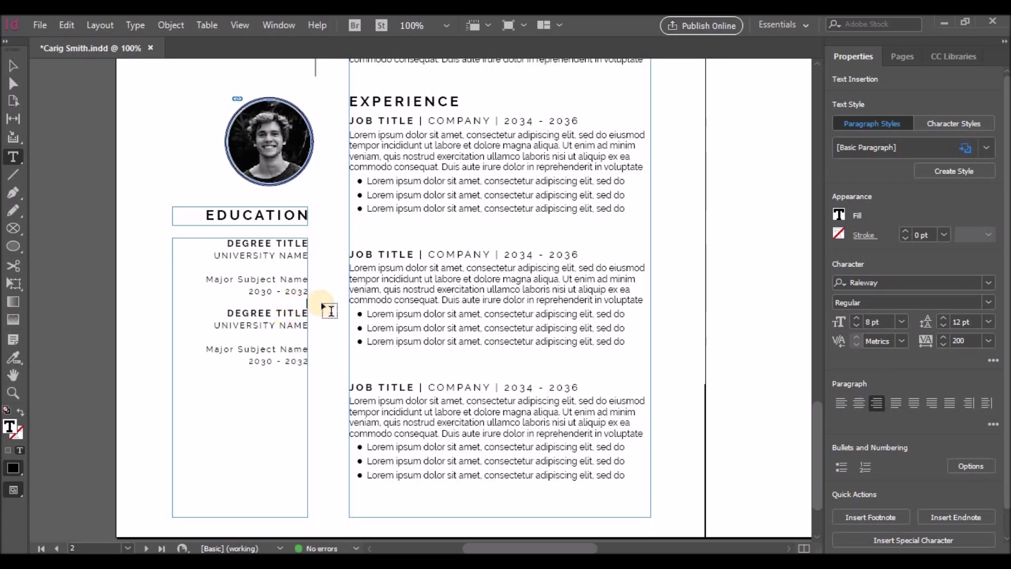
key("ctrl+v")
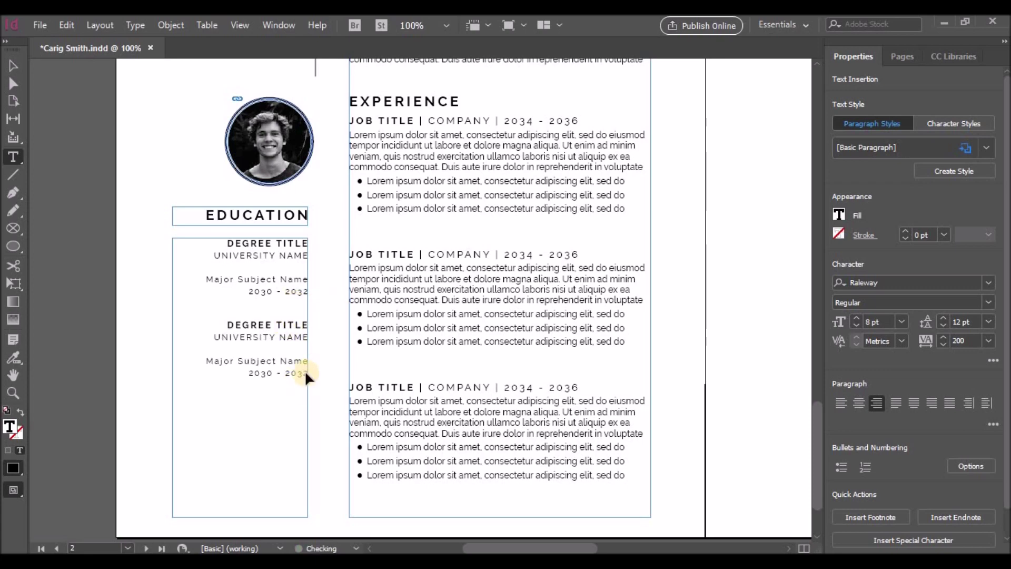
key("Return")
key("ctrl+v")
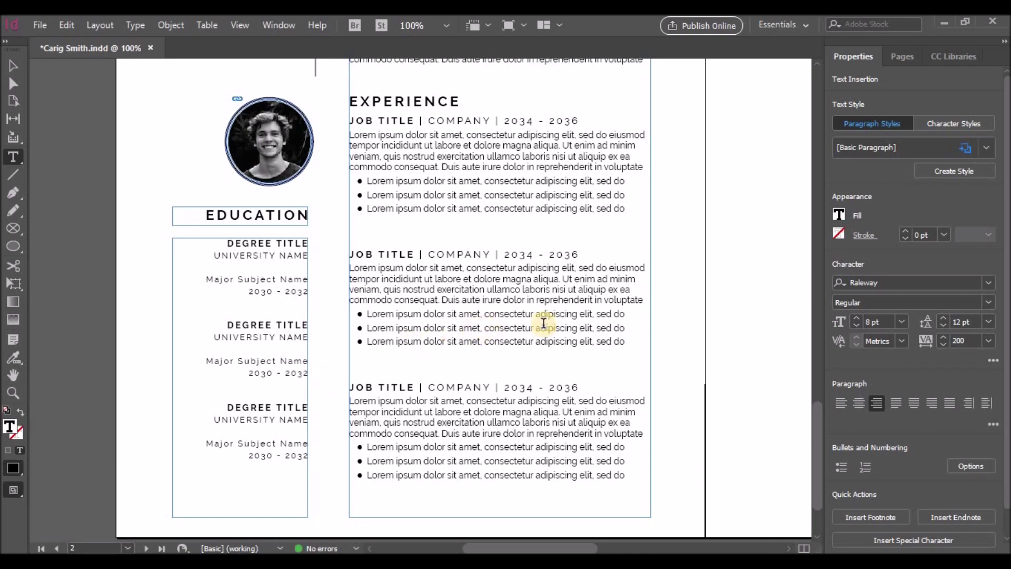
Finish text editing and marquee-select every résumé element on page 2
scroll(629, 349, "up", 3)
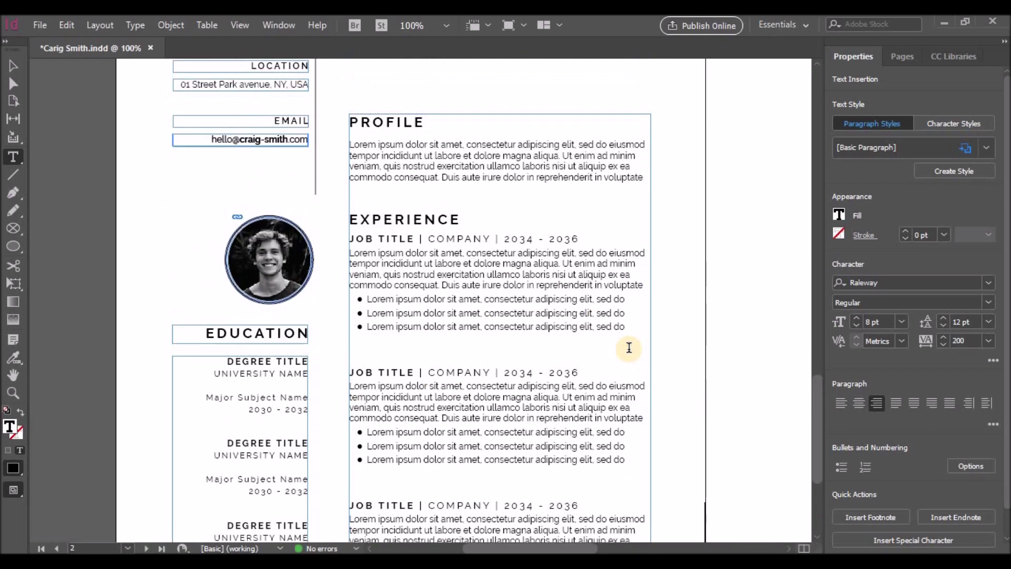
scroll(628, 347, "up", 5)
scroll(409, 283, "right", 5)
scroll(409, 281, "left", 5)
scroll(409, 282, "down", 4)
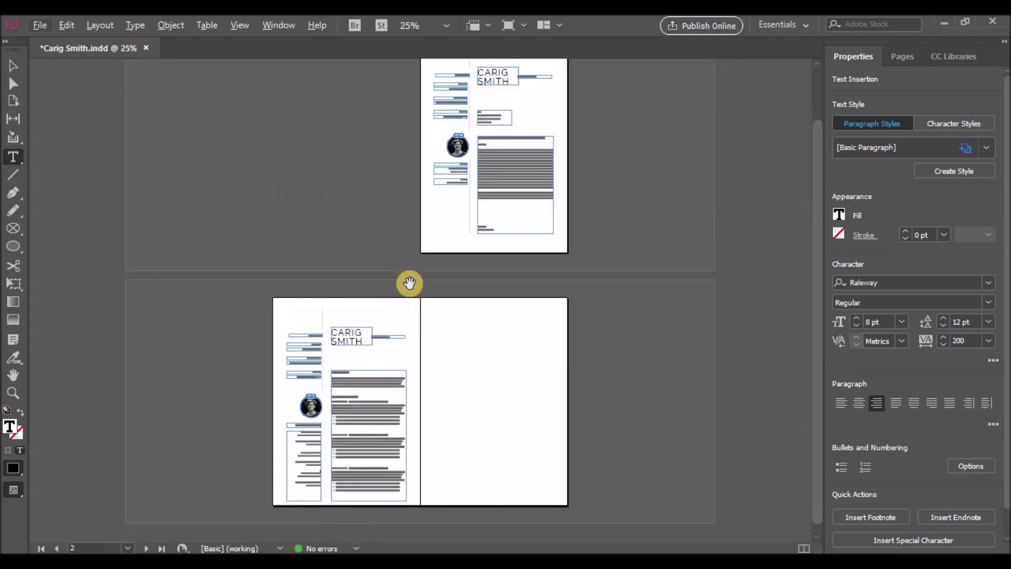
scroll(387, 355, "up", 4)
scroll(428, 332, "down", 4)
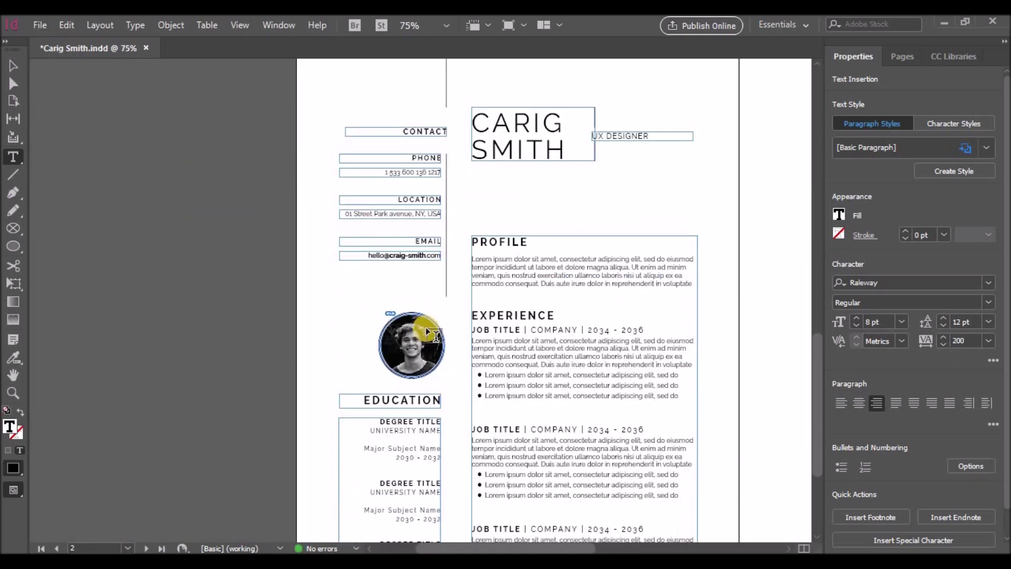
scroll(474, 259, "right", 1)
scroll(363, 137, "down", 1)
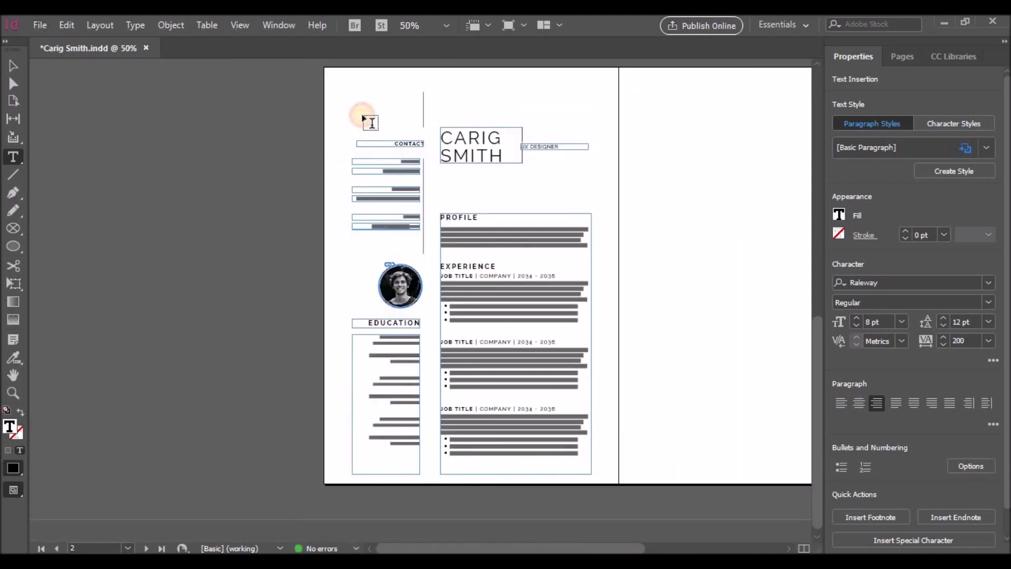
left_click(369, 121)
left_click(13, 66)
left_click_drag(336, 81, 604, 481)
Paste the page 2 résumé in place on page 3 and nudge it down slightly
left_click(128, 547)
left_click(106, 521)
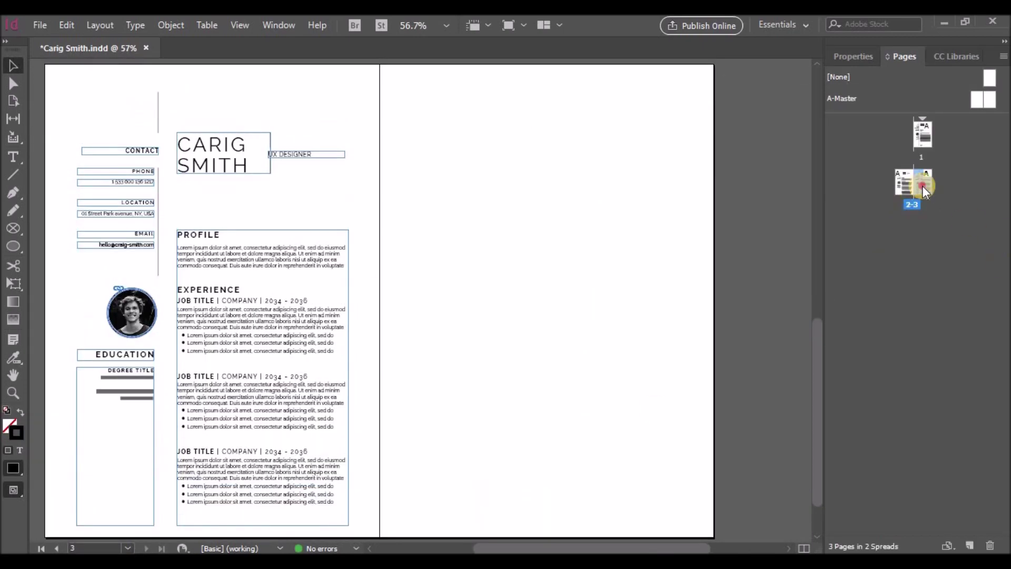
double_click(923, 185)
key("ctrl+alt+shift+v")
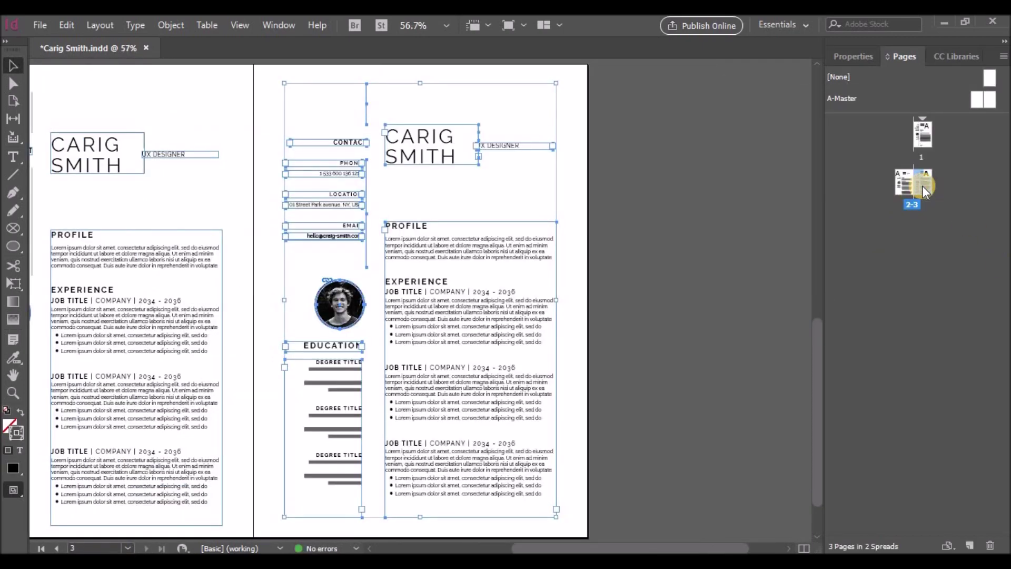
left_click_drag(706, 547, 651, 547)
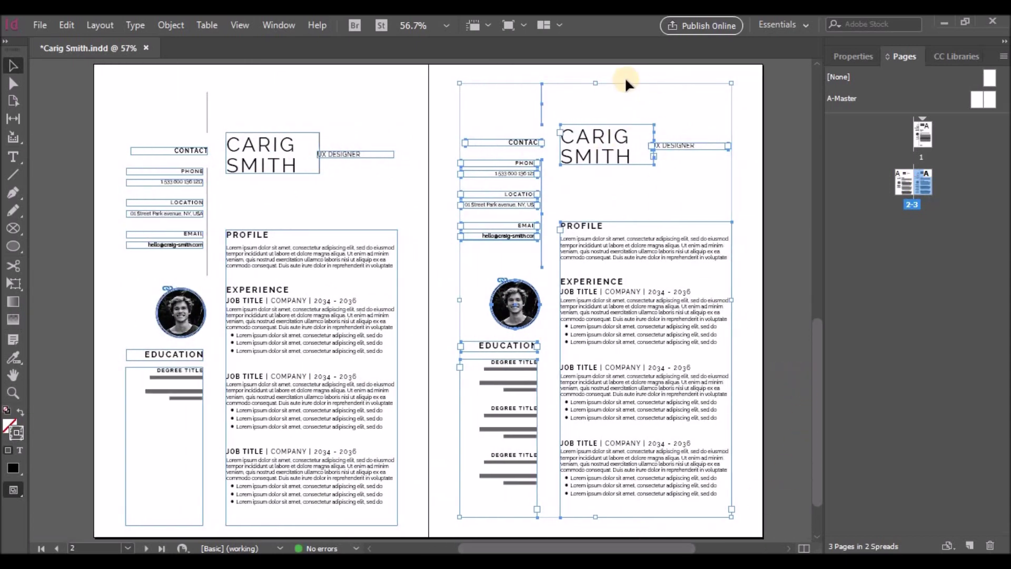
key("Down")
key("Down")
key("Down")
key("Down")
key("Down")
key("Down")
key("Down")
key("Down")
key("Down")
key("Down")
key("Down")
key("Down")
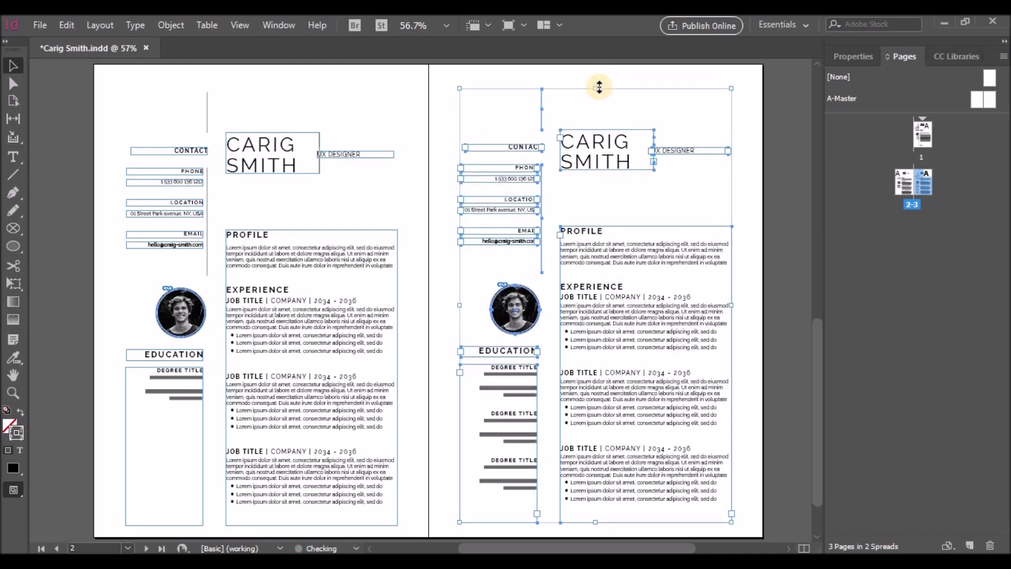
key("Down")
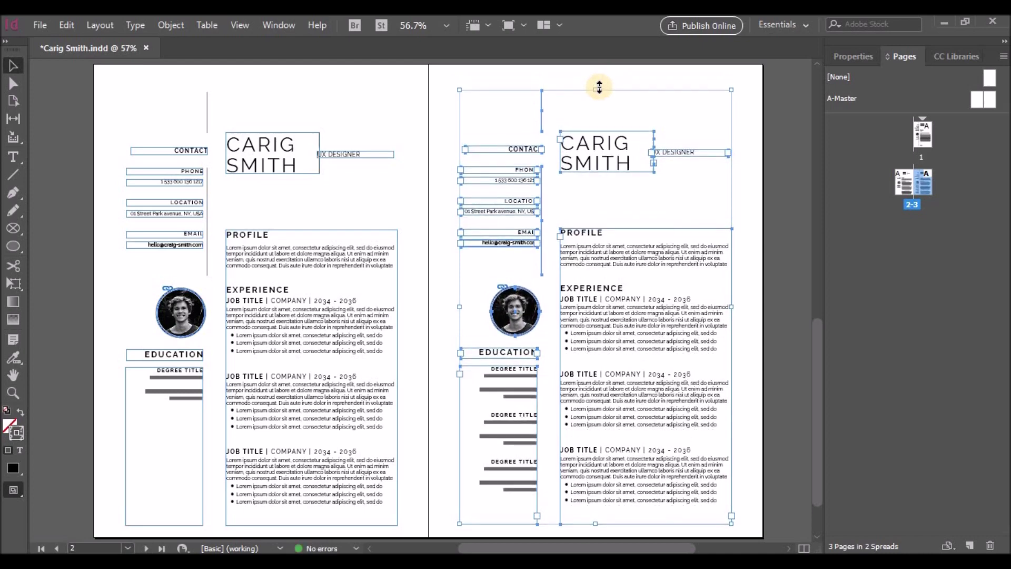
Show rulers and drag a horizontal guide down near the spread's bottom
left_click(234, 25)
left_click(254, 285)
left_click_drag(532, 67, 610, 149)
scroll(637, 158, "down", 3)
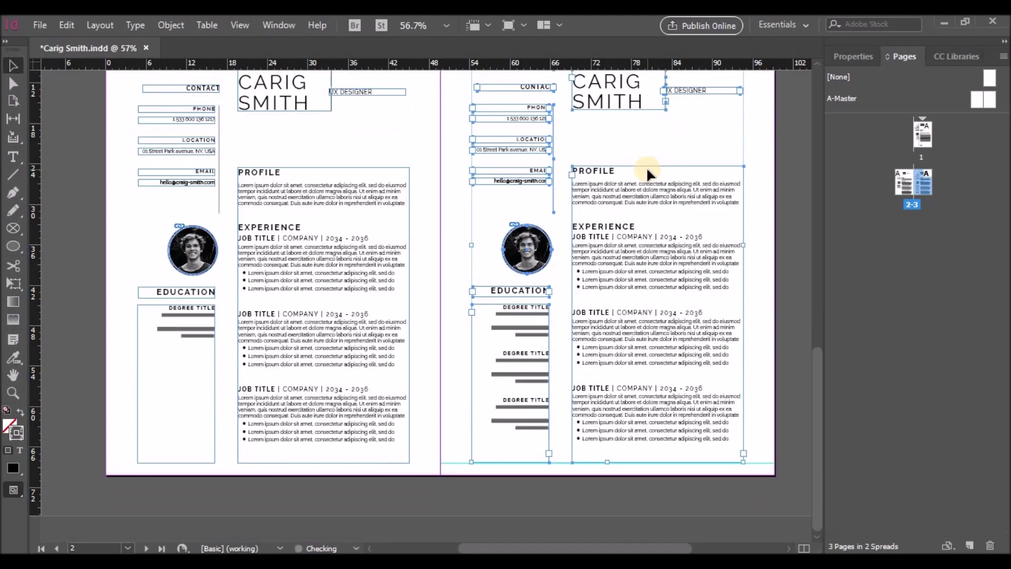
left_click(646, 168)
scroll(745, 288, "up", 2)
scroll(794, 226, "up", 1)
scroll(794, 227, "down", 3)
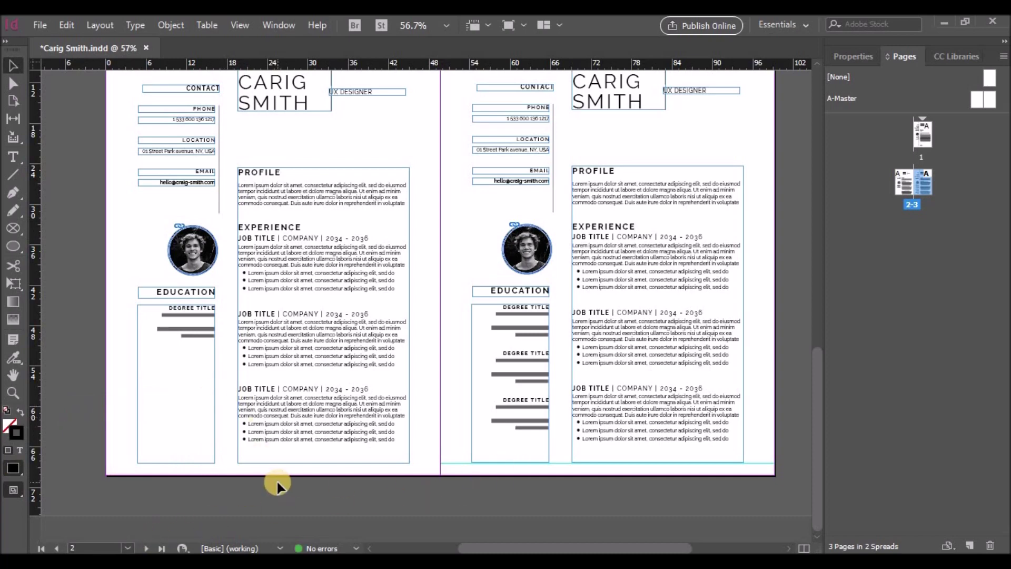
scroll(276, 479, "up", 2)
left_click_drag(553, 542, 558, 542)
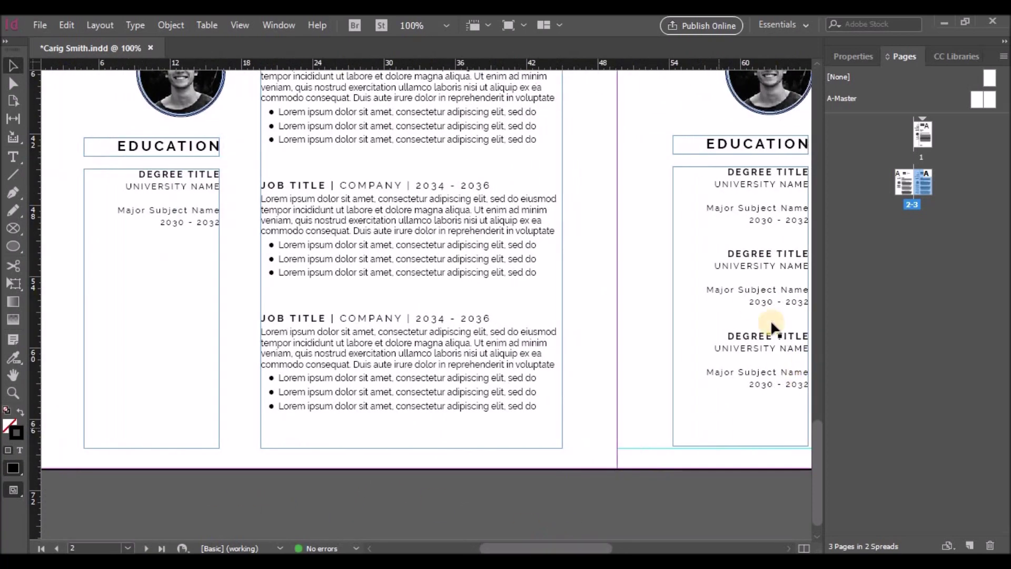
Copy the three degree entries from the right Education frame into the left one
double_click(737, 256)
key("ctrl+a")
key("ctrl+c")
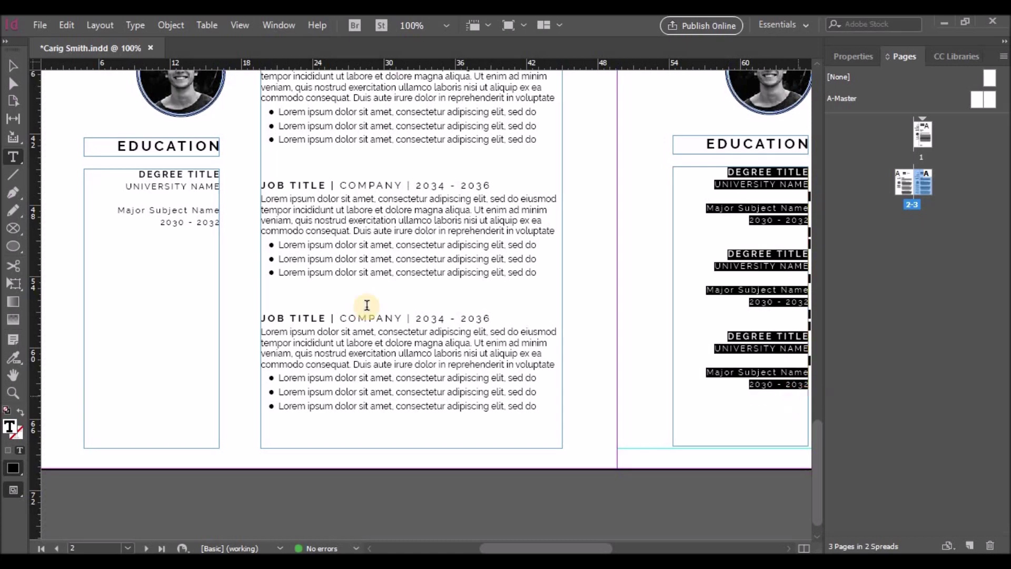
left_click(133, 176)
key("ctrl+a")
key("ctrl+v")
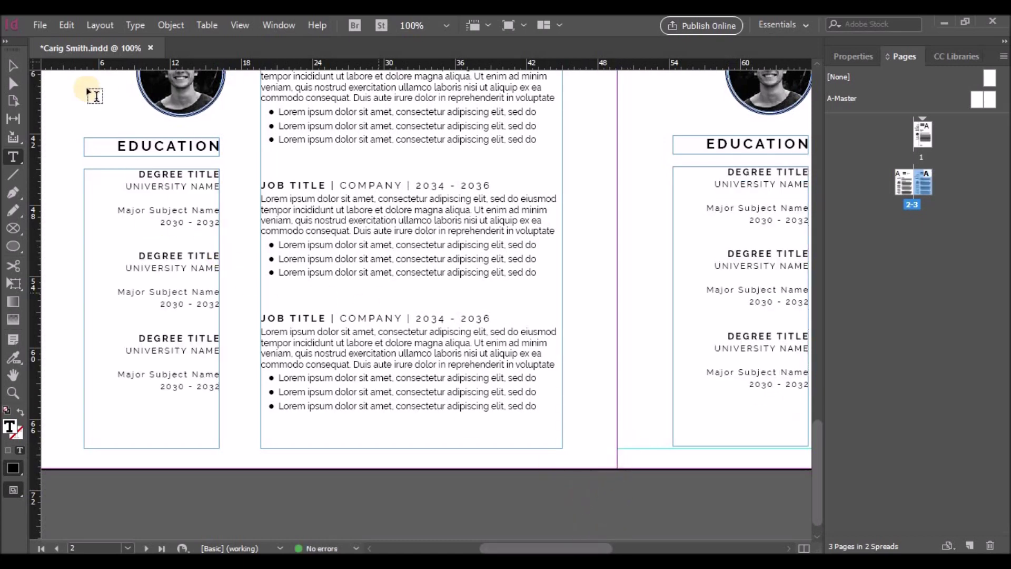
key("Escape")
On page 3, delete both vertical divider lines, the CONTACT heading and the PHONE label
key("shift+Page_Down")
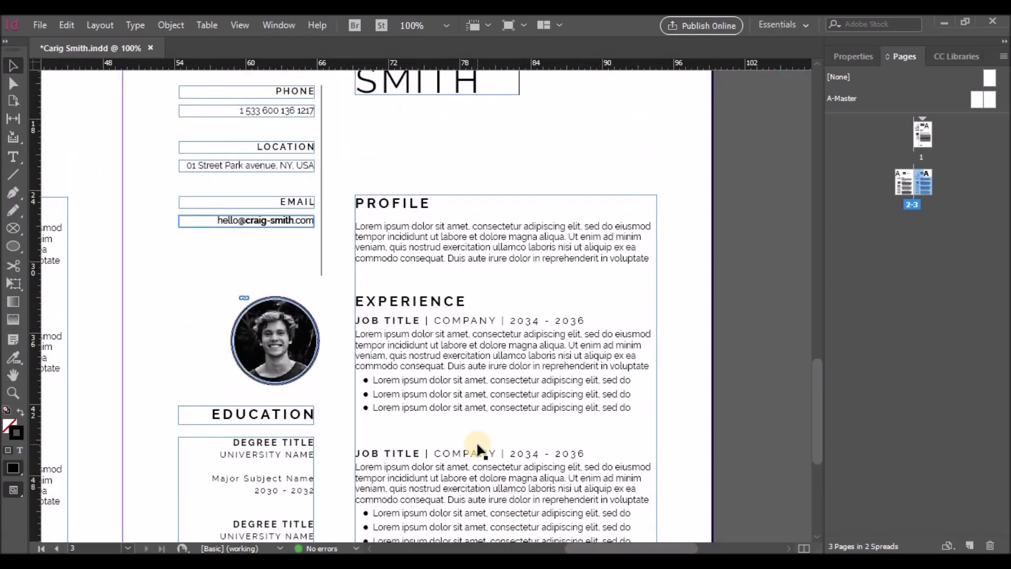
scroll(479, 451, "up", 3)
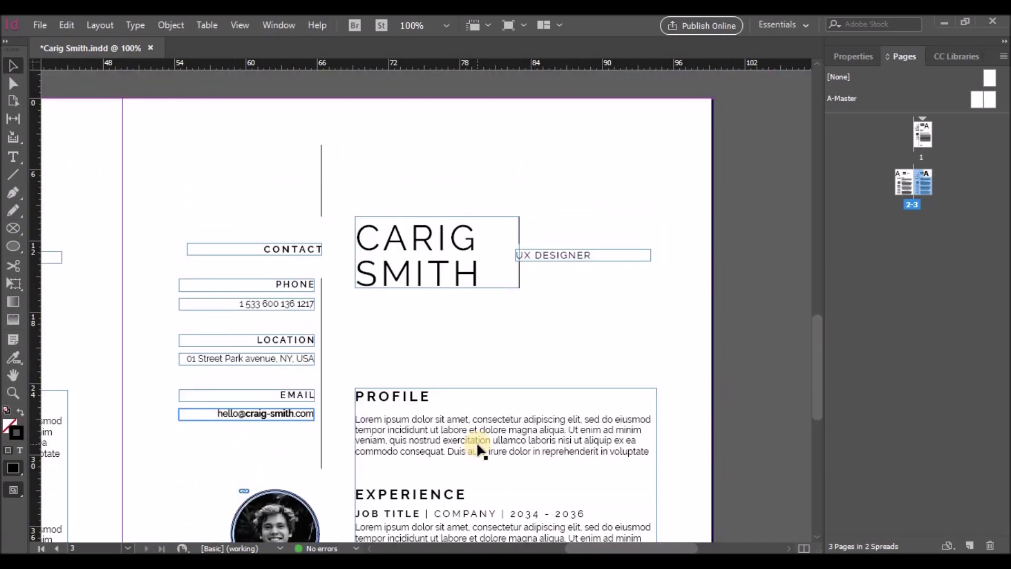
left_click(321, 201)
key("Delete")
left_click(321, 284)
key("Delete")
left_click(301, 248)
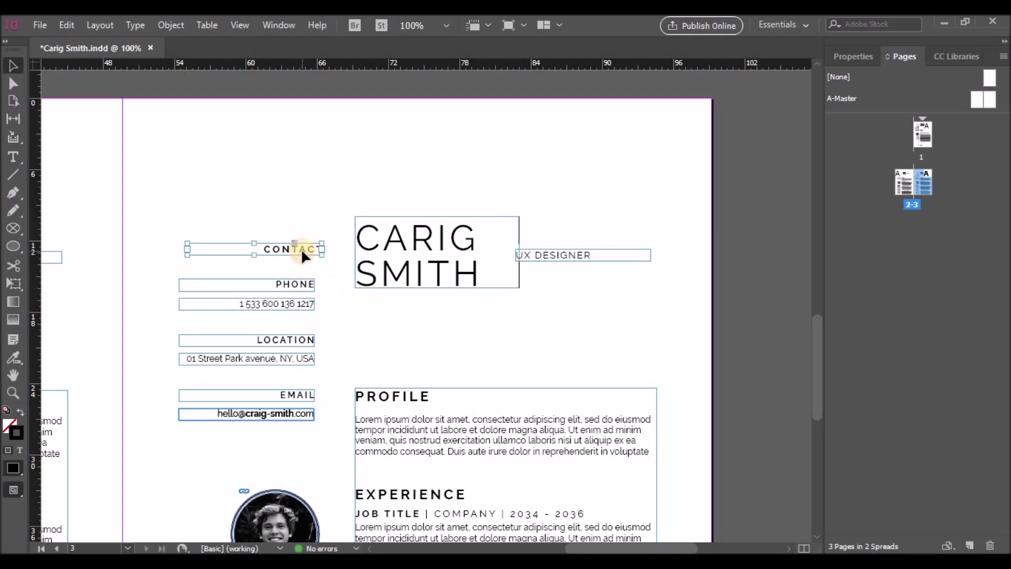
key("Delete")
left_click(298, 284)
key("Delete")
Delete the phone, LOCATION, address and EMAIL boxes plus the photo and its circle frame
key("Delete")
left_click(295, 341)
key("Delete")
left_click(295, 358)
key("Delete")
left_click(297, 395)
key("Delete")
left_click(296, 414)
key("Delete")
scroll(302, 413, "down", 3)
left_click(295, 380)
key("Delete")
key("Delete")
key("t")
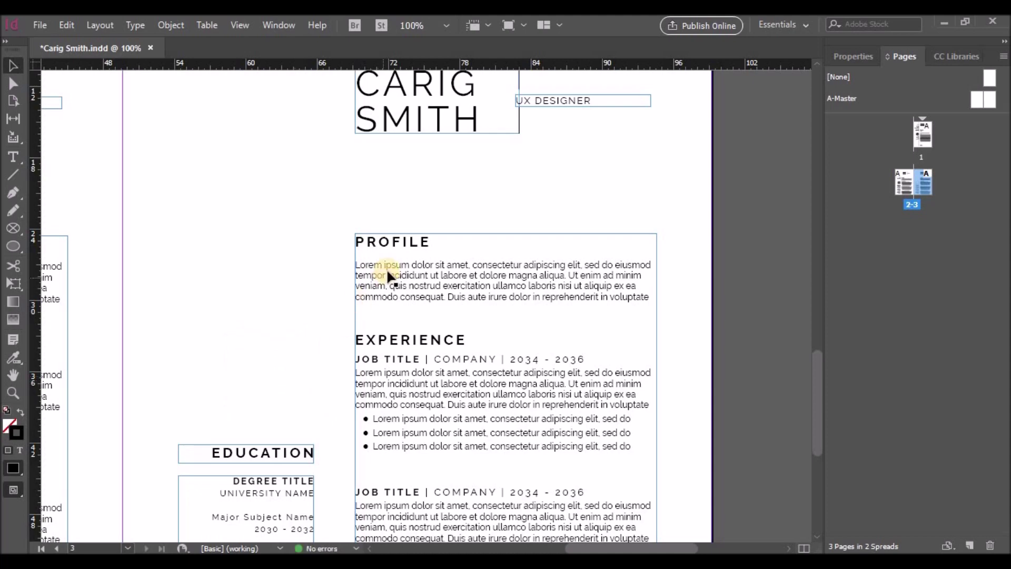
left_click_drag(359, 341, 345, 243)
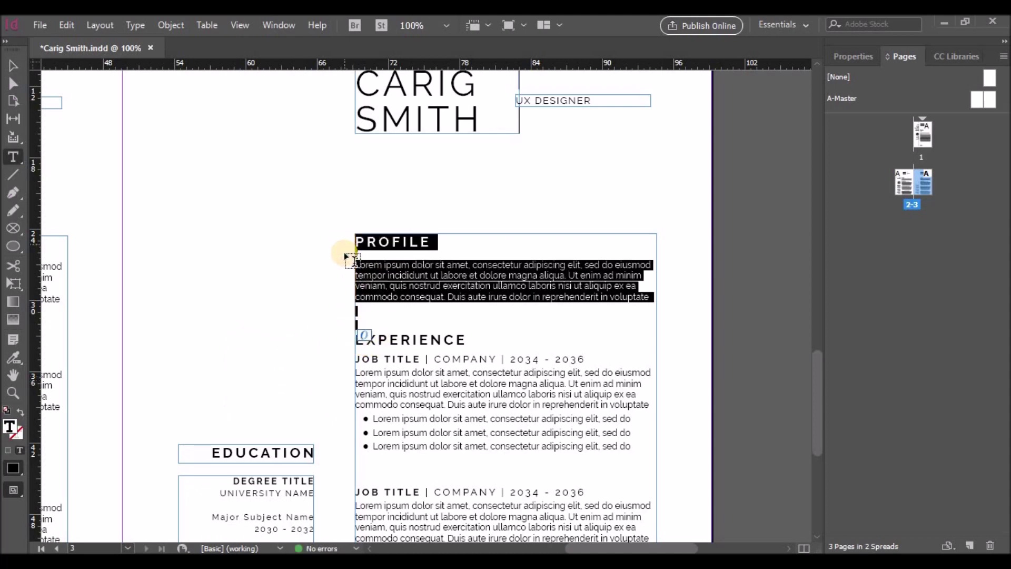
Replace the Profile heading and paragraph with a (CONTINUED) line above EXPERIENCE
key("BackSpace")
key("Return")
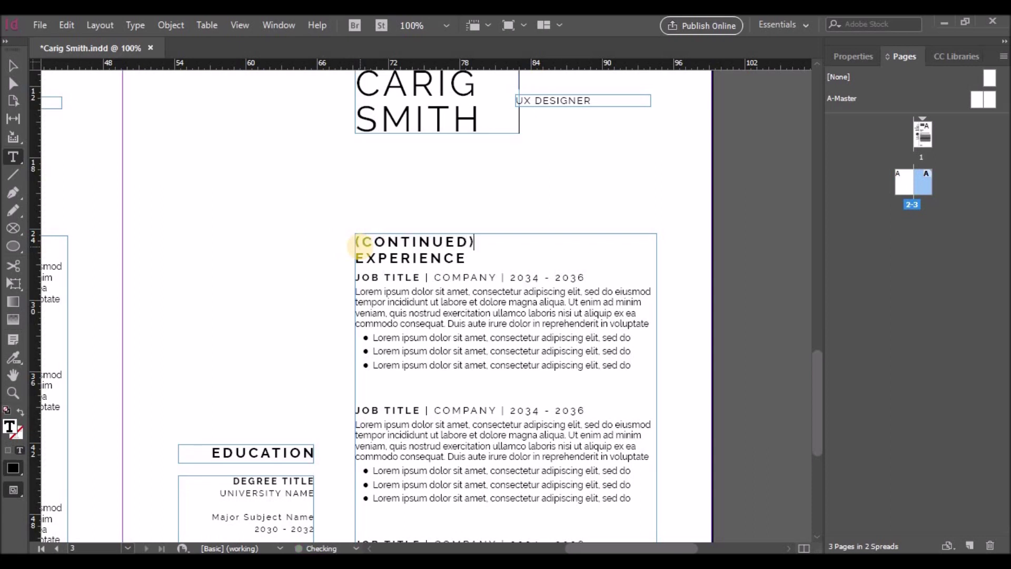
type("(CONTINUED)")
left_click(474, 241, "shift")
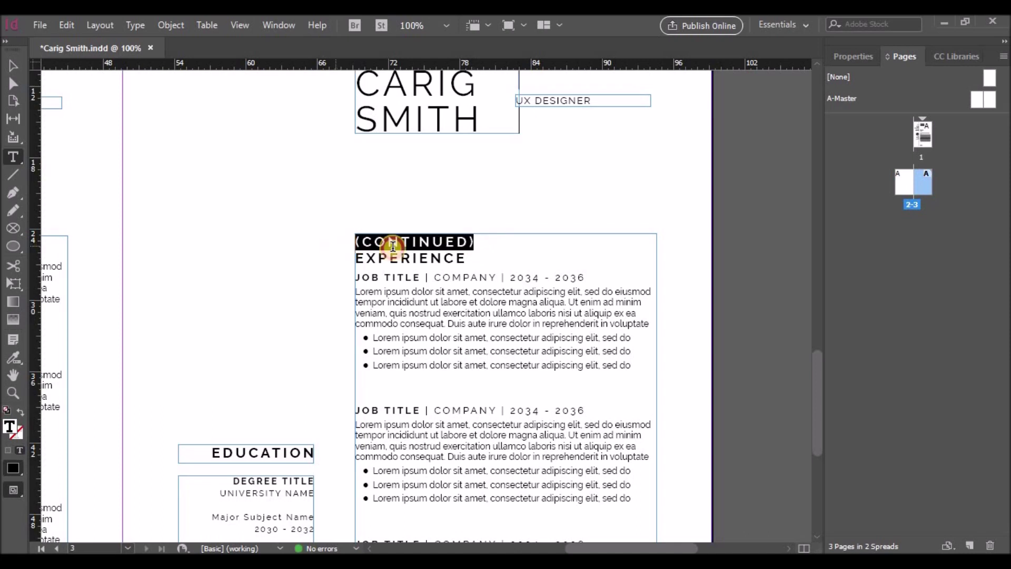
Set (CONTINUED) to 9 pt with tracking raised to 560
left_click(853, 56)
left_click(901, 322)
left_click(890, 137)
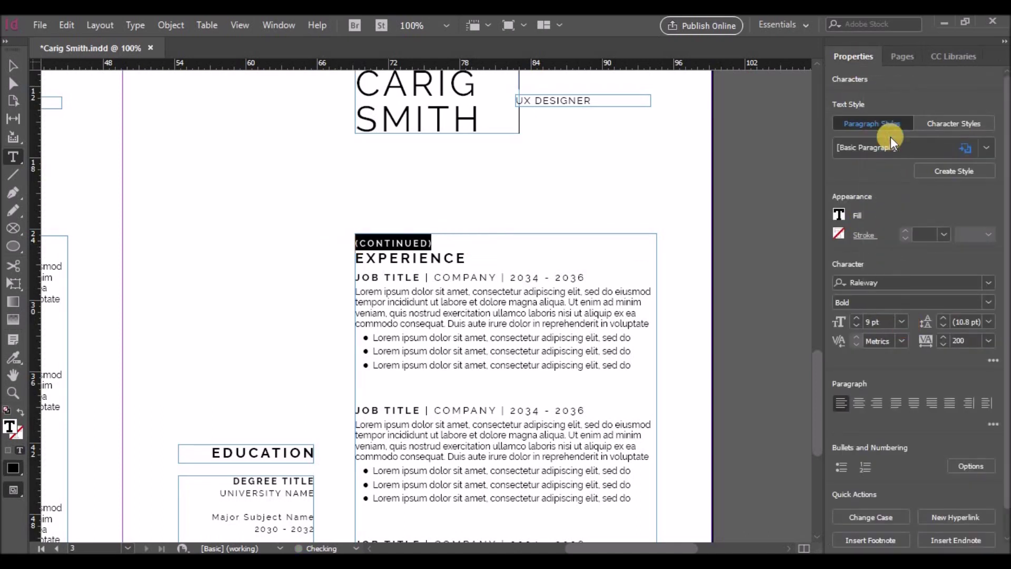
left_click(943, 337)
left_click(943, 337)
left_click(943, 337)
left_click(942, 337)
left_click(943, 337)
left_click(945, 337)
left_click(945, 337)
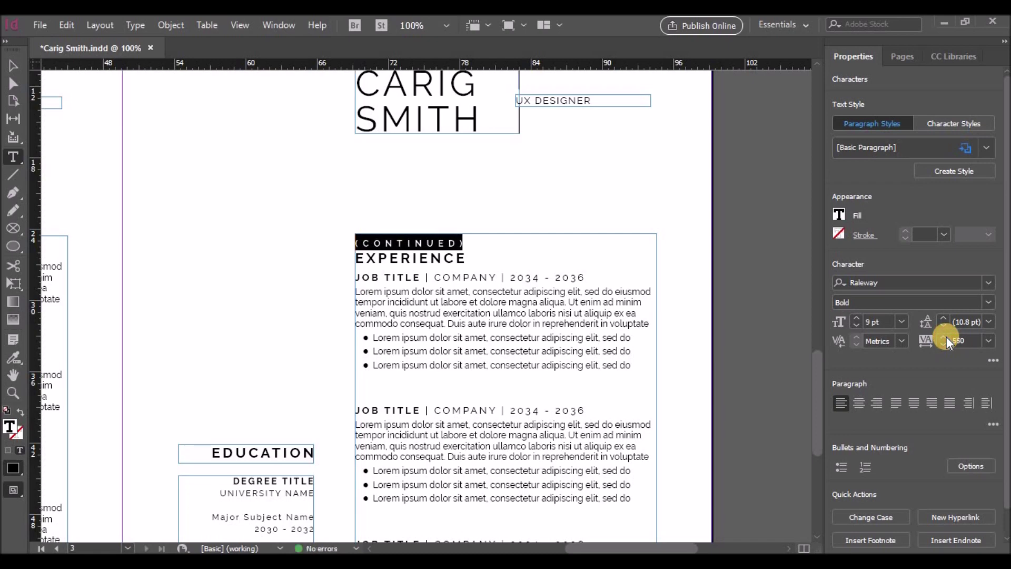
left_click(945, 337)
Give the (CONTINUED) label 30 pt leading
left_click(988, 322)
left_click(976, 218)
left_click(989, 321)
left_click(981, 232)
left_click(989, 322)
left_click(982, 257)
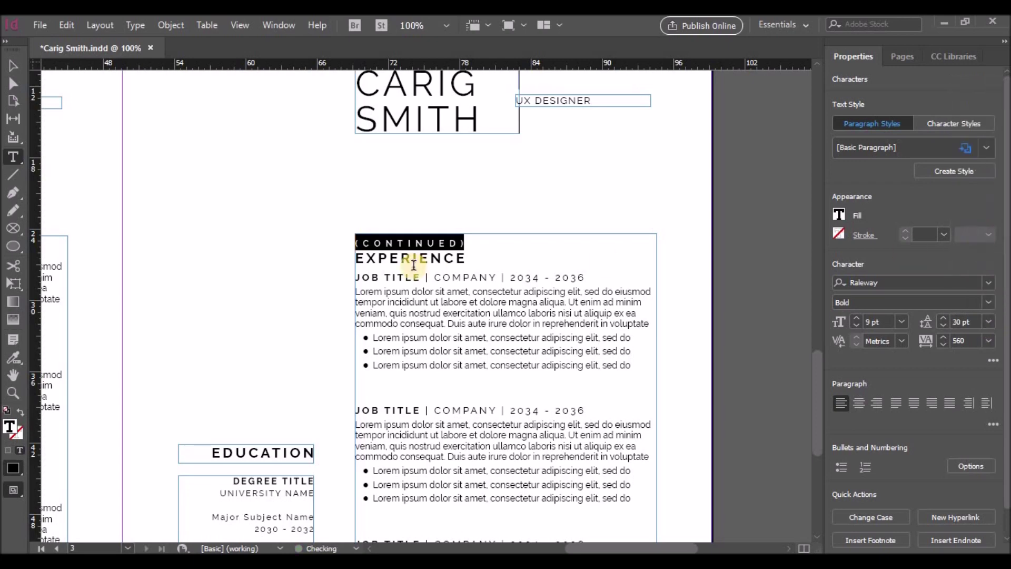
Set the EXPERIENCE heading's leading to 24 pt and select the Experience frame
left_click_drag(464, 258, 354, 259)
left_click(988, 321)
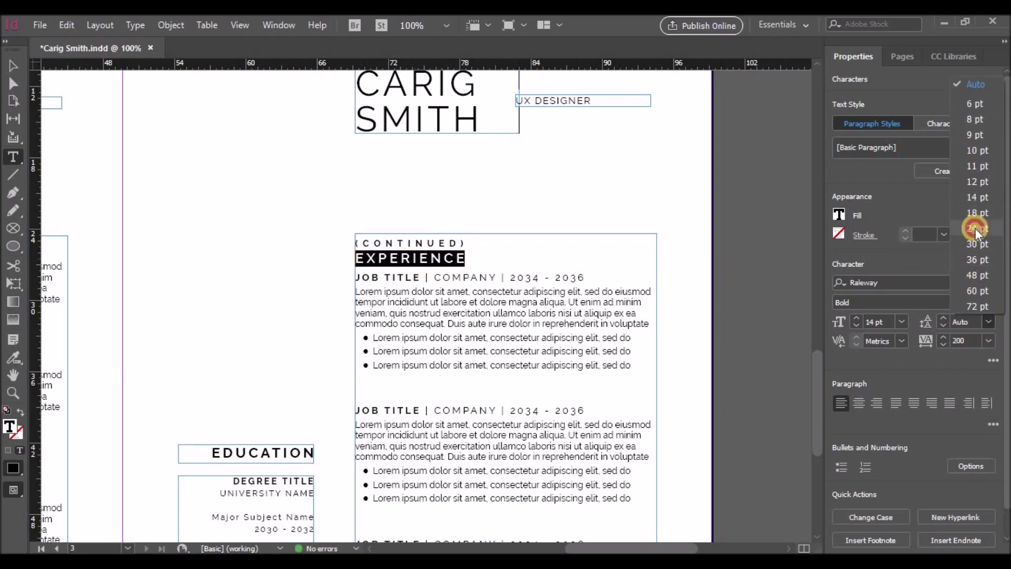
left_click(975, 228)
left_click(487, 234)
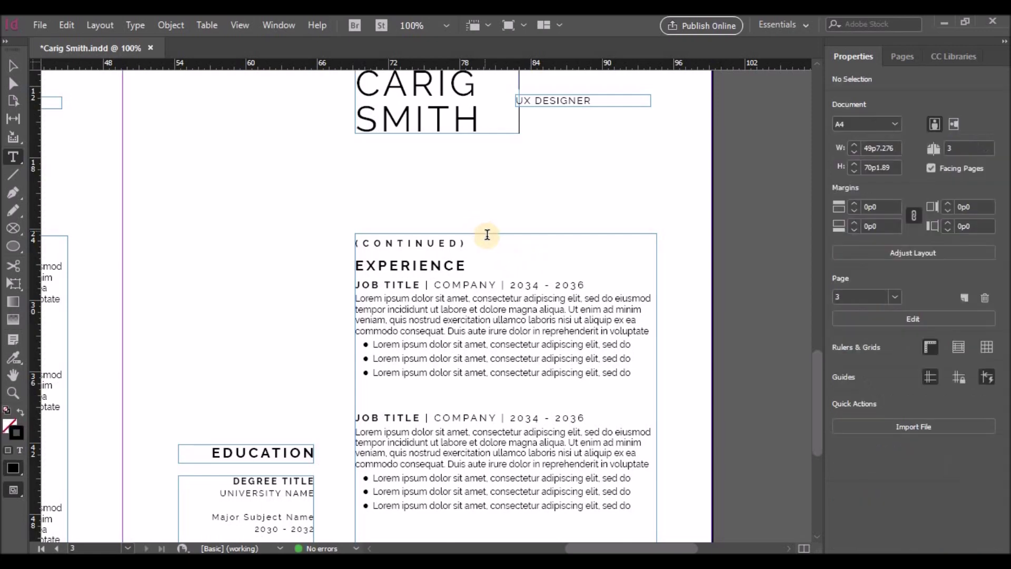
left_click(13, 66)
left_click(506, 233)
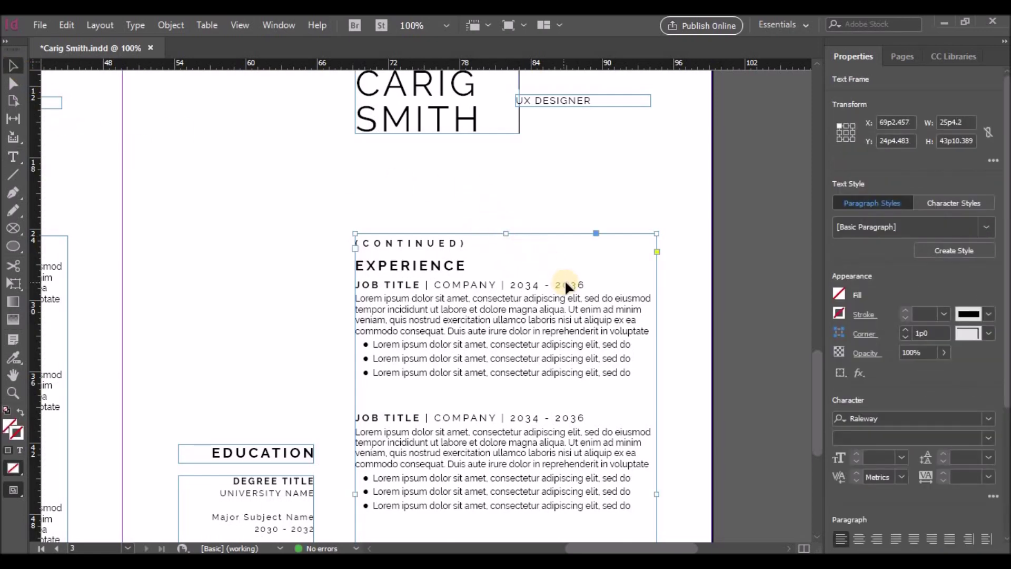
Move the Experience frame and both Education frames up so EDUCATION aligns with (CONTINUED)
key("Up")
key("Up")
key("Up")
key("Up")
key("Up")
key("Up")
key("Up")
key("Up")
key("Up")
key("Up")
key("Up")
key("Up")
key("Up")
key("Up")
key("Up")
key("Up")
key("Up")
key("Up")
key("Up")
key("Up")
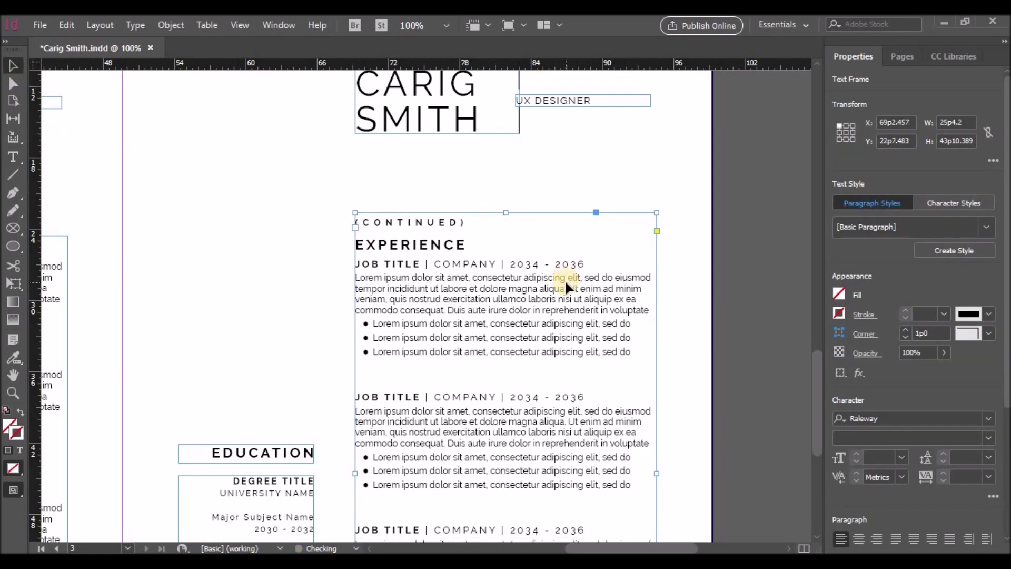
scroll(564, 280, "down", 5)
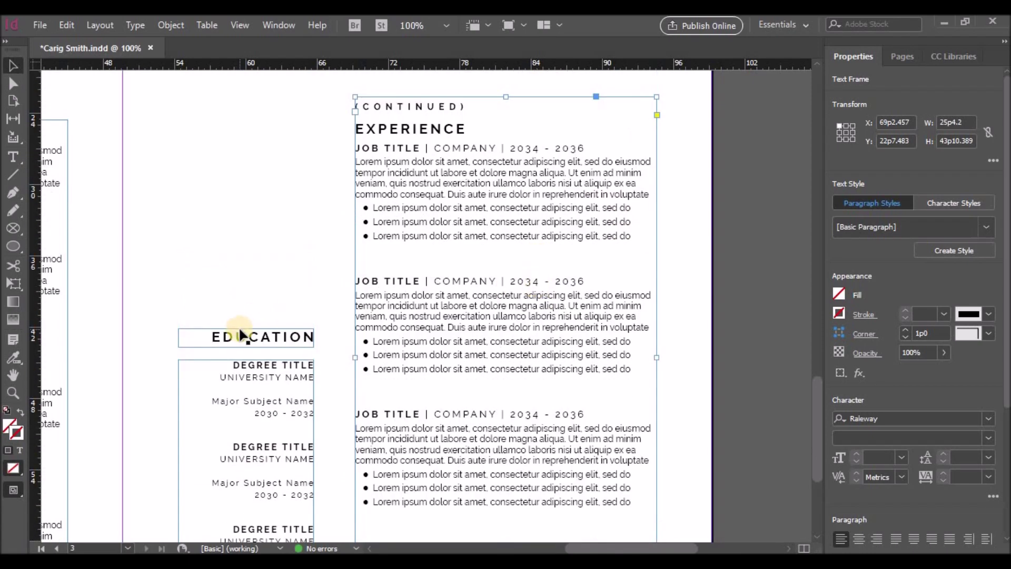
left_click_drag(173, 323, 200, 370)
key("Up")
key("Up")
key("Up")
key("Up")
key("Up")
key("Up")
key("Up")
key("Up")
key("Up")
key("Up")
key("Up")
key("Up")
key("Up")
key("Up")
key("Up")
key("Up")
key("Up")
key("Up")
key("Up")
key("Up")
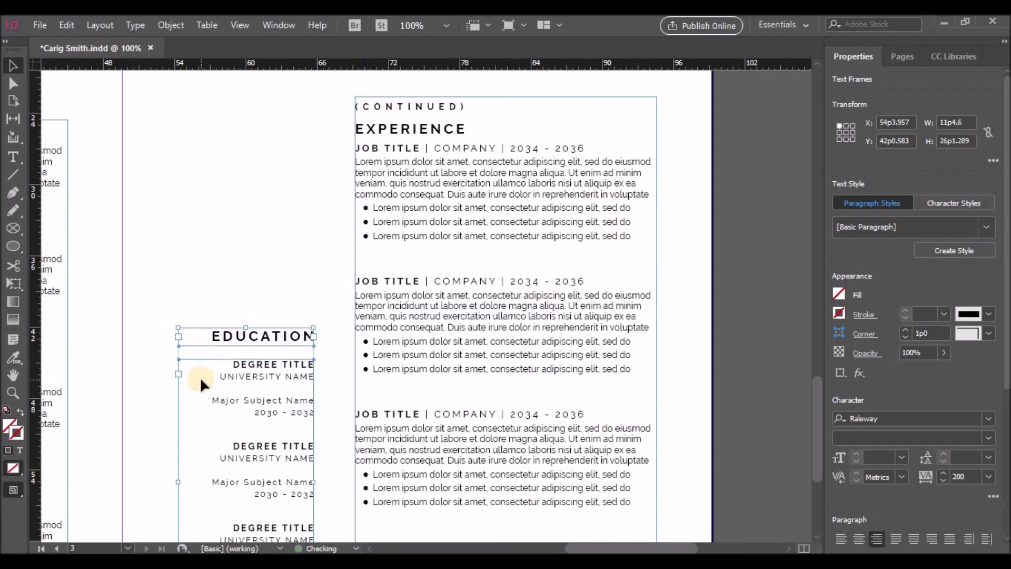
key("shift+Up")
key("shift+Up")
key("shift+Up")
key("shift+Up")
key("shift+Up")
key("shift+Up")
key("shift+Up")
key("shift+Up")
key("shift+Up")
key("shift+Up")
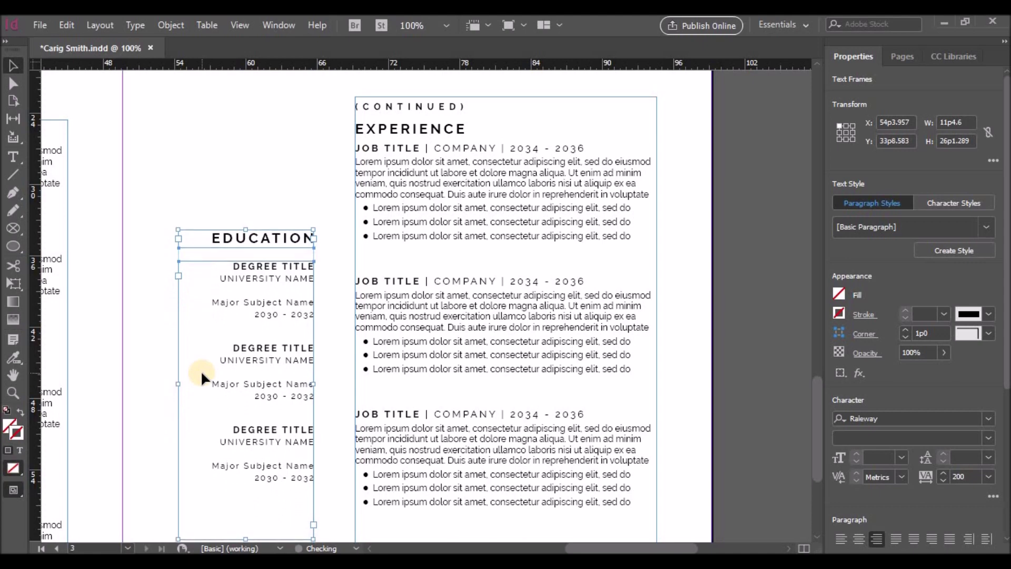
left_click_drag(246, 265, 245, 157)
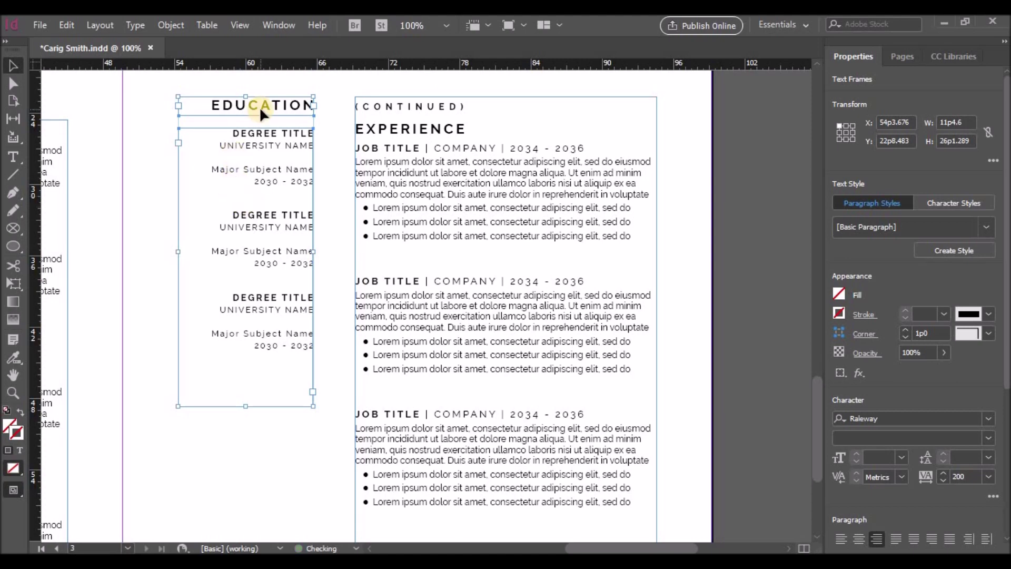
key("Down")
key("Down")
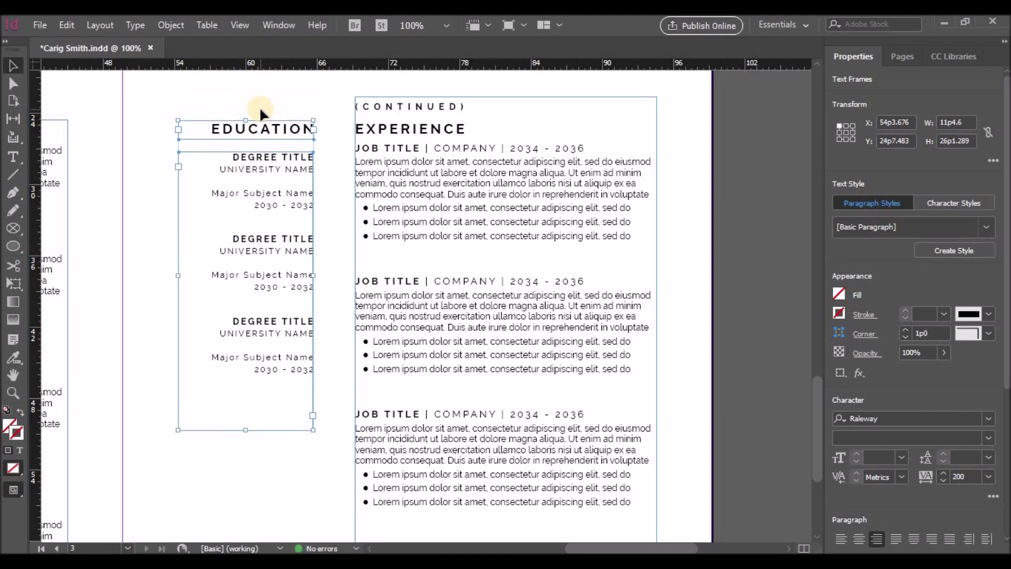
Rename the EDUCATION heading to SKILLS and the first degree title to PROFESSIONAL
double_click(260, 129)
left_click_drag(210, 129, 310, 129)
key("BackSpace")
type("SKILLS")
left_click_drag(240, 157, 310, 154)
type("PROFES")
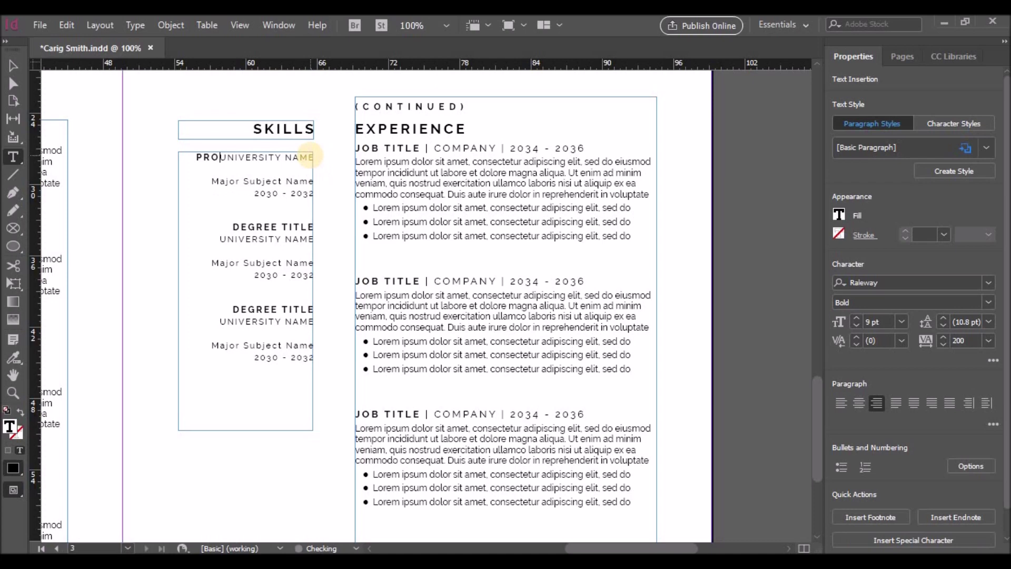
type("SIONAL")
key("Return")
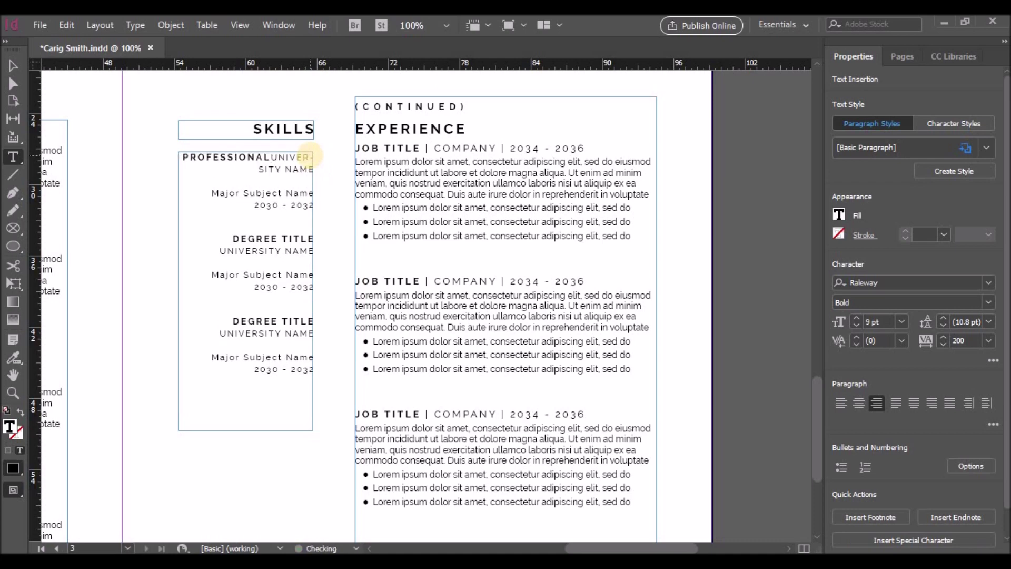
Replace the old degree entries with the skill list, Website Design through TECHNICAL, Adobe Photoshop… Dreamweaver
left_click_drag(219, 169, 339, 372)
key("BackSpace")
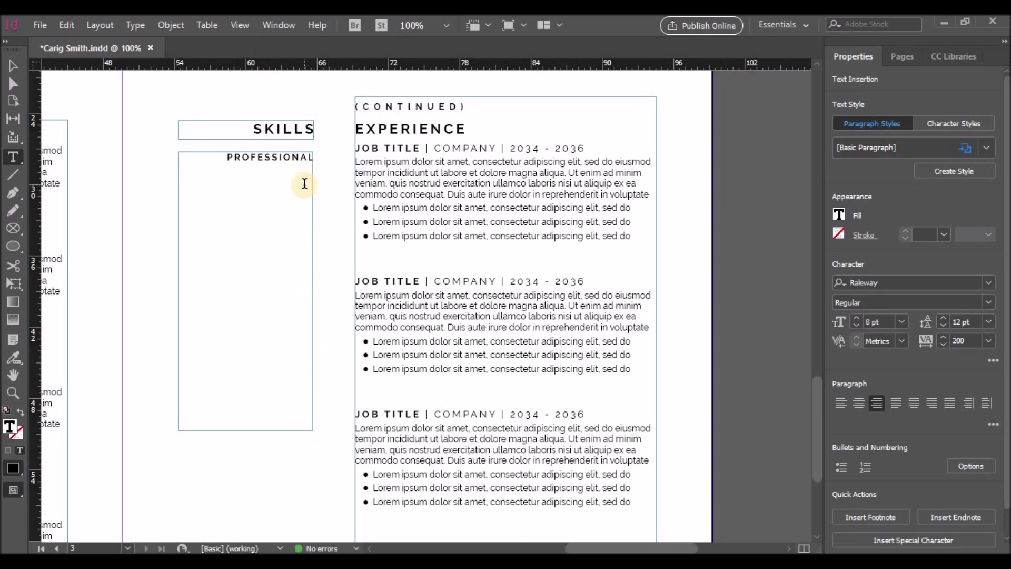
key("BackSpace")
type("site Design ")
type("Product Design")
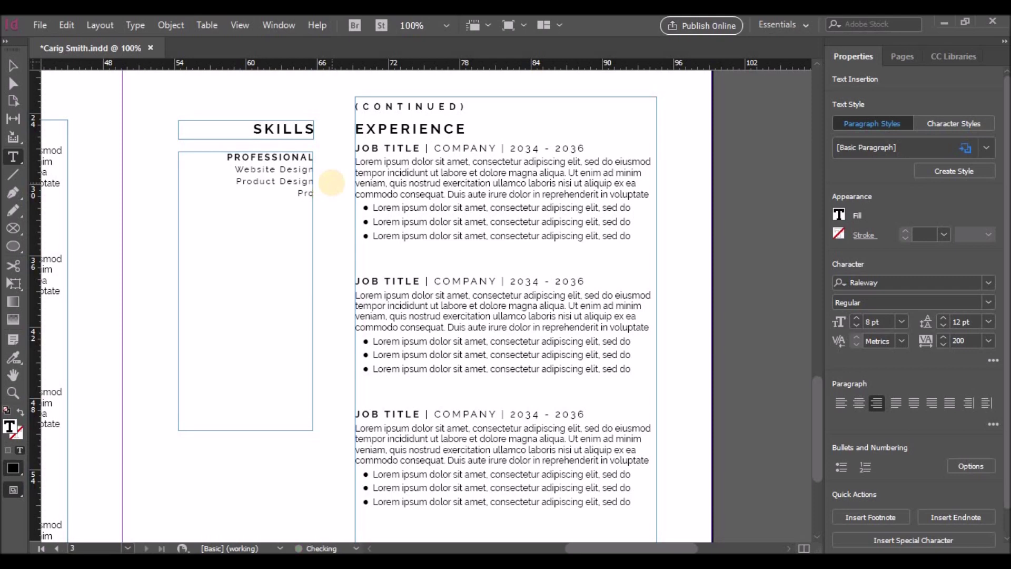
type("typing")
type("Design")
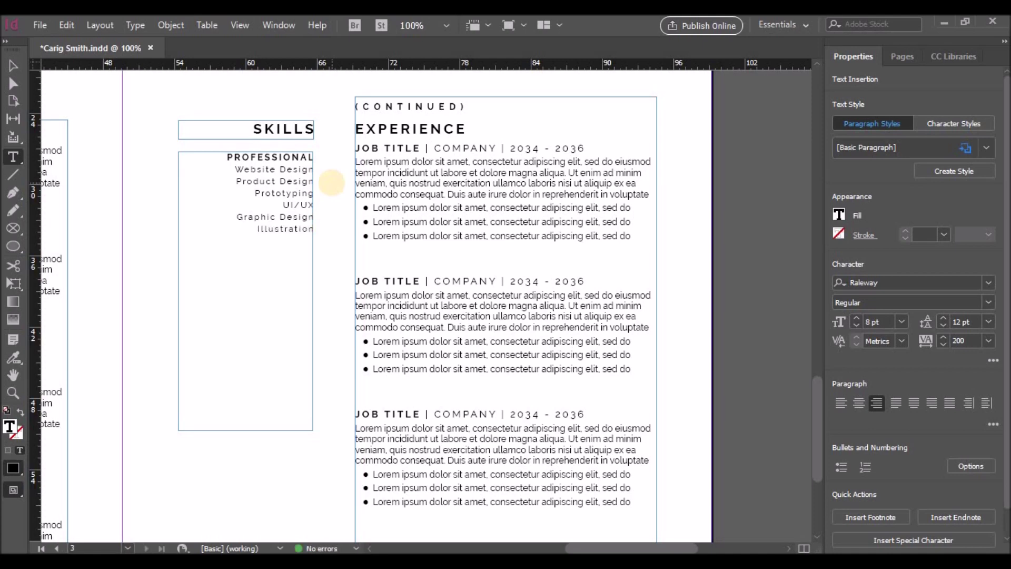
type("ICAL Adobe")
type(" Photoshop ")
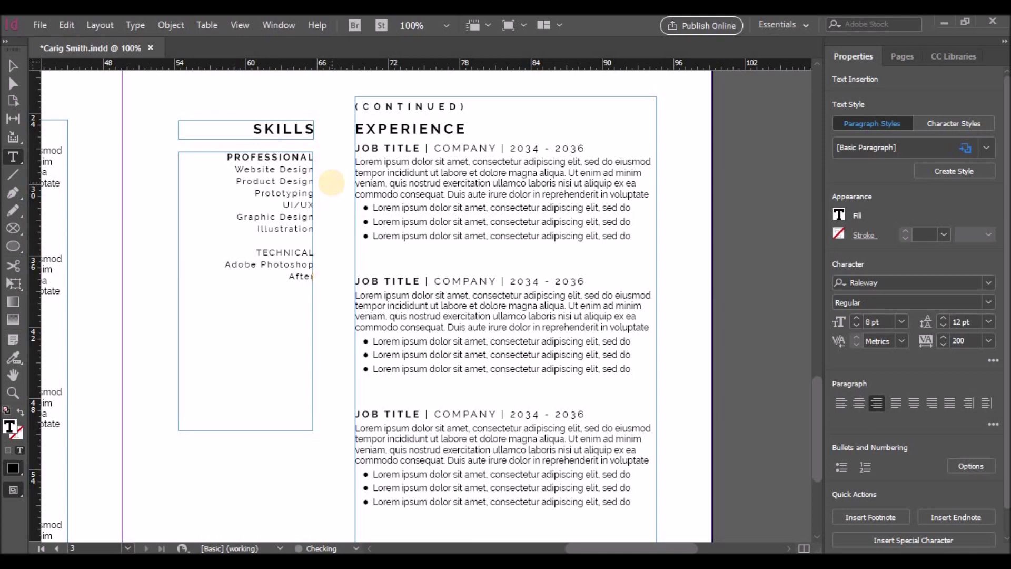
type("After Effects Sketch Adobe")
type(" A")
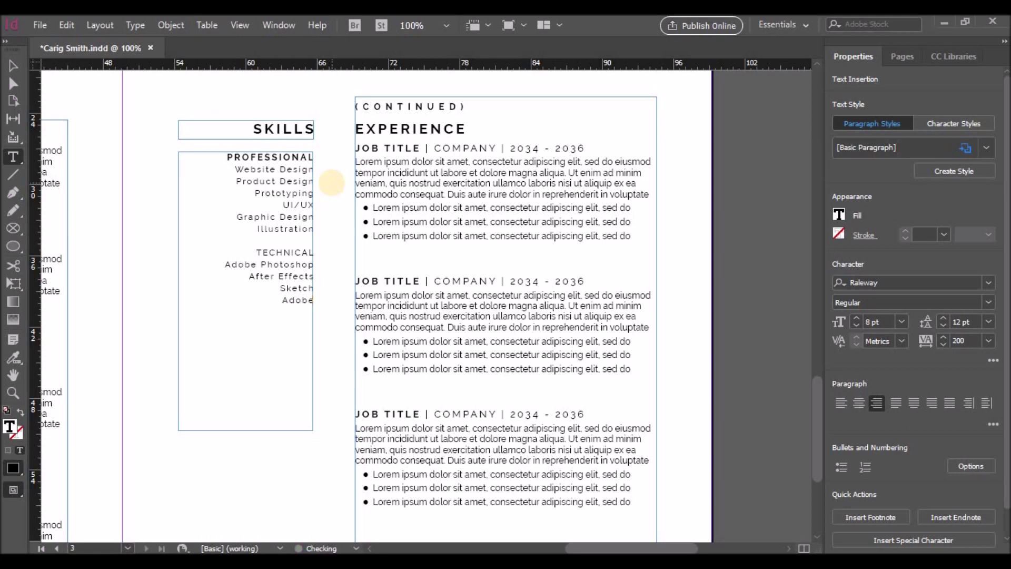
key("BackSpace")
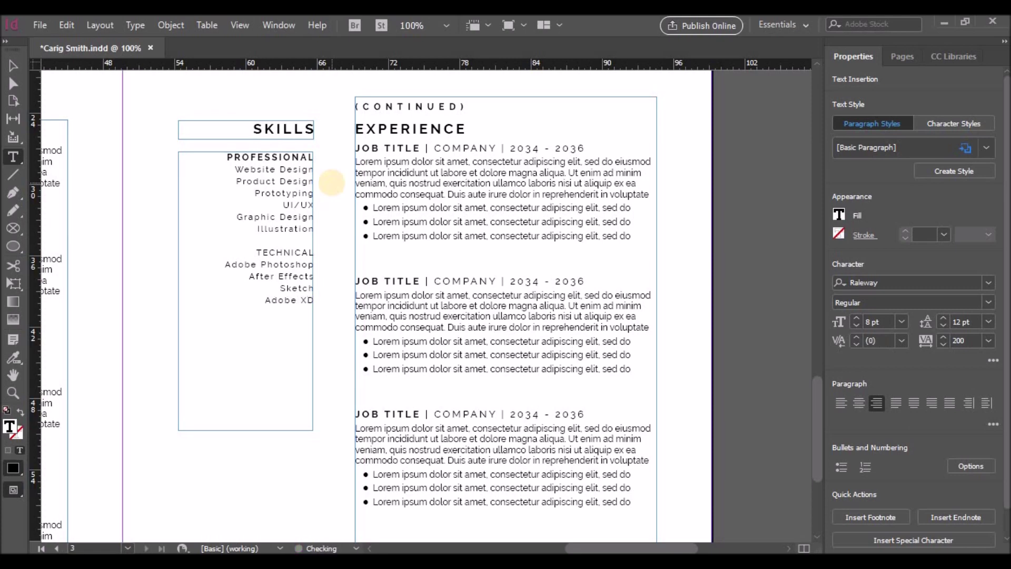
key("Return")
type("Dreamweaver")
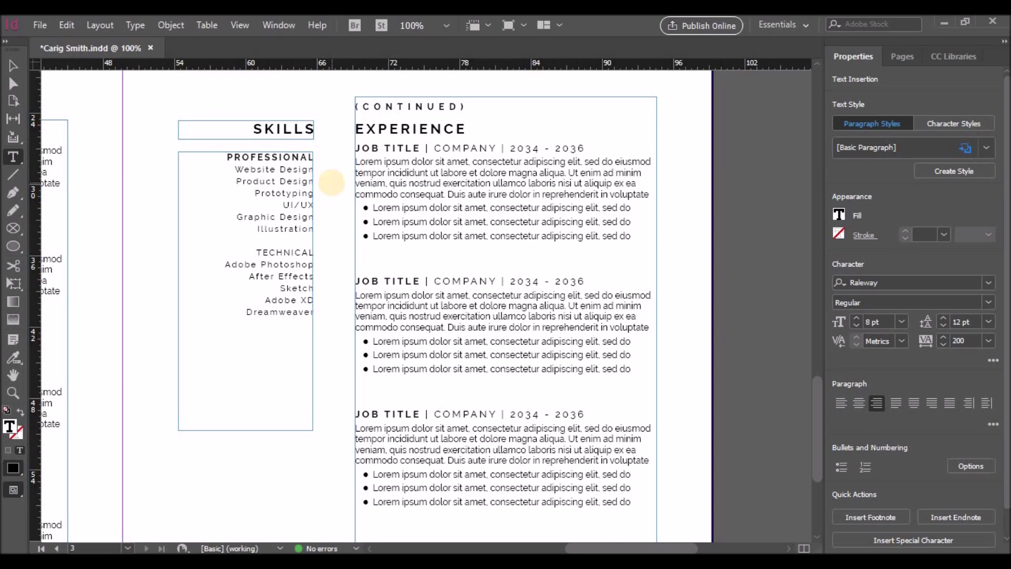
Set PROFESSIONAL to 10 pt and enlarge the skill lines by one point
left_click(317, 156)
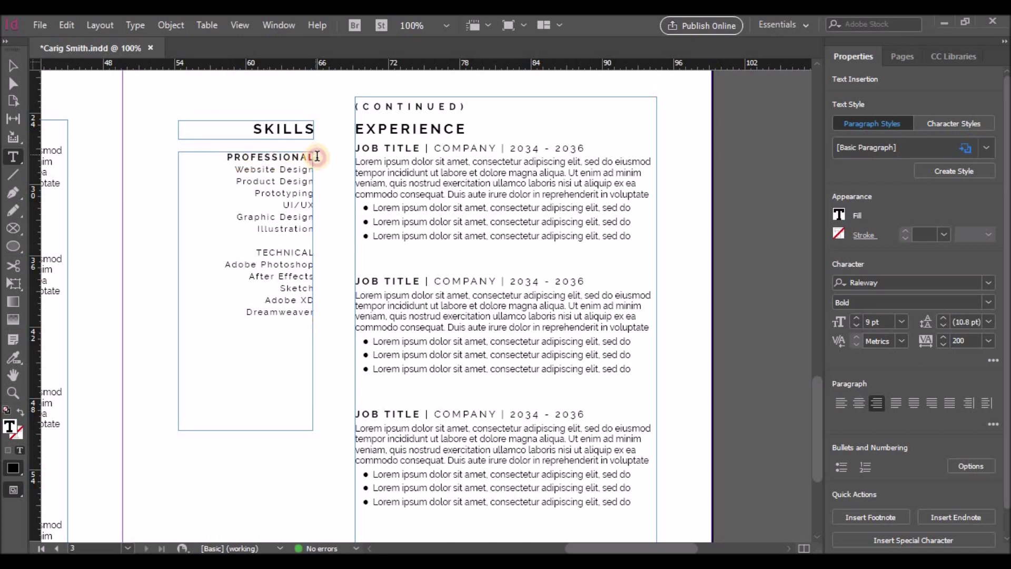
double_click(317, 156)
left_click(902, 322)
left_click(885, 143)
left_click_drag(234, 169, 315, 313)
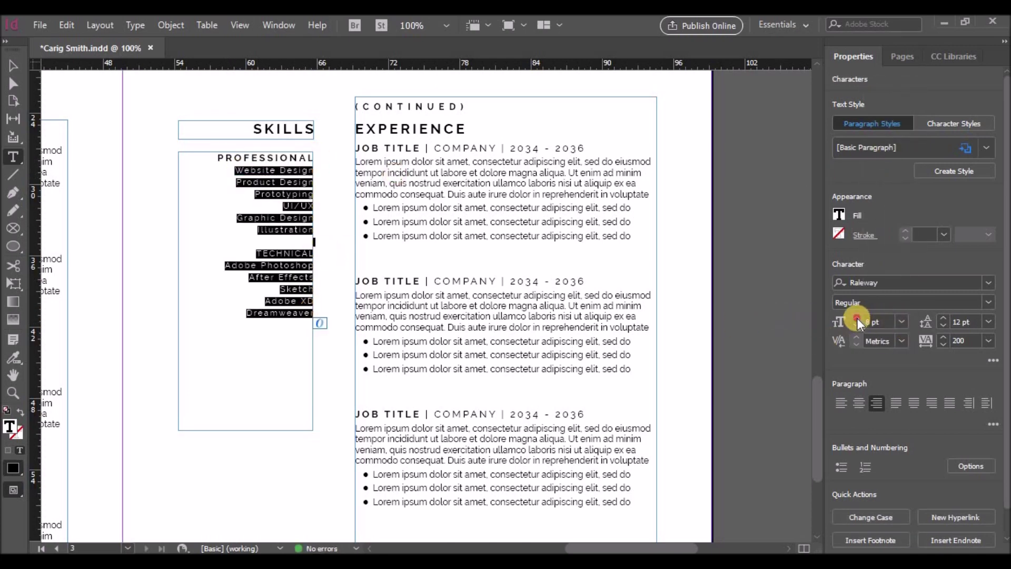
left_click(857, 318)
Set the skills list line spacing to 18 pt
left_click(226, 167)
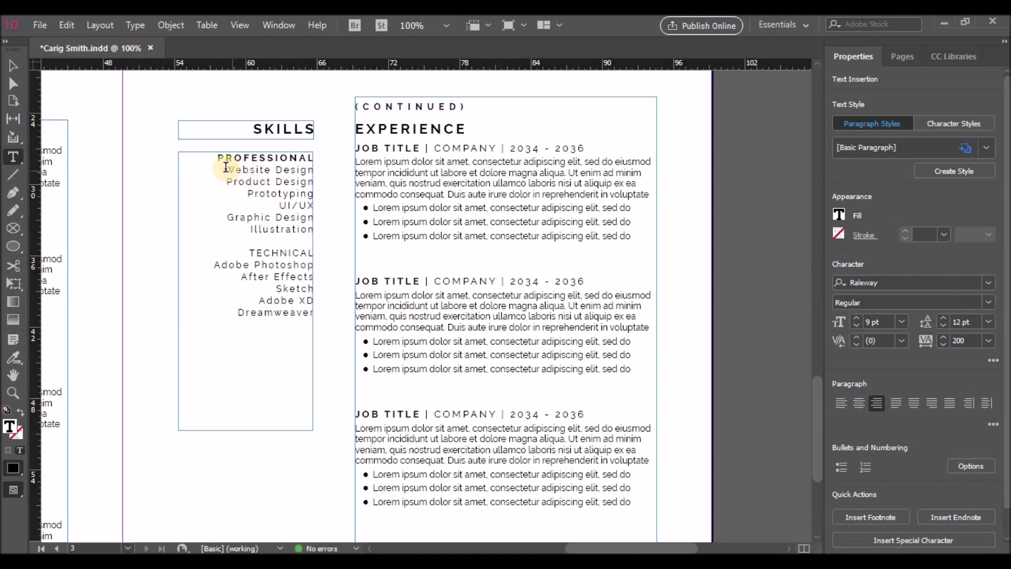
left_click_drag(227, 168, 313, 169)
left_click(988, 322)
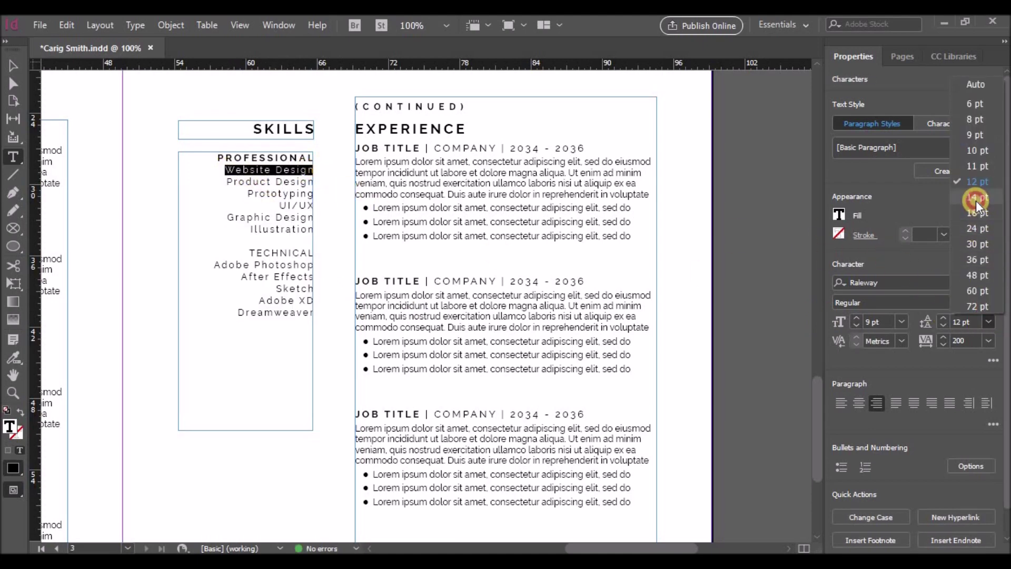
left_click(976, 199)
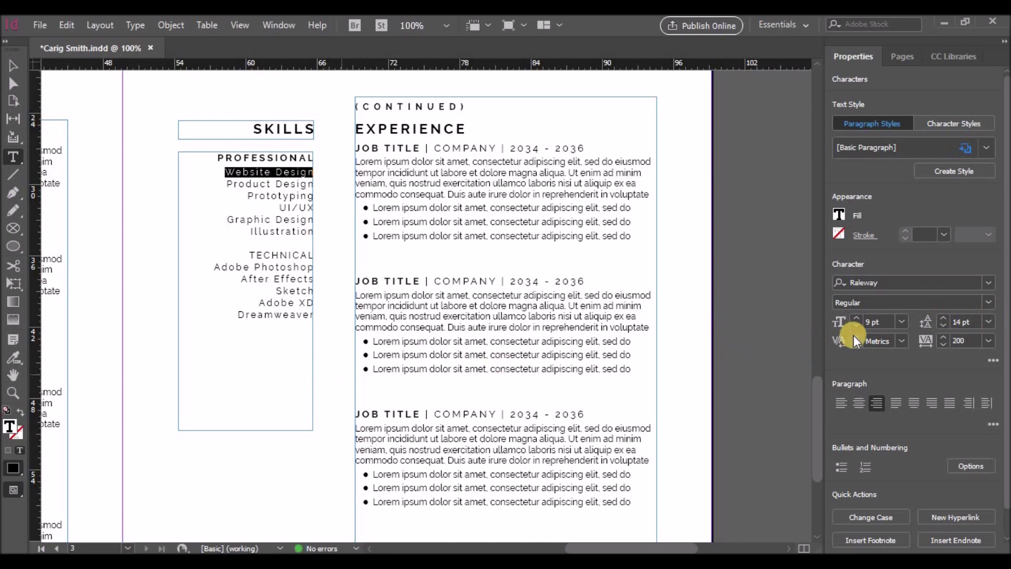
left_click(988, 322)
left_click(975, 214)
left_click(267, 341)
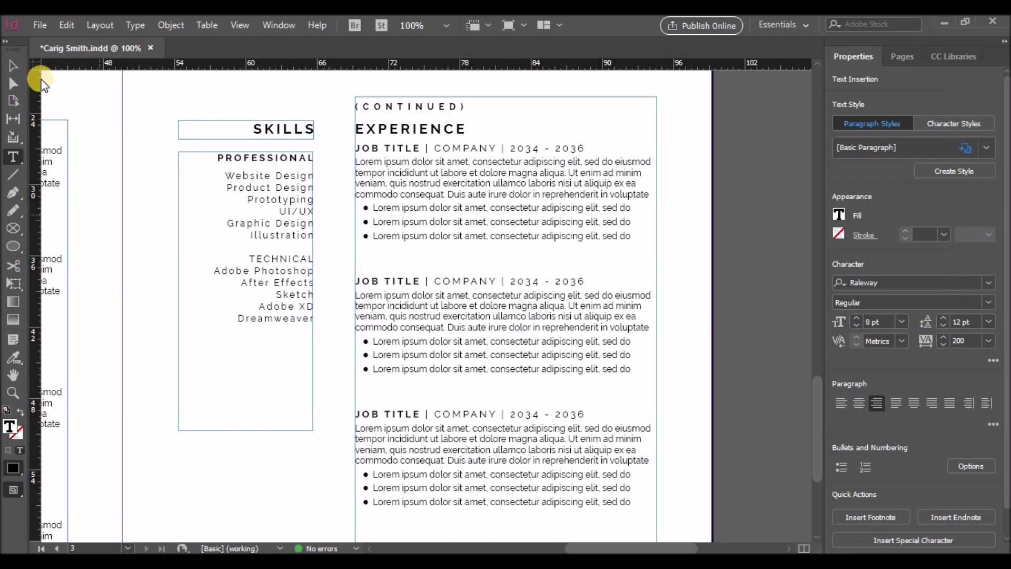
Pull the skills frame's bottom edge up to fit the list, then enter the Experience frame's text
key("Escape")
left_click_drag(249, 375, 255, 350)
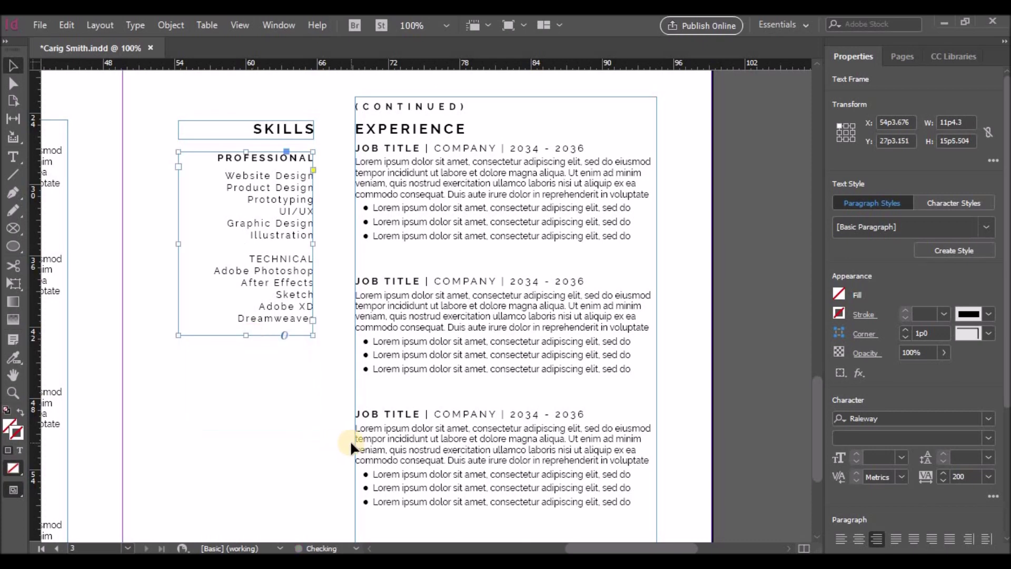
scroll(350, 440, "down", 1)
left_click_drag(567, 548, 466, 550)
left_click(479, 266)
double_click(468, 250)
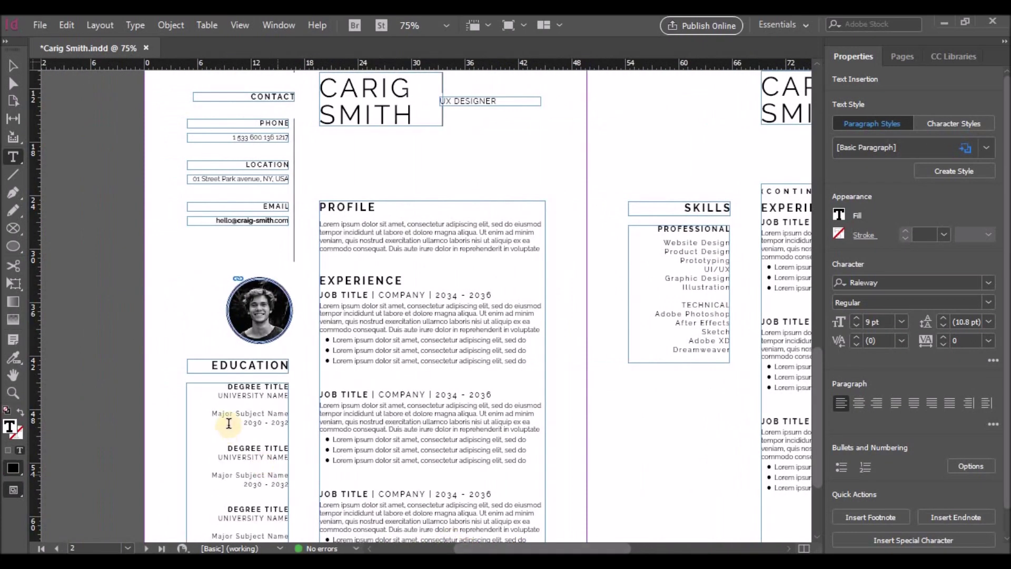
Enlarge the three DEGREE TITLE headings on page 2 to 10 pt
left_click(246, 135)
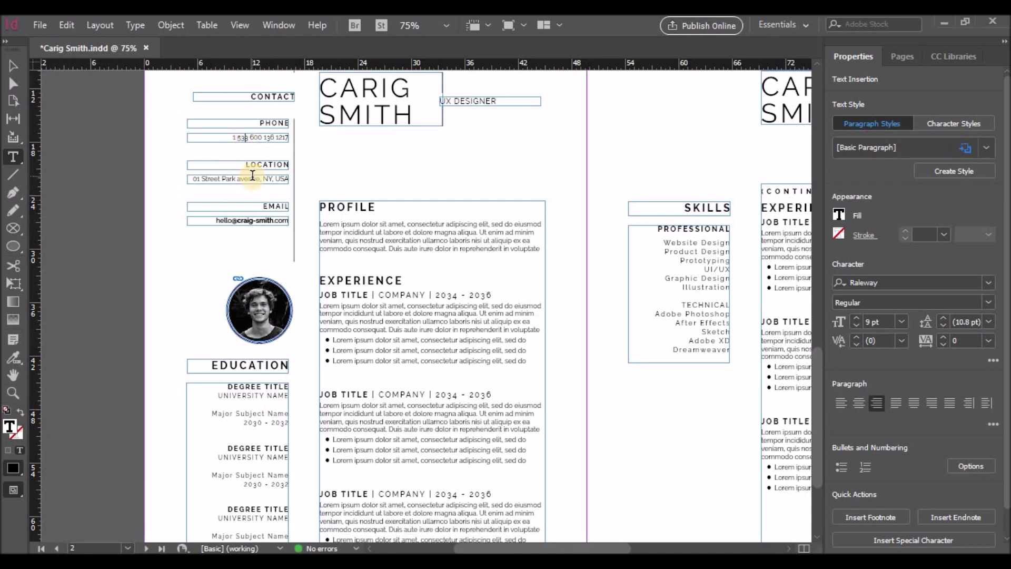
scroll(258, 280, "down", 3)
left_click_drag(226, 271, 289, 271)
left_click(856, 318)
left_click_drag(228, 333, 300, 336)
left_click(856, 318)
left_click_drag(227, 395, 289, 395)
left_click(857, 318)
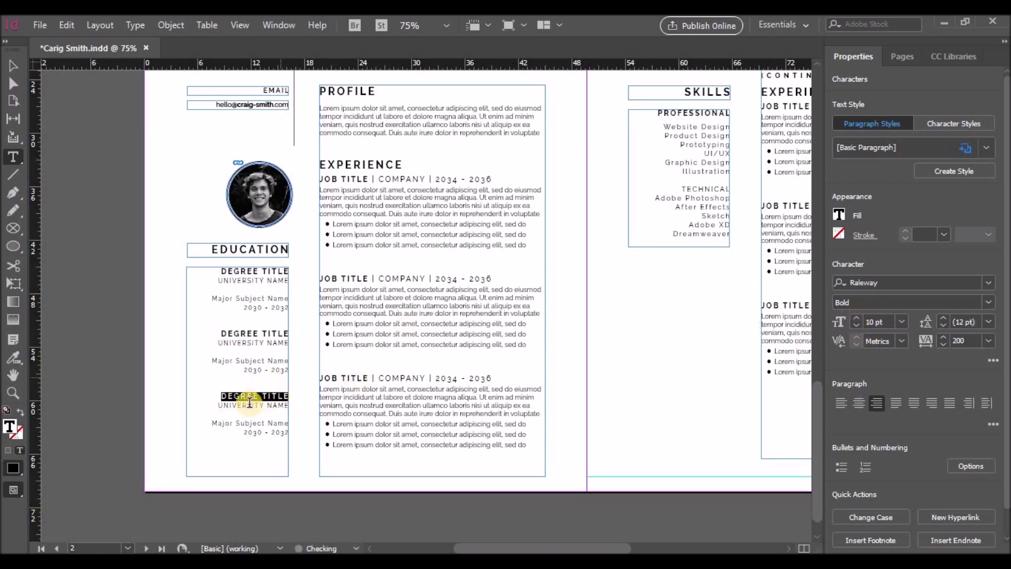
Enlarge each education entry's university, subject and year lines to 9 pt
left_click_drag(218, 280, 290, 311)
left_click(857, 318)
left_click_drag(218, 343, 288, 369)
left_click(857, 318)
left_click_drag(218, 405, 289, 436)
left_click(857, 318)
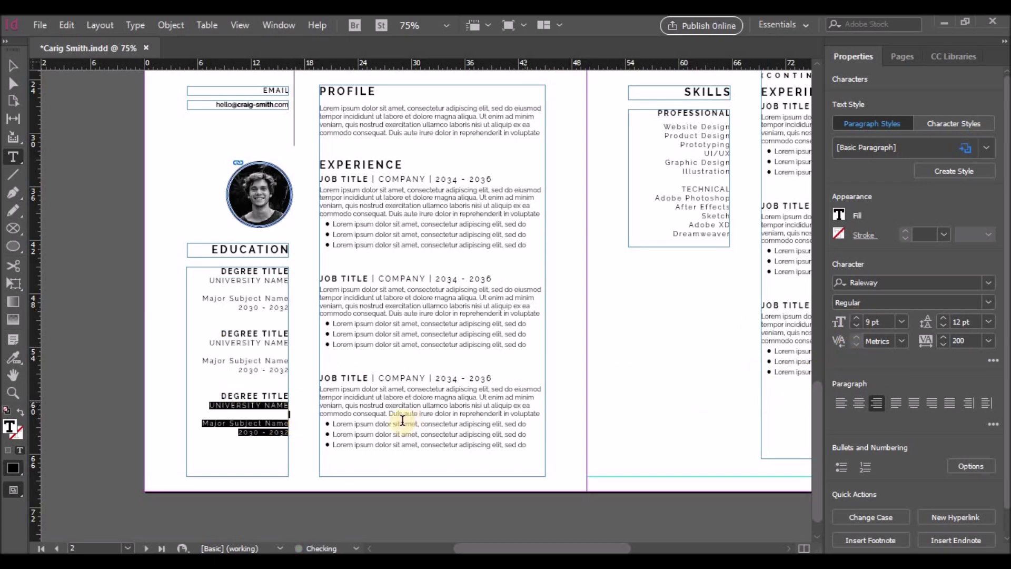
On page 1, enlarge UX DESIGNER and the MM / DD / YEAR date line to 9 pt
scroll(633, 384, "up", 10)
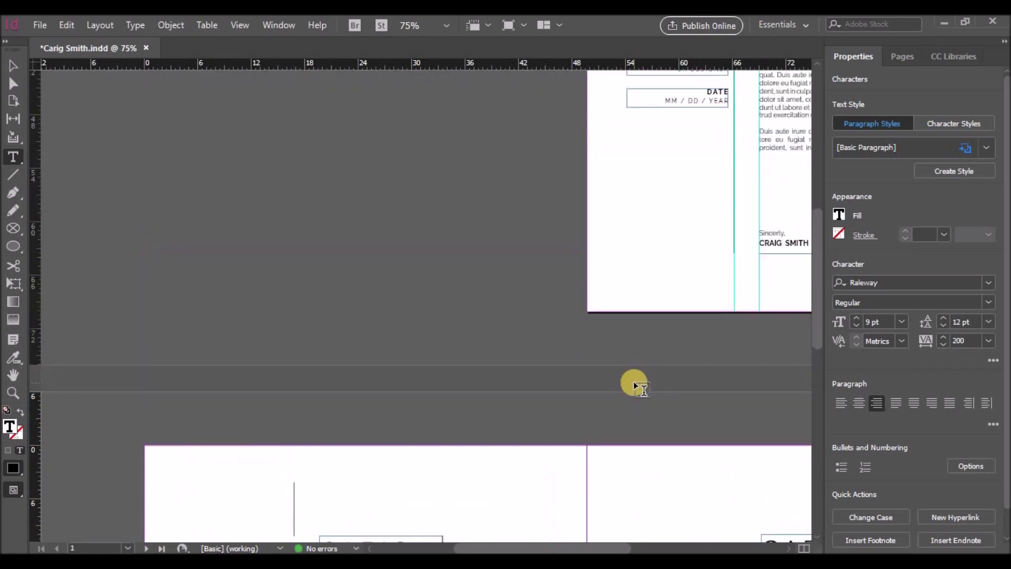
scroll(634, 387, "up", 5)
left_click_drag(668, 261, 733, 263)
left_click(857, 318)
triple_click(692, 293)
left_click(858, 318)
left_click_drag(704, 286, 763, 291)
Enlarge the sender's name and title lines by a point and FROM to 10 pt
left_click_drag(670, 251, 729, 263)
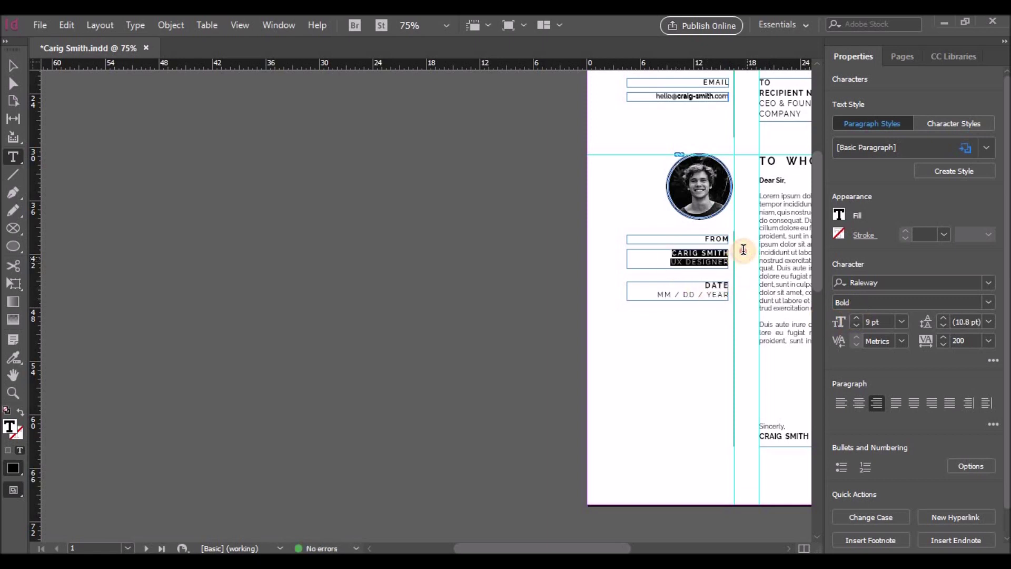
left_click(856, 318)
left_click(711, 238)
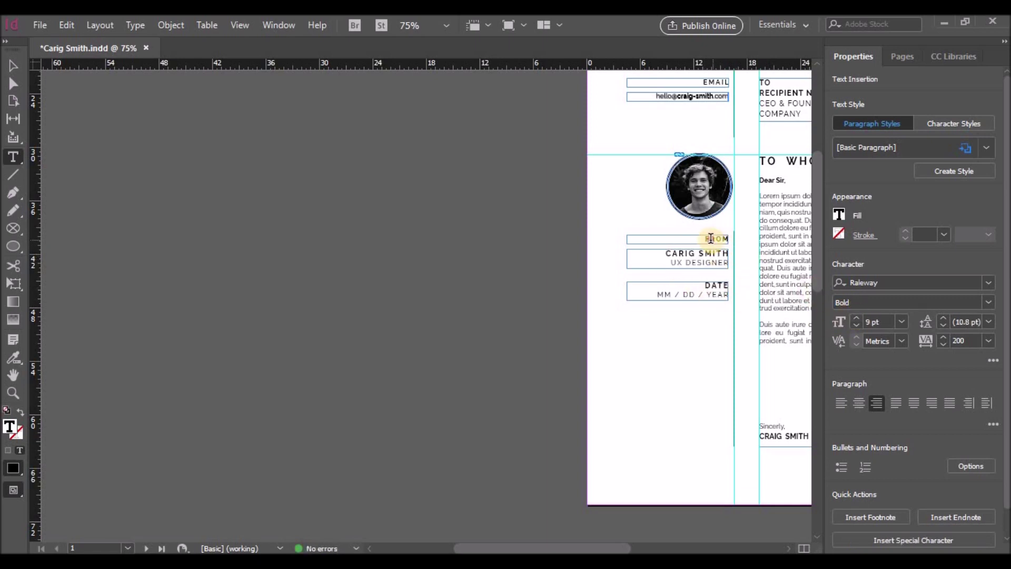
double_click(711, 238)
left_click(857, 318)
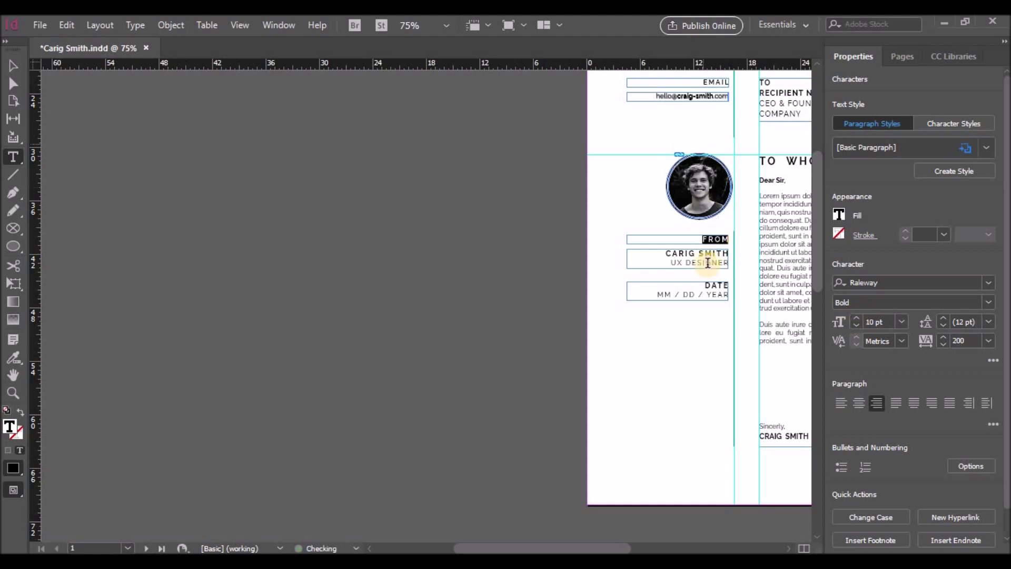
left_click(694, 350)
scroll(694, 351, "down", 8)
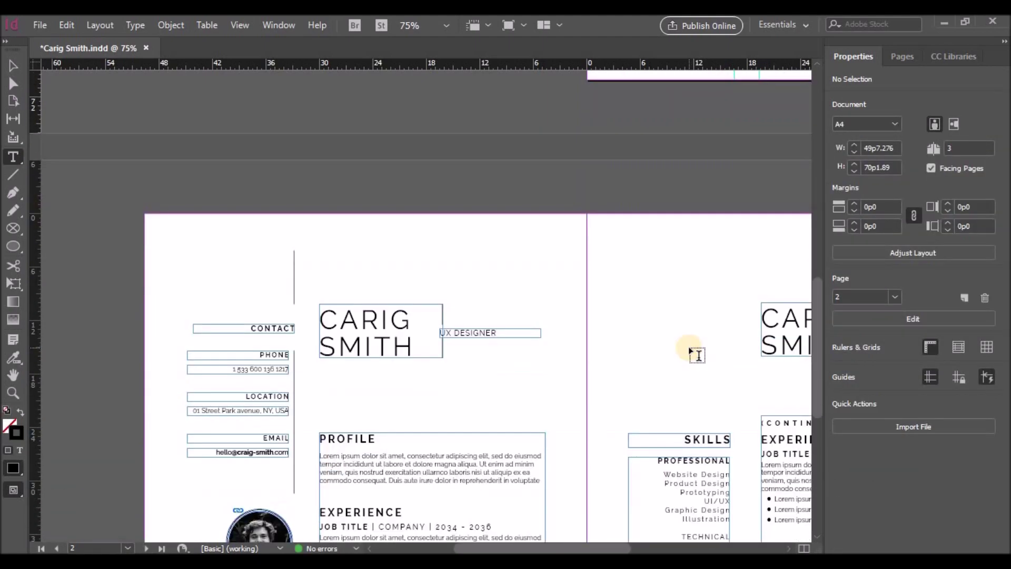
scroll(697, 354, "down", 6)
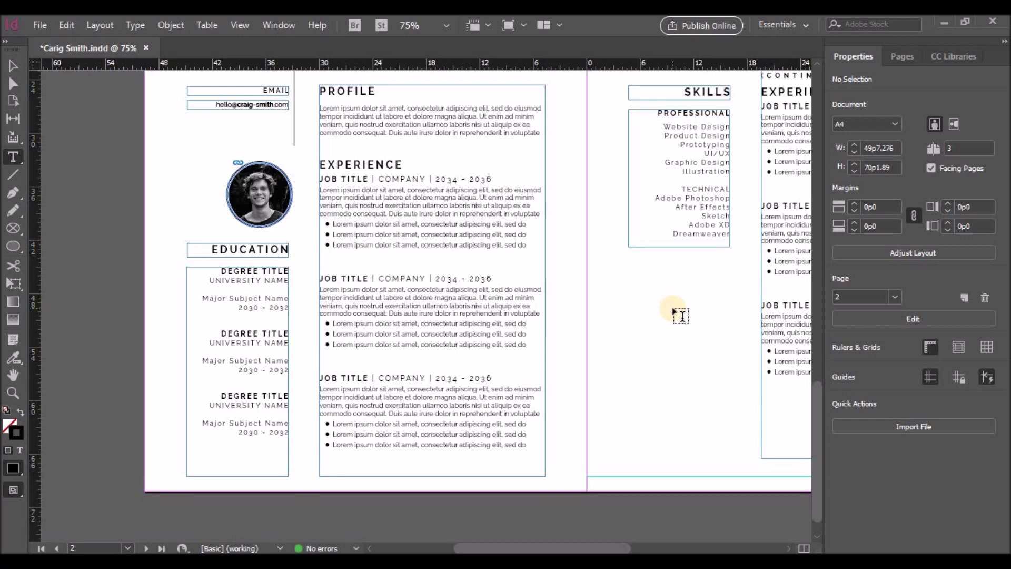
Duplicate the Skills heading and list frames below the original
left_click_drag(595, 547, 649, 548)
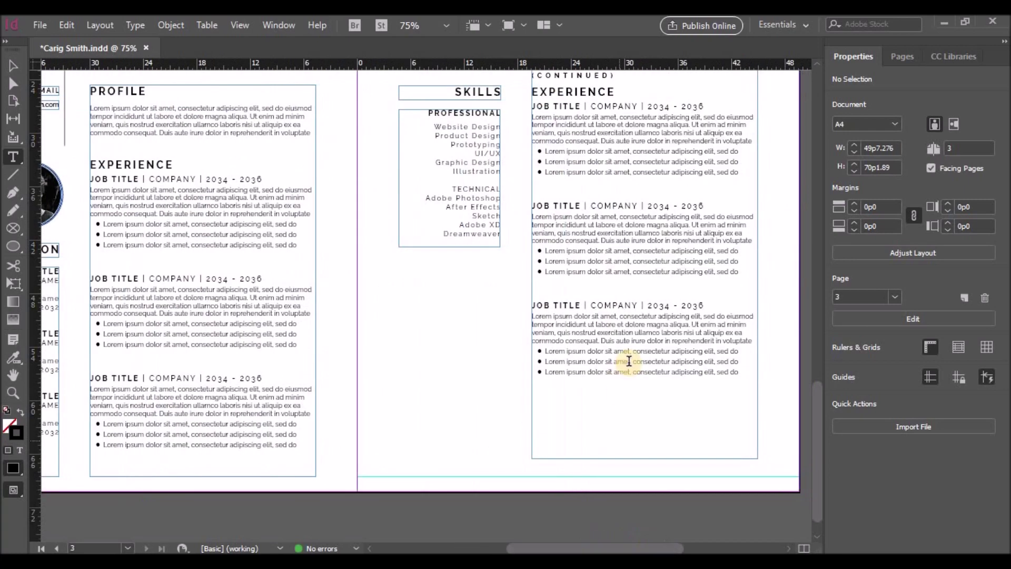
scroll(285, 162, "up", 1)
key("v")
left_click(457, 207)
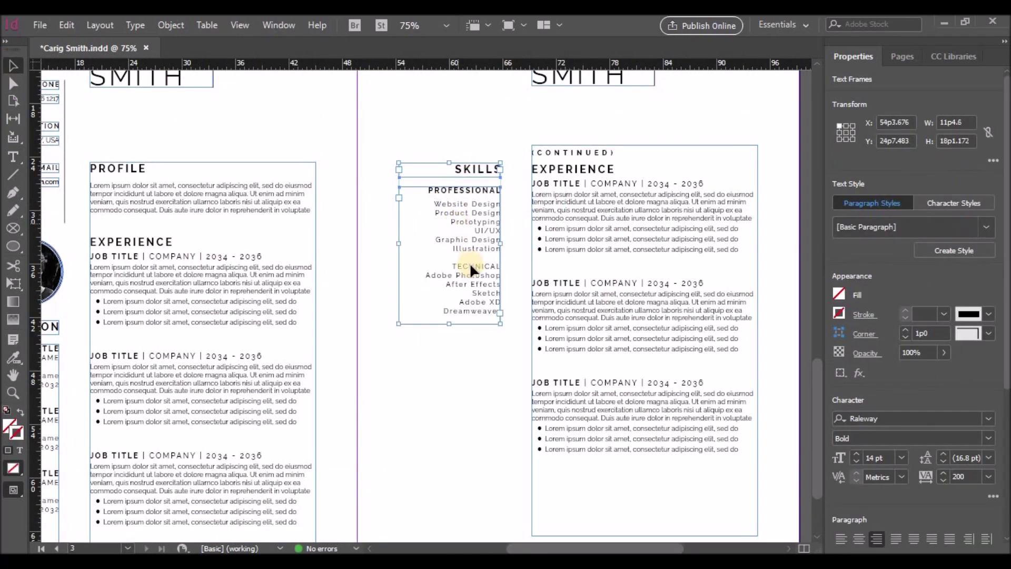
left_click_drag(471, 272, 473, 479)
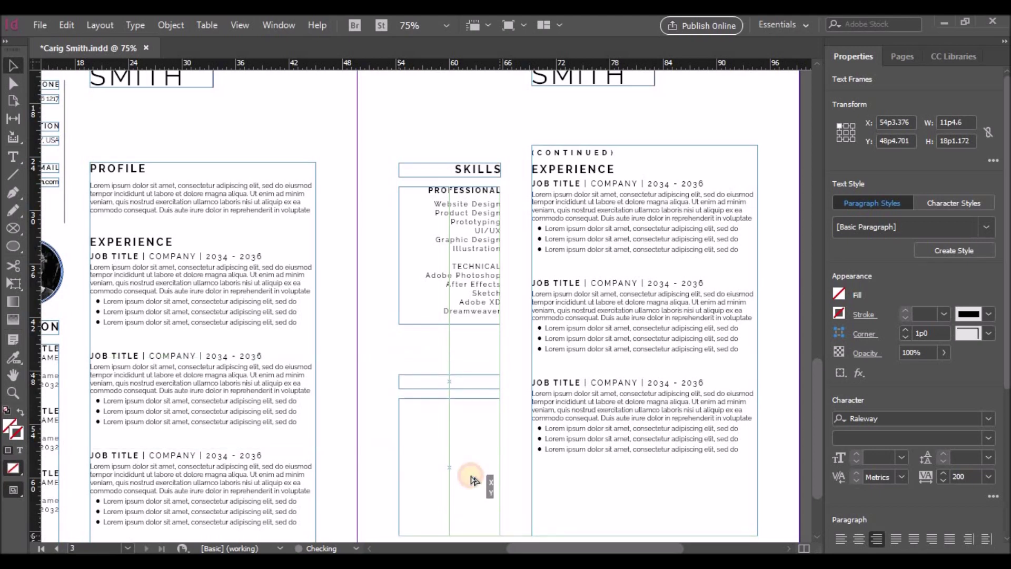
left_click_drag(472, 479, 472, 478)
Delete the last job entry in the Experience frame and its leftover empty bullet
double_click(582, 343)
left_click_drag(745, 347, 549, 296)
key("ctrl+End")
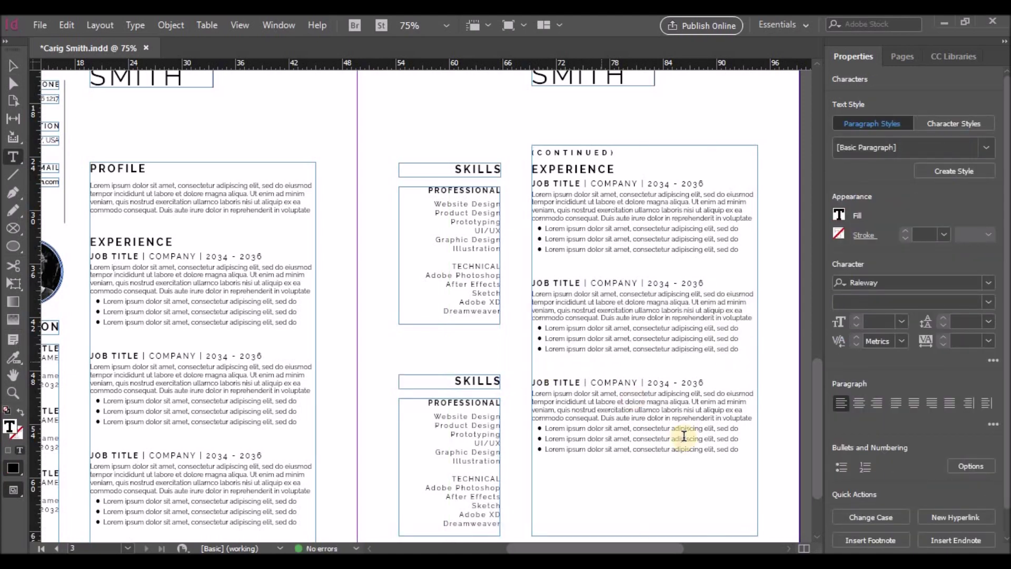
left_click(525, 383, "shift")
key("BackSpace")
left_click(844, 466)
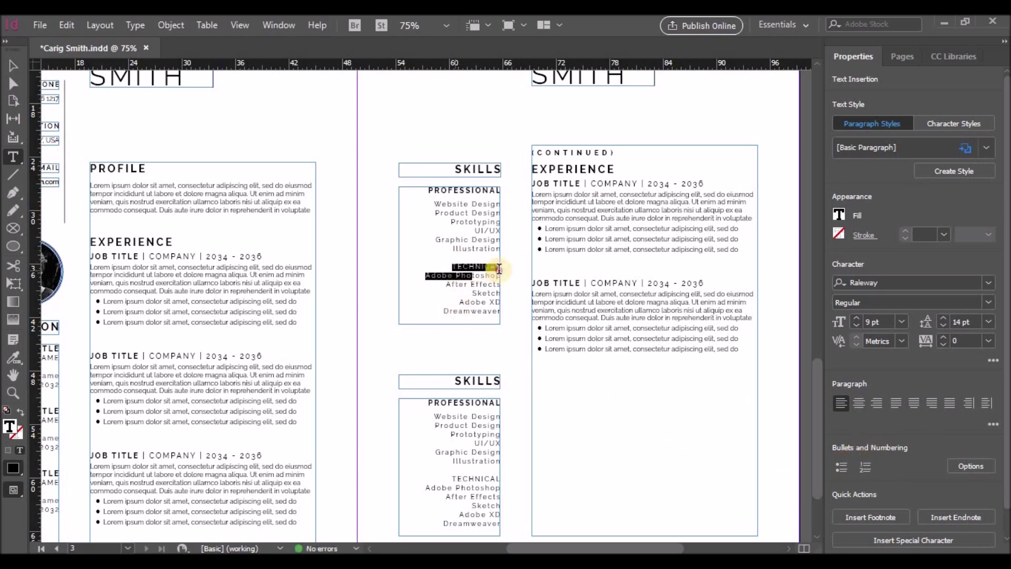
Make TECHNICAL Bold 10 pt, give its list 18 pt leading, and lengthen the Skills frame
left_click_drag(451, 267, 498, 267)
left_click(855, 317)
left_click(987, 303)
left_click(867, 212)
mouse_move(426, 274)
left_mouse_down()
mouse_move(519, 303)
mouse_move(518, 275)
left_mouse_up()
left_click(988, 322)
left_click(977, 219)
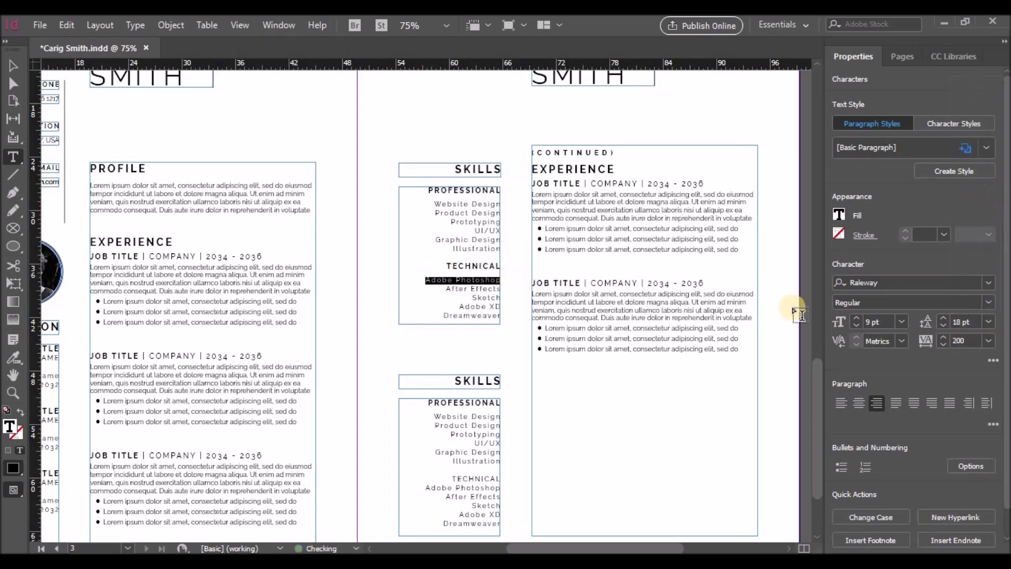
left_click(13, 65)
left_click_drag(450, 324, 462, 357)
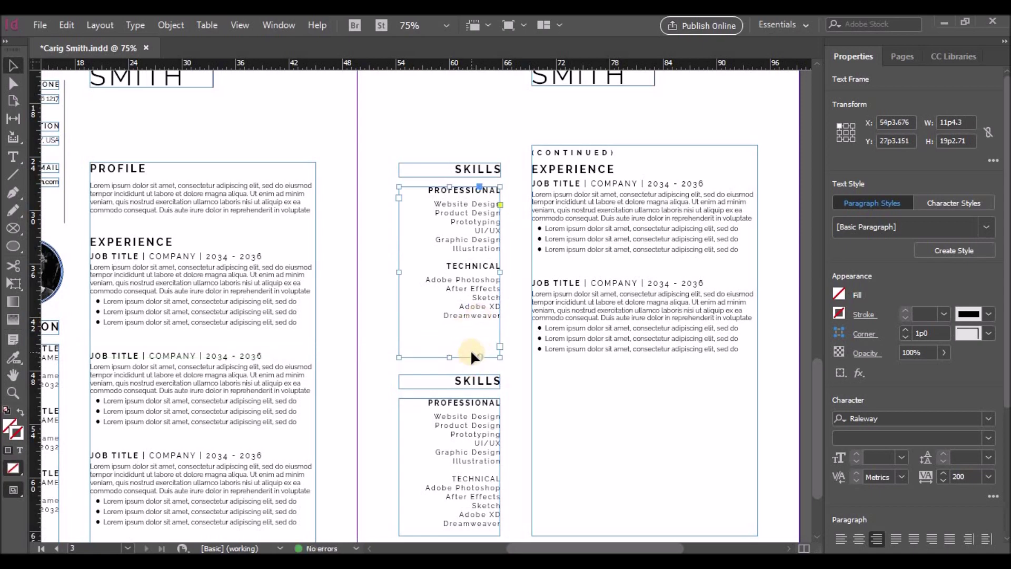
Rename the duplicated SKILLS heading to AWARDS
double_click(499, 381)
double_click(499, 380)
type("A")
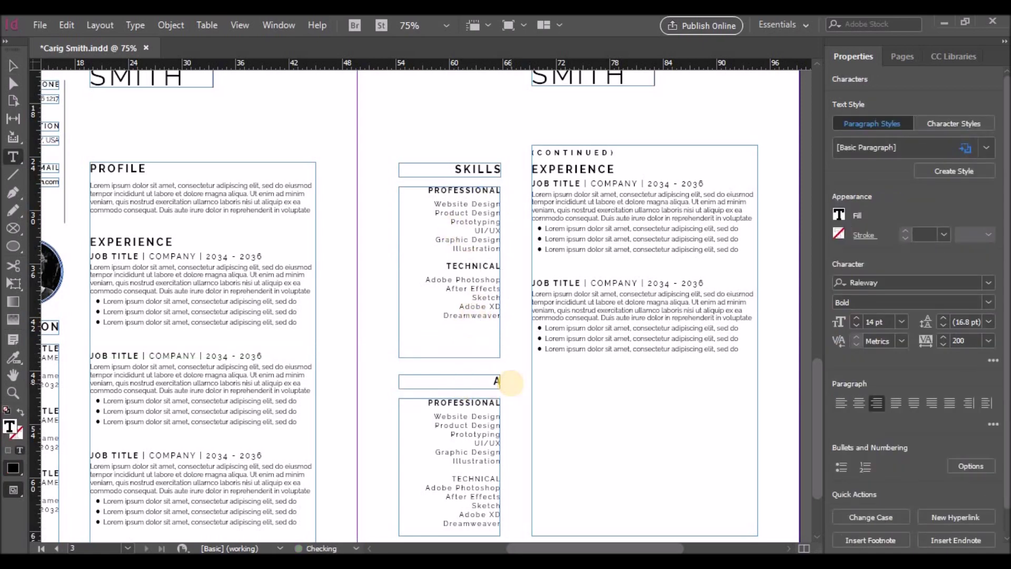
type("WARDS")
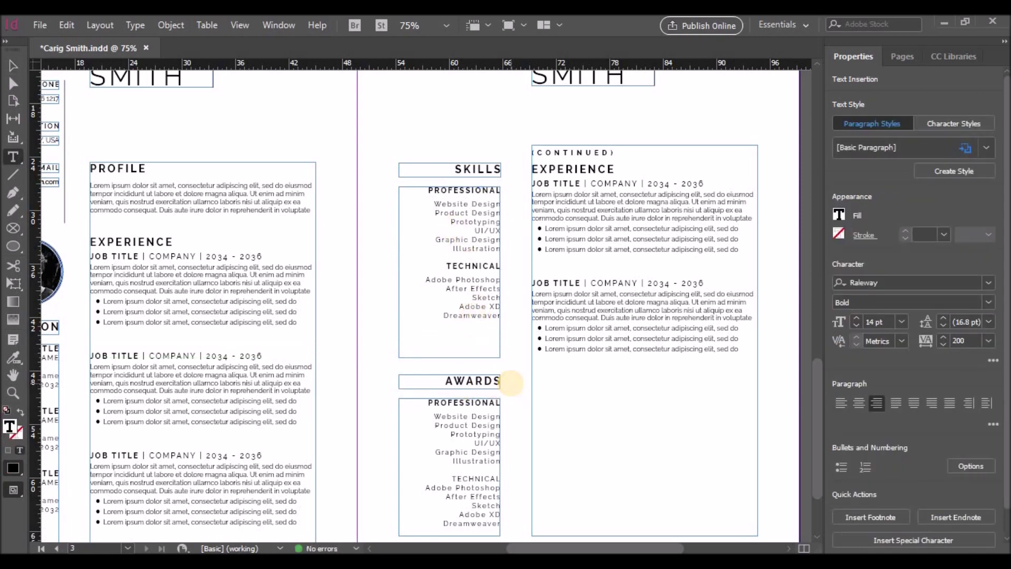
key("ctrl+equal")
key("ctrl+equal")
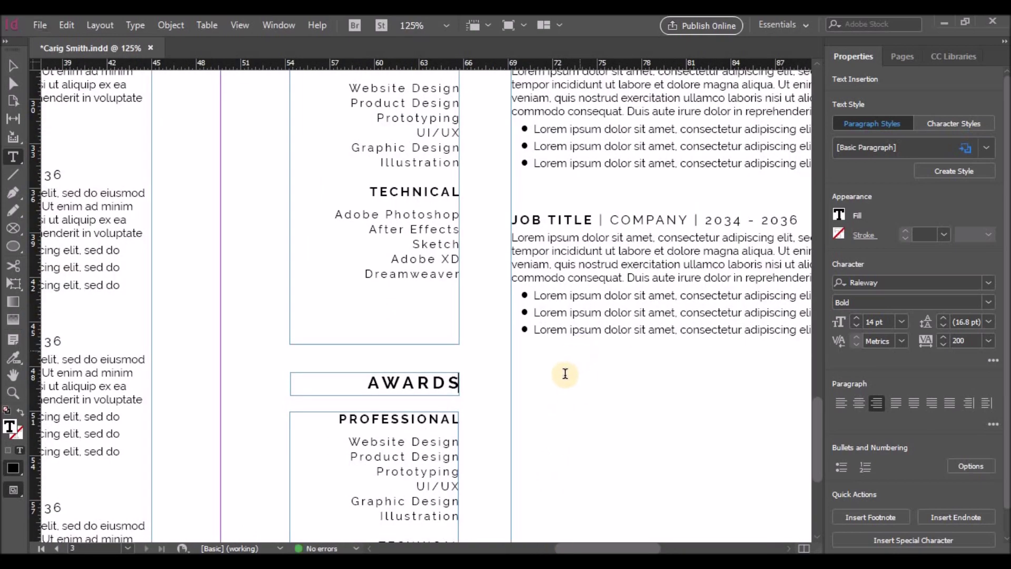
left_click_drag(565, 378, 521, 204)
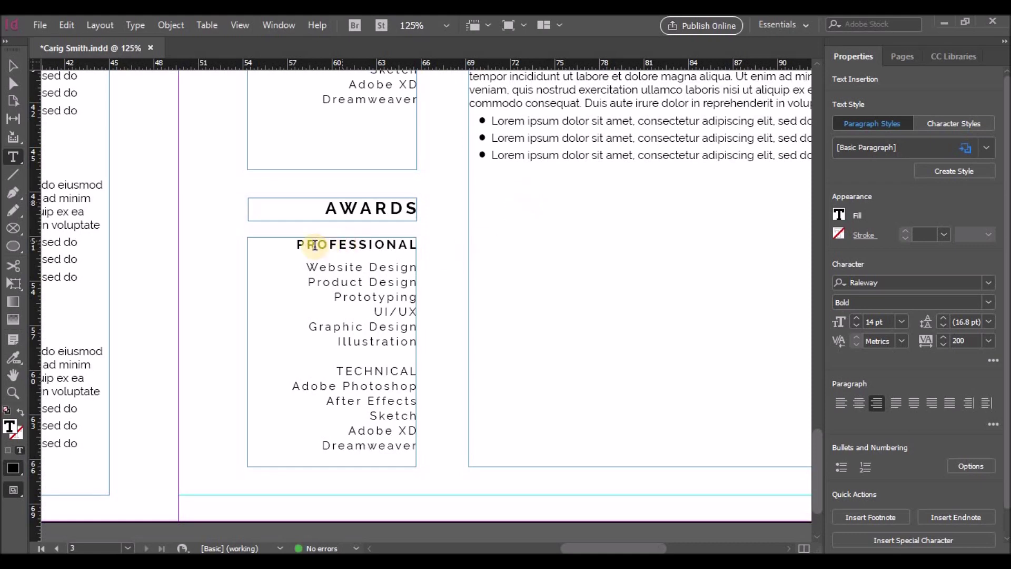
Replace the copied skills with DESIGNER AWARD and a 9 pt 'Year 2034 | Winner' line
triple_click(422, 238)
type("DESIGNER")
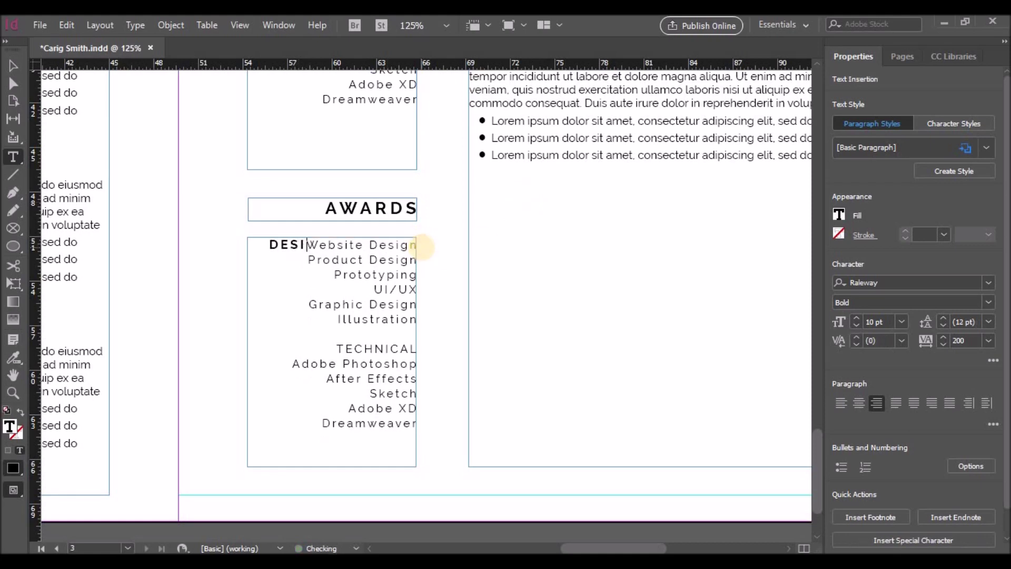
type(" AWARD")
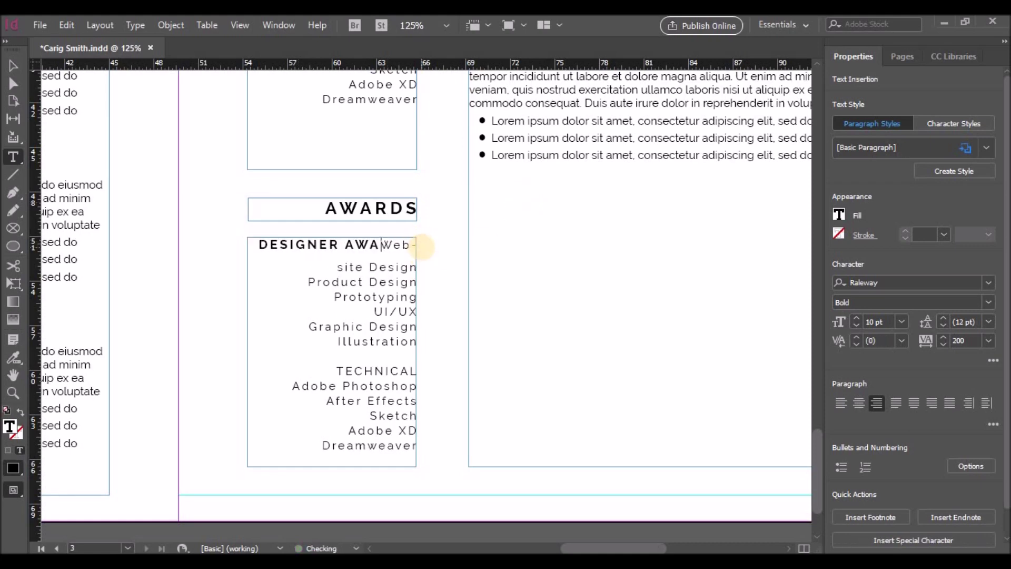
key("Delete")
key("Delete")
key("Delete")
key("Delete")
key("Delete")
key("Delete")
key("Delete")
key("Delete")
key("Delete")
key("Delete")
key("Delete")
key("Delete")
key("Delete")
key("Delete")
key("Delete")
key("Delete")
key("Delete")
key("Delete")
key("Delete")
key("Delete")
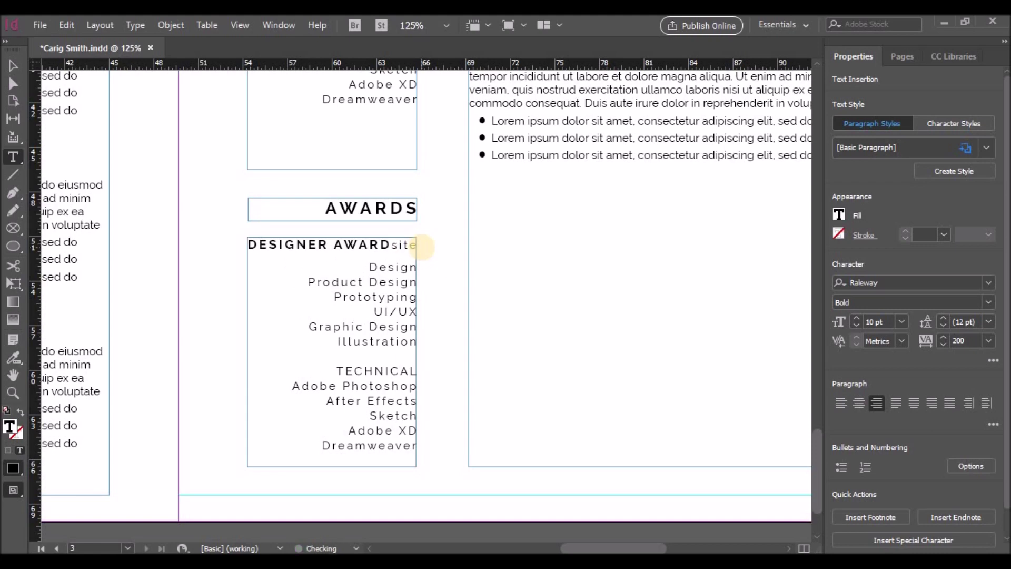
key("Delete")
key("Delete")
key("Delete")
key("Delete")
key("Delete")
key("Delete")
key("Delete")
key("Delete")
key("Delete")
key("Delete")
key("Delete")
key("Delete")
key("Delete")
key("Delete")
key("Delete")
key("Delete")
key("Delete")
key("Delete")
key("Delete")
key("Delete")
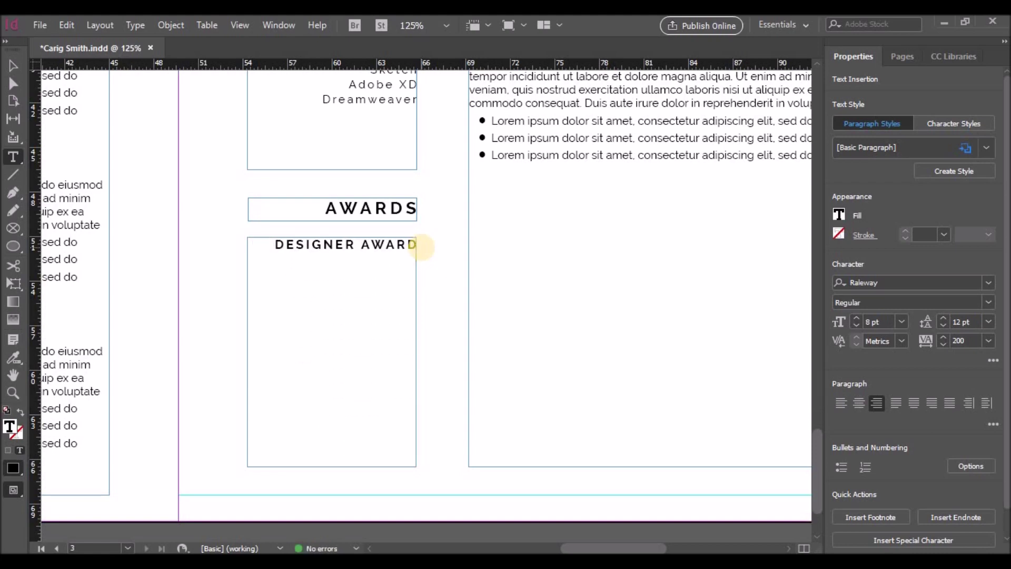
scroll(422, 246, "down", 3)
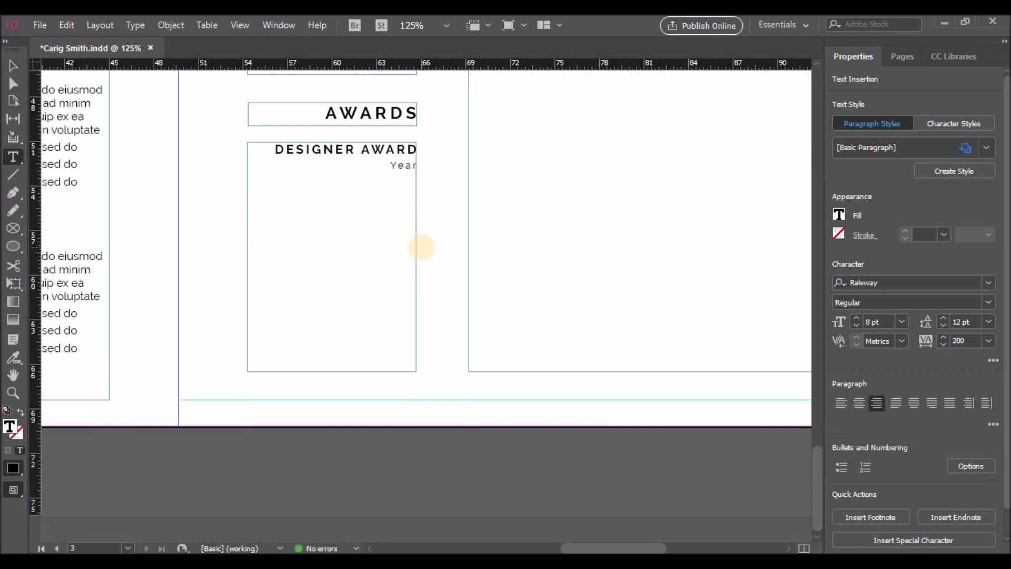
type("Year2034 | Winner")
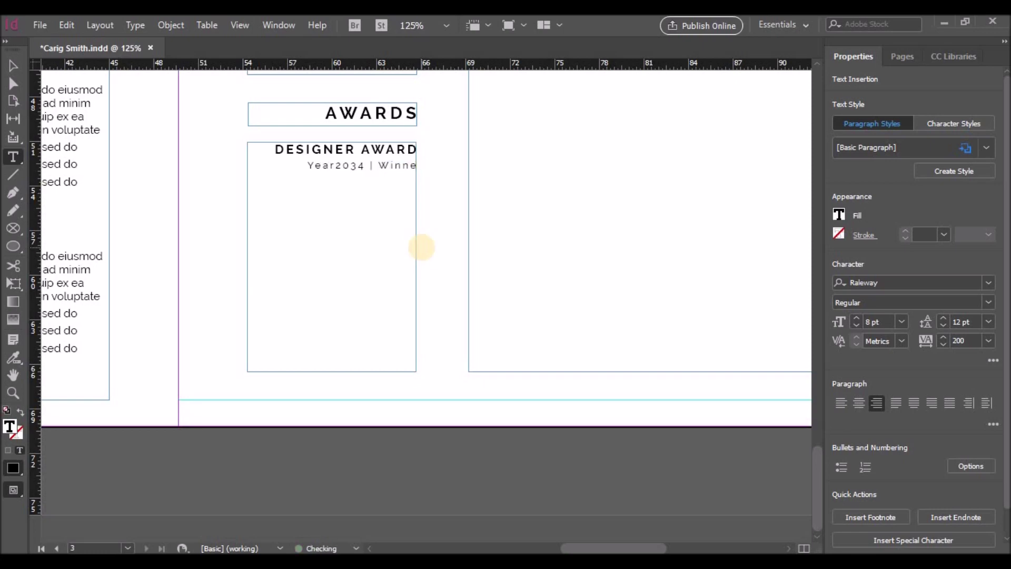
left_click(331, 165)
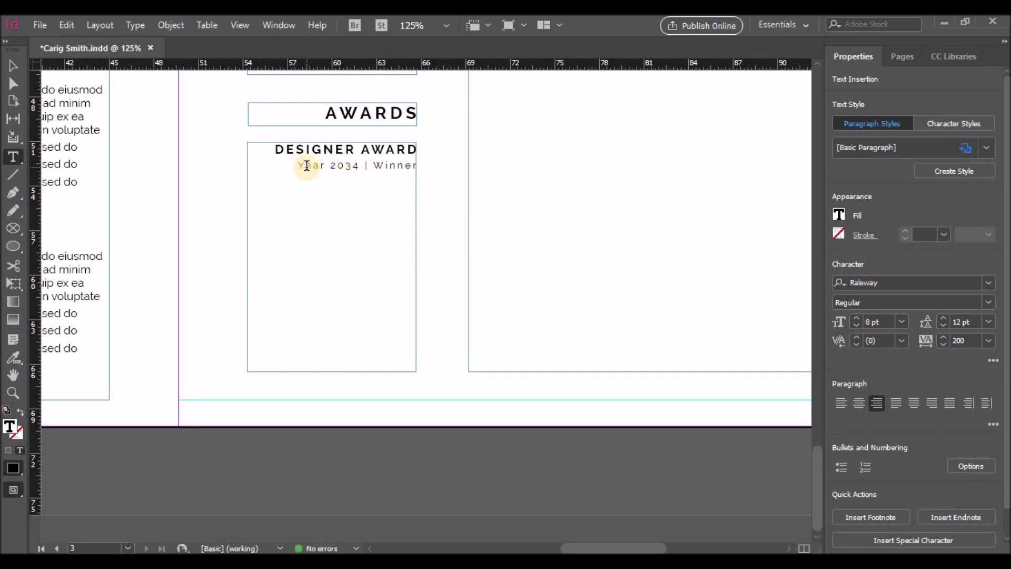
left_click_drag(302, 165, 421, 163)
left_click(857, 319)
left_click(398, 148)
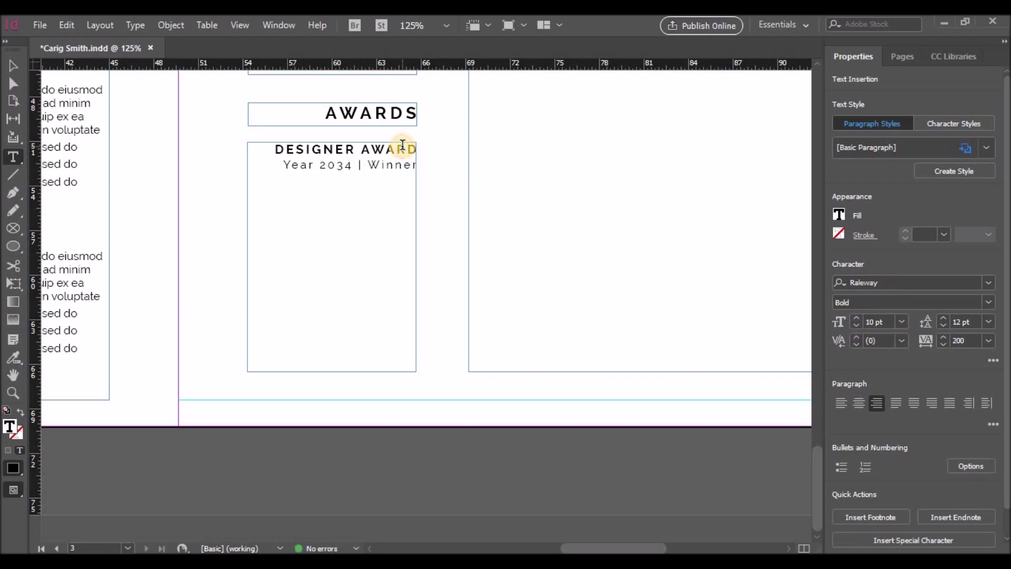
Select both award frames and drag a copy of them lower on the page
key("Escape")
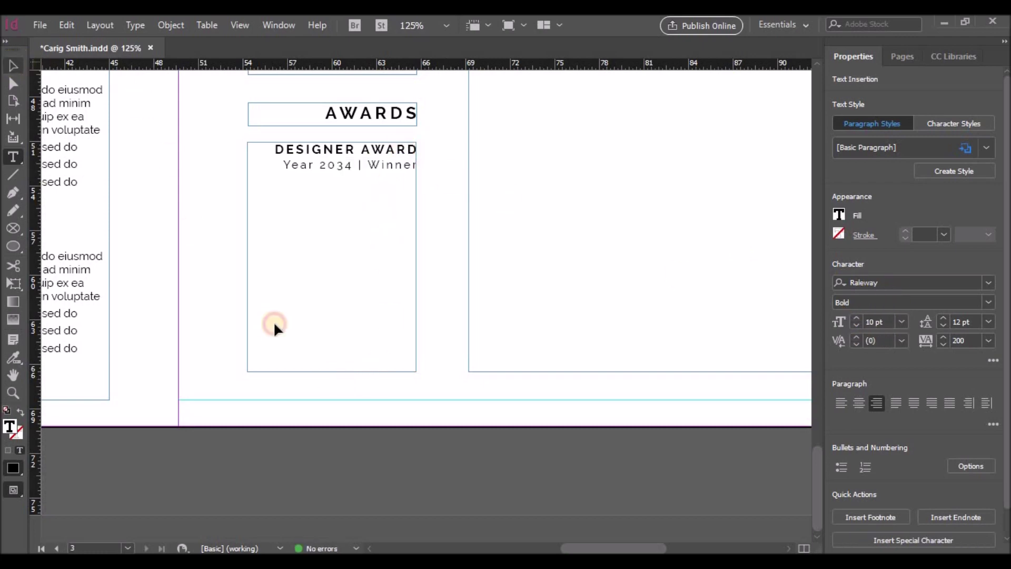
left_click(345, 120)
left_click(350, 157, "shift")
left_click_drag(350, 157, 350, 266)
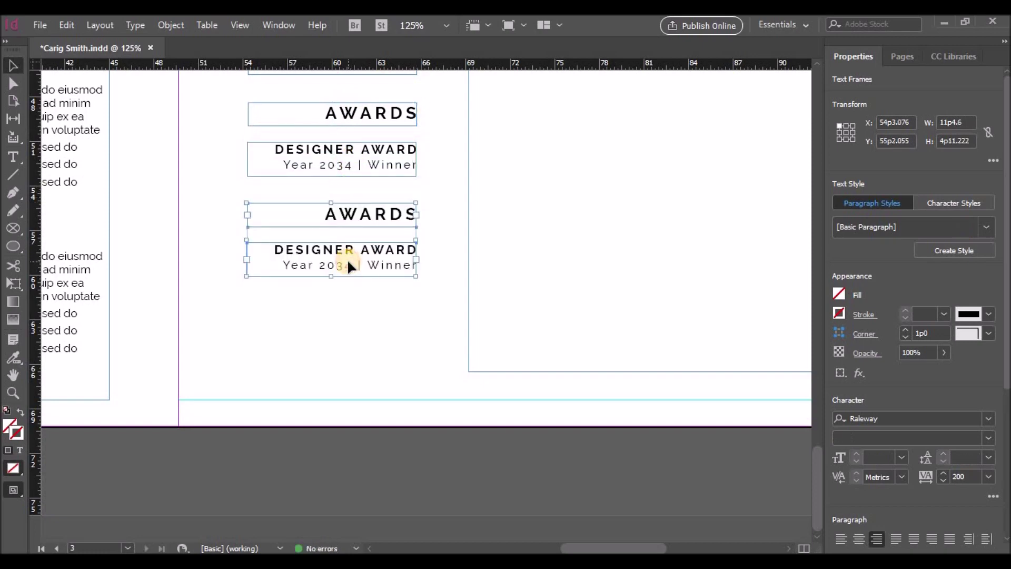
Nudge the copy down, retitle it INTERESTS with a HOBBIES subheading, and lengthen its frame
key("Down")
key("Down")
key("Down")
key("Down")
key("Down")
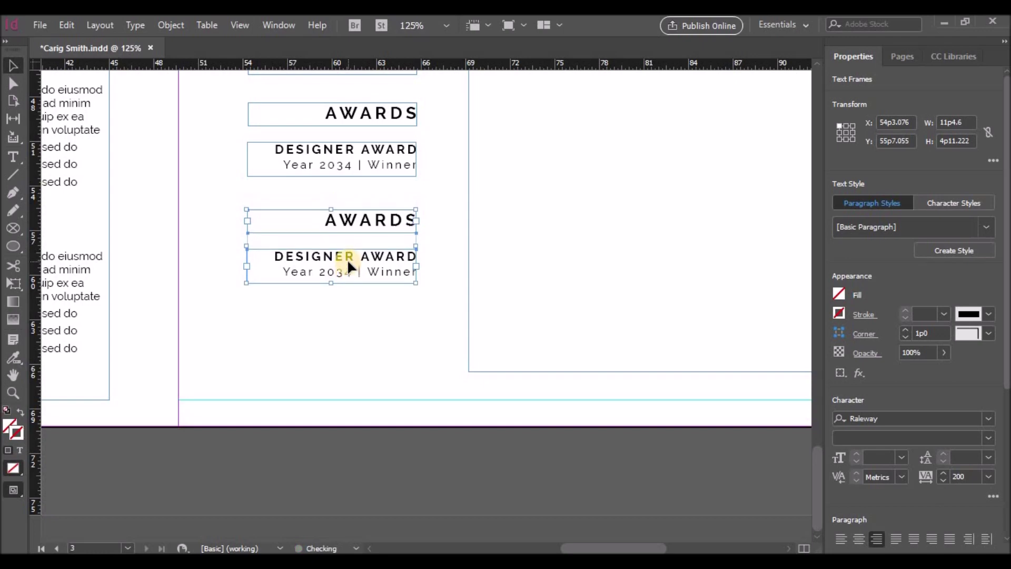
double_click(348, 226)
type("INTERESTS")
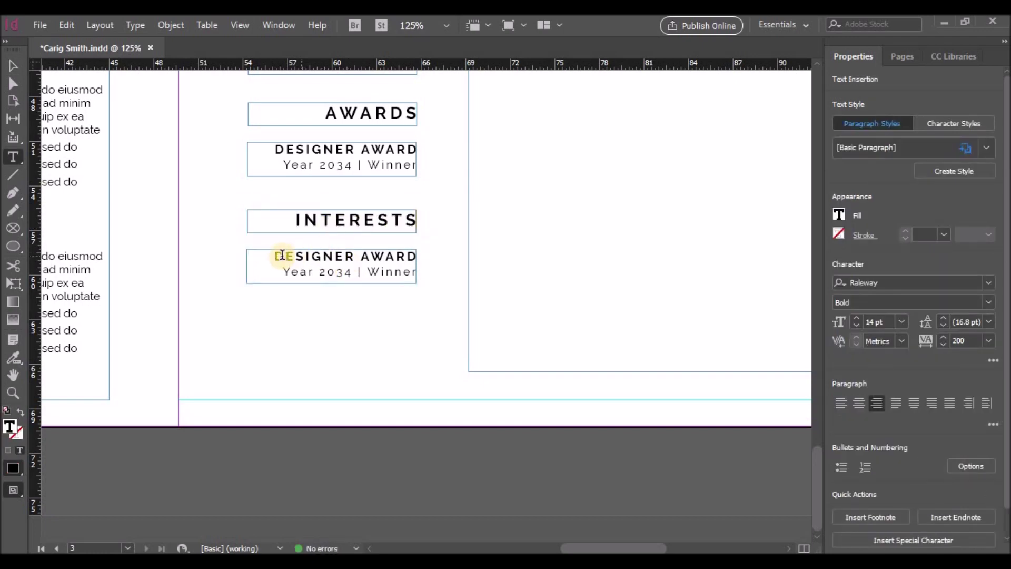
left_click_drag(274, 256, 415, 256)
type("HOBBIES")
key("Return")
left_click_drag(280, 274, 428, 267)
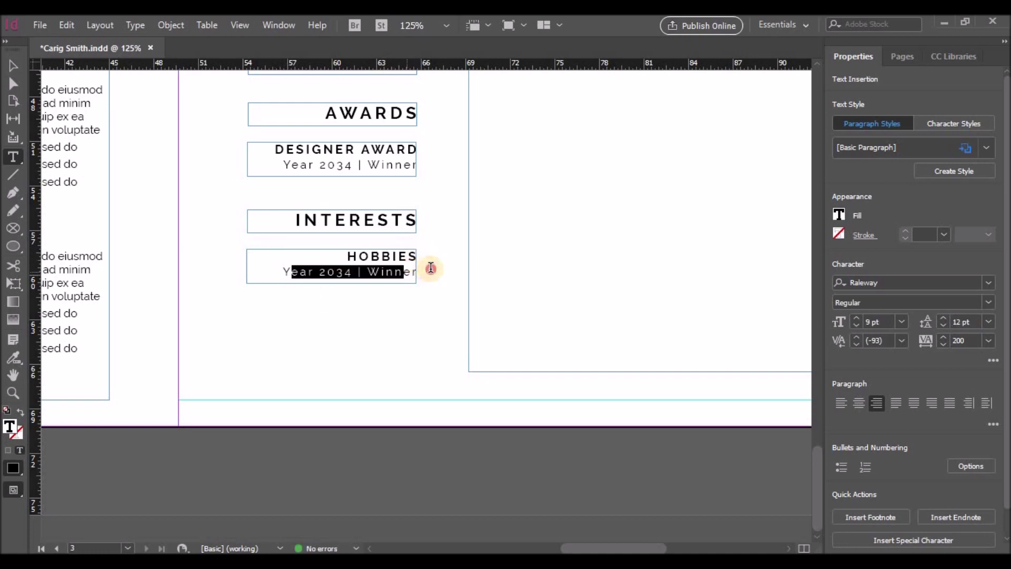
left_click(12, 65)
left_click_drag(332, 284, 343, 371)
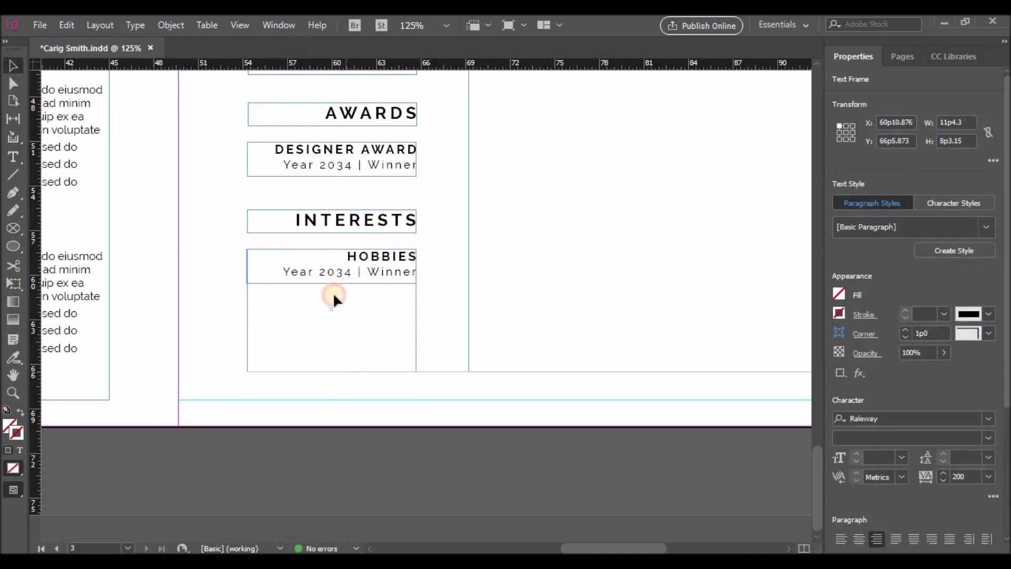
Fill HOBBIES with the pasted skills list: Website Design, Product Design, Prototyping, UI/UX, Graphic Design, Illustration
double_click(283, 271)
left_click_drag(284, 272, 431, 267)
type("Website Design ")
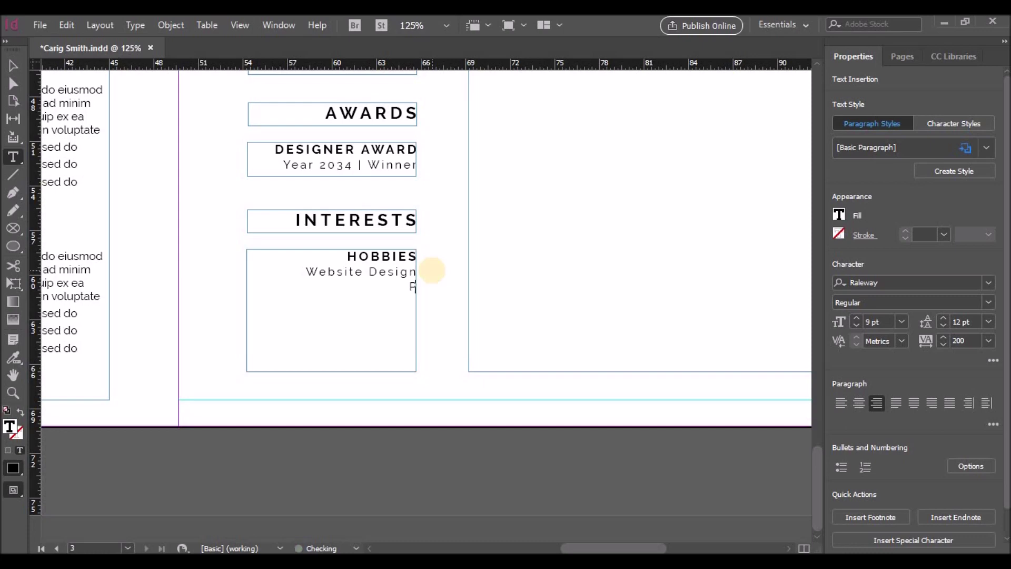
type("Prod")
scroll(443, 281, "up", 5)
left_click_drag(307, 89, 409, 162)
scroll(413, 331, "down", 4)
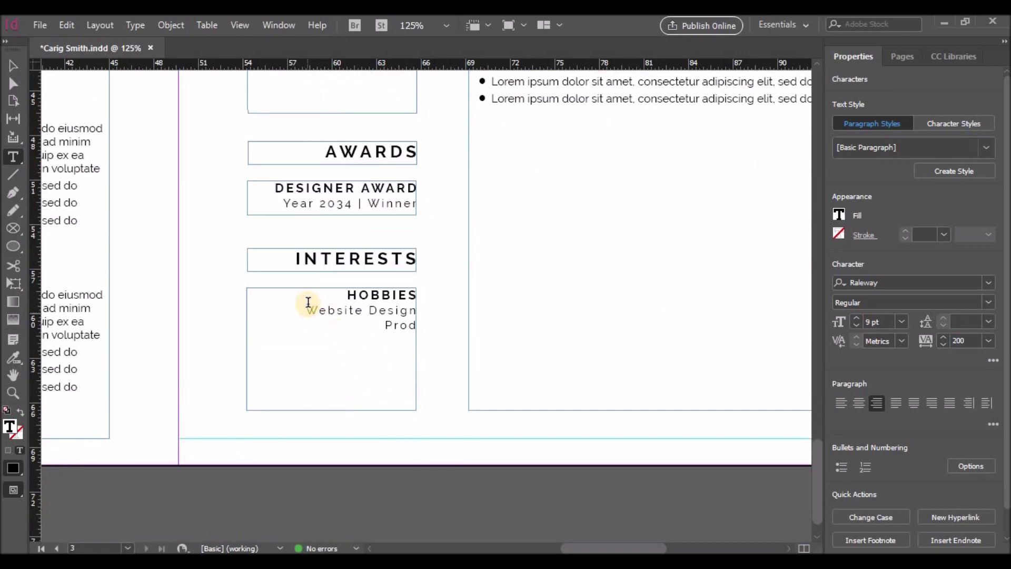
left_click_drag(306, 310, 417, 334)
key("ctrl+v")
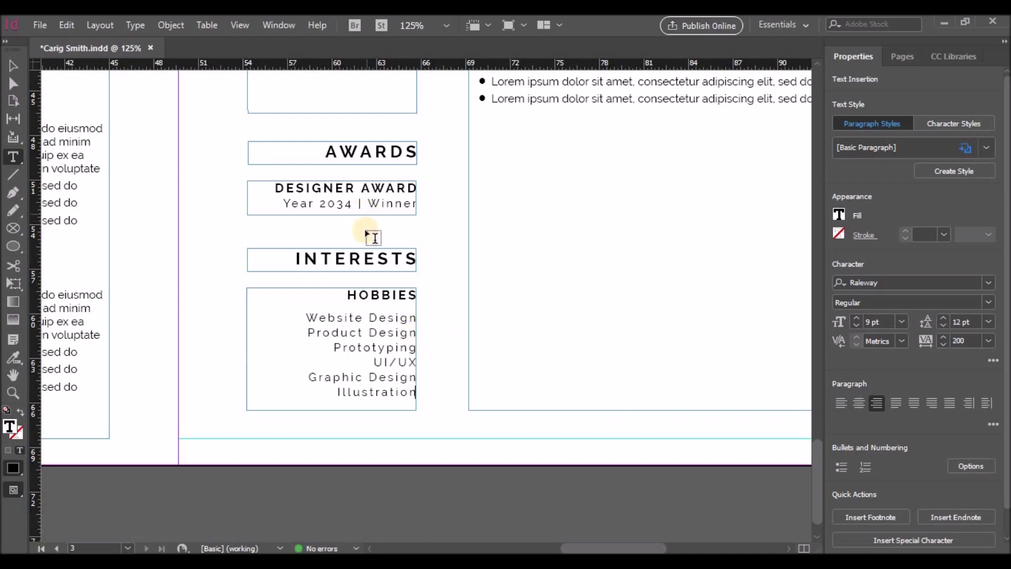
left_click(13, 65)
scroll(640, 232, "up", 1)
scroll(640, 230, "up", 5)
left_click(476, 146)
Select the EXPERIENCE section text in the right column
double_click(474, 144)
left_click_drag(474, 145, 716, 276)
key("ctrl+c")
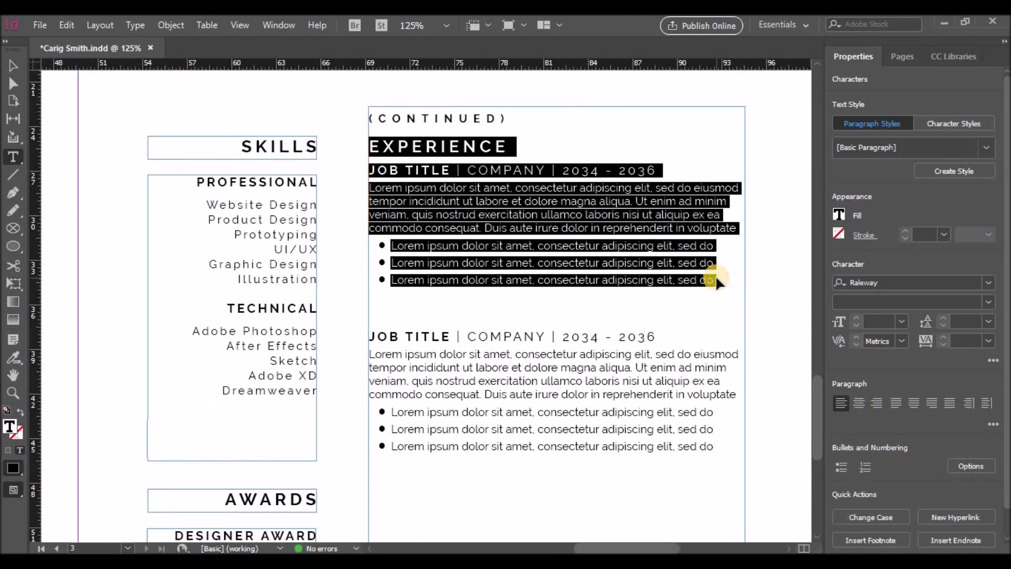
scroll(468, 347, "down", 4)
Duplicate the AWARDS heading frame into the right column, taller and widened to the column edge
left_click(14, 65)
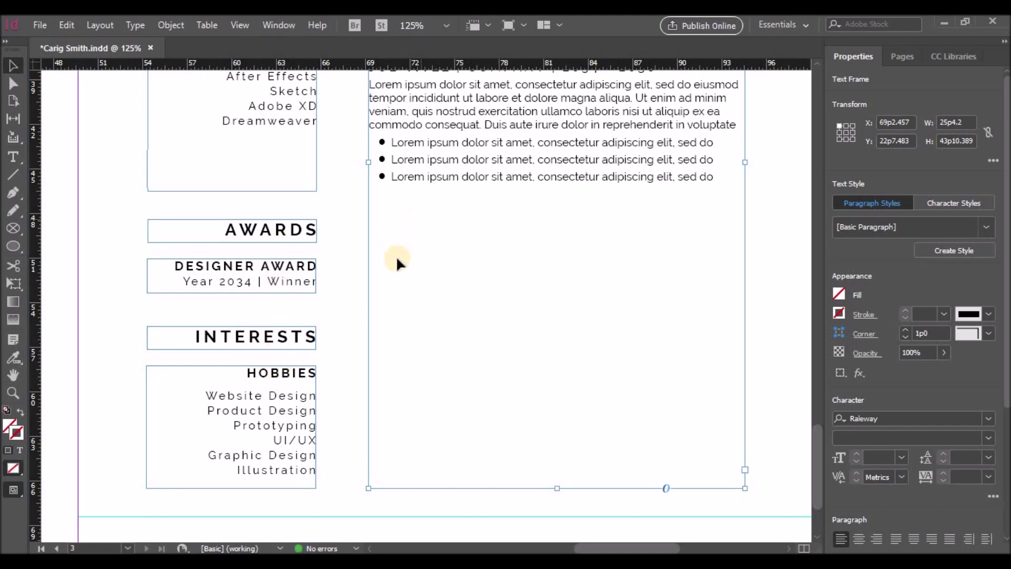
left_click(292, 241)
left_click_drag(290, 229, 515, 233)
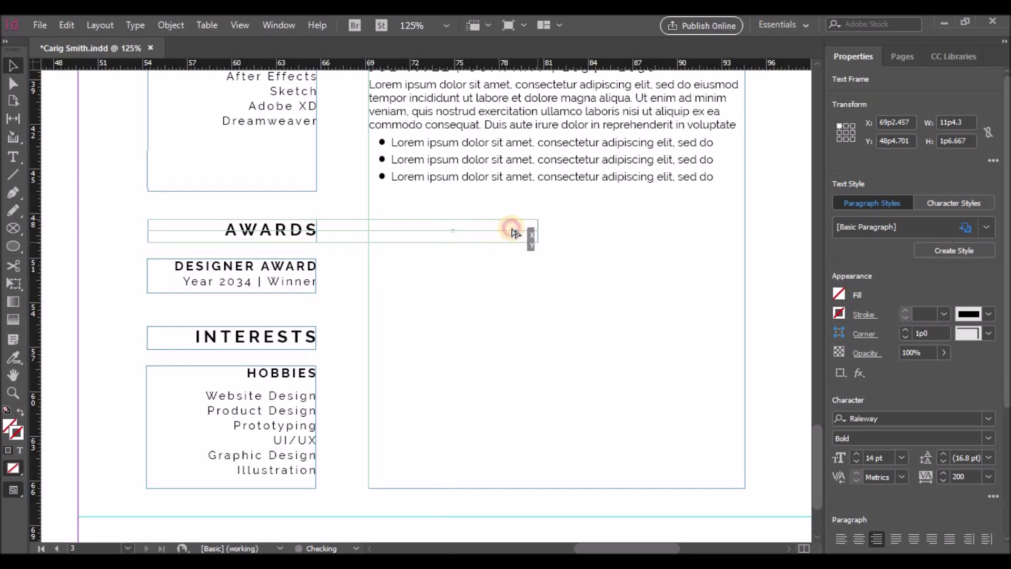
left_click_drag(453, 242, 462, 425)
left_click_drag(537, 333, 745, 323)
key("t")
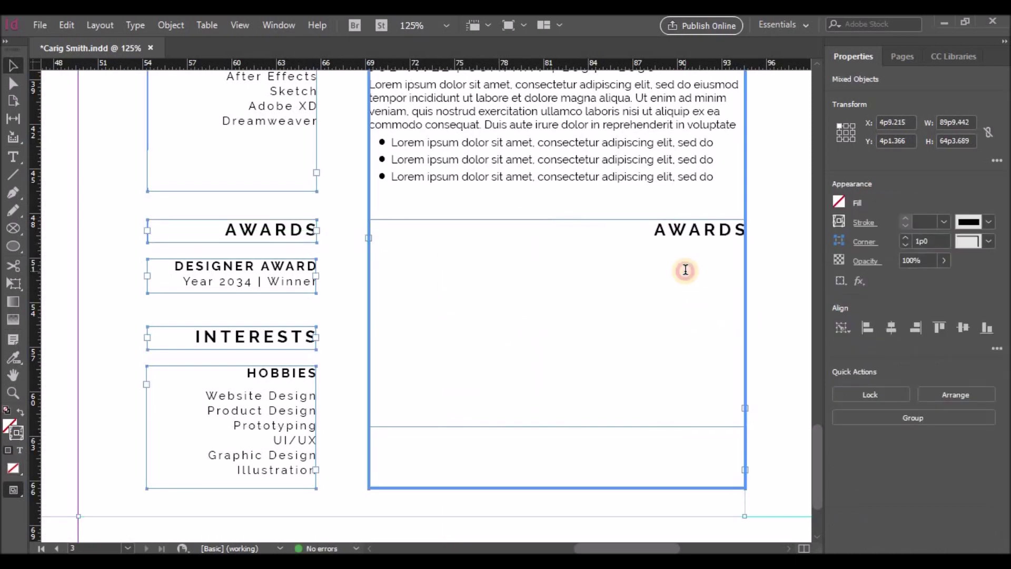
left_click(653, 238)
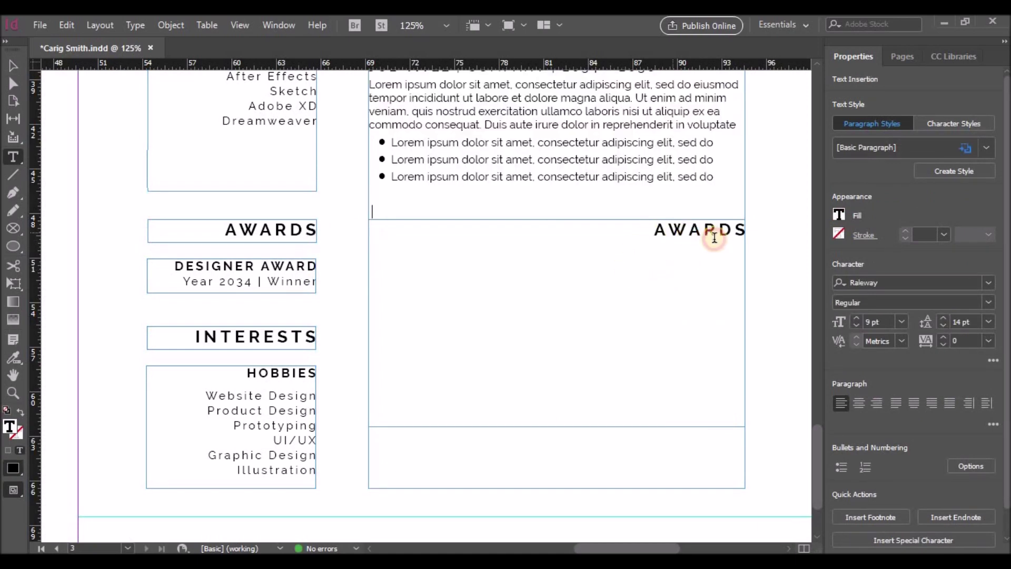
Shorten the experience text frame so it ends after the first job
left_click(13, 65)
left_click(572, 325)
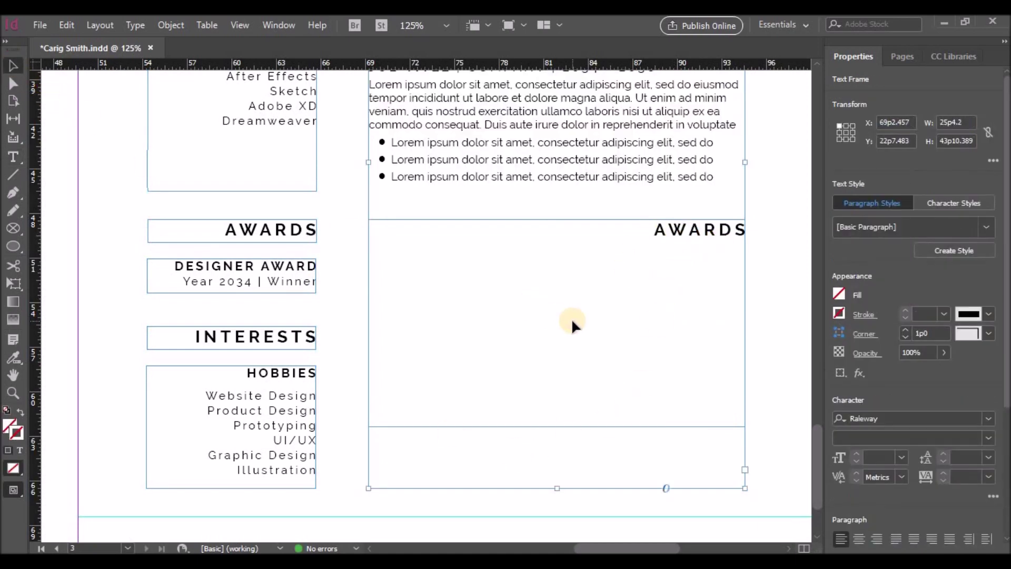
left_click_drag(558, 488, 558, 206)
Replace the new frame's AWARDS text with the pasted EXPERIENCE section, aligned left
left_click(558, 287)
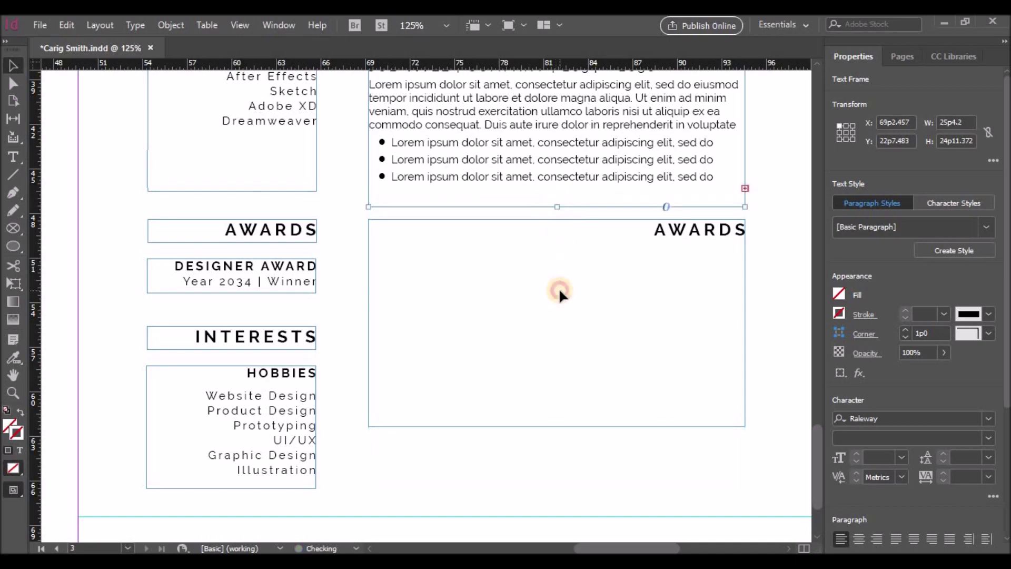
key("ctrl+a")
double_click(670, 233)
key("ctrl+a")
key("ctrl+v")
left_click(851, 410)
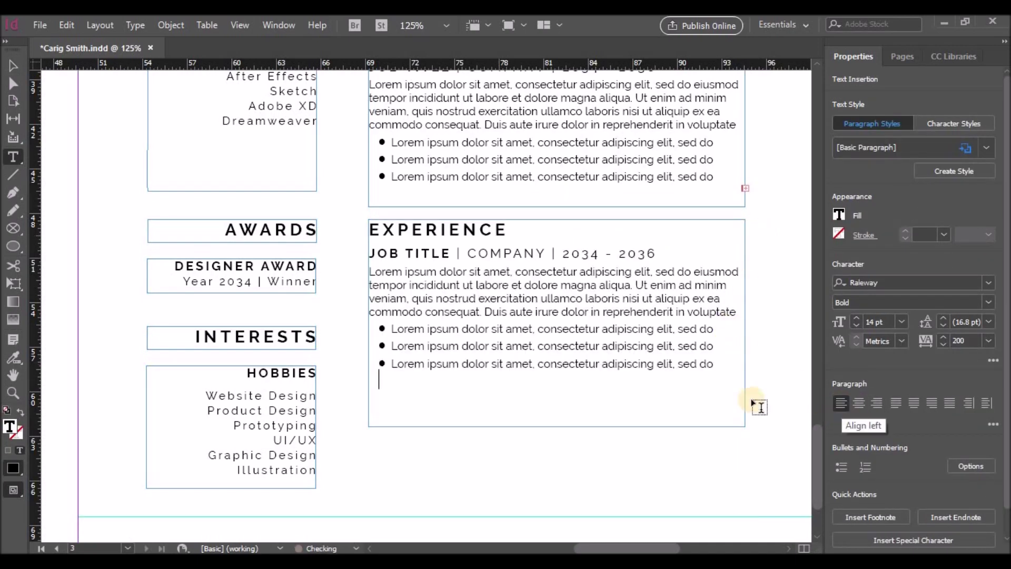
Retype the heading as REFERENCES and the job line as the referee's name, adding a CEO line
left_click_drag(504, 230, 366, 230)
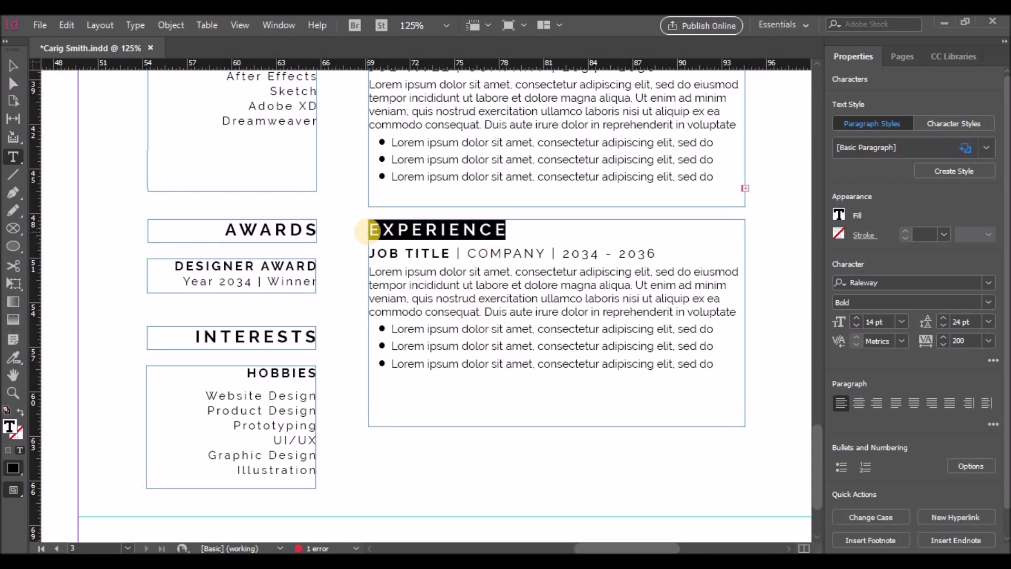
type("REFER")
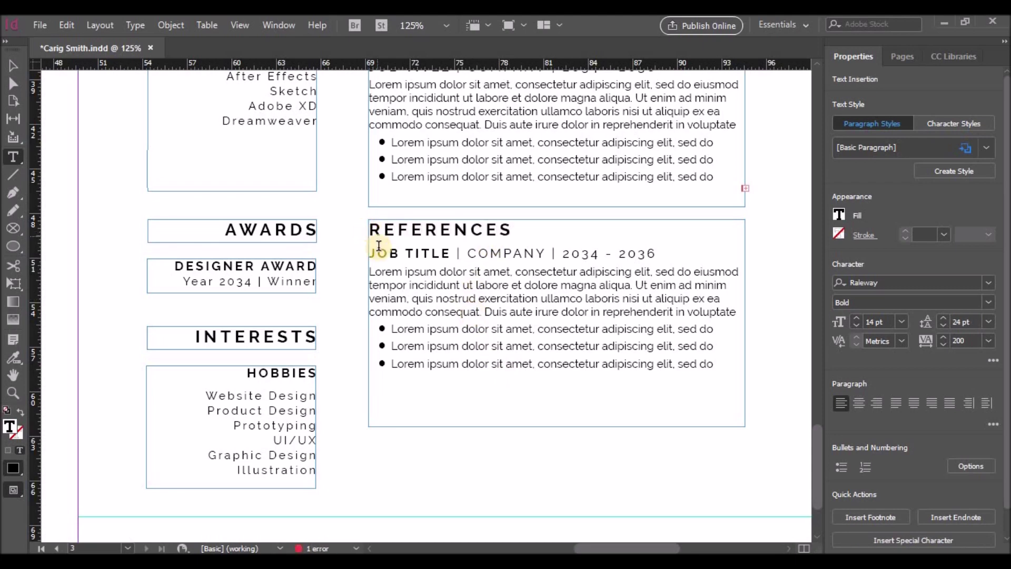
left_click_drag(375, 253, 652, 251)
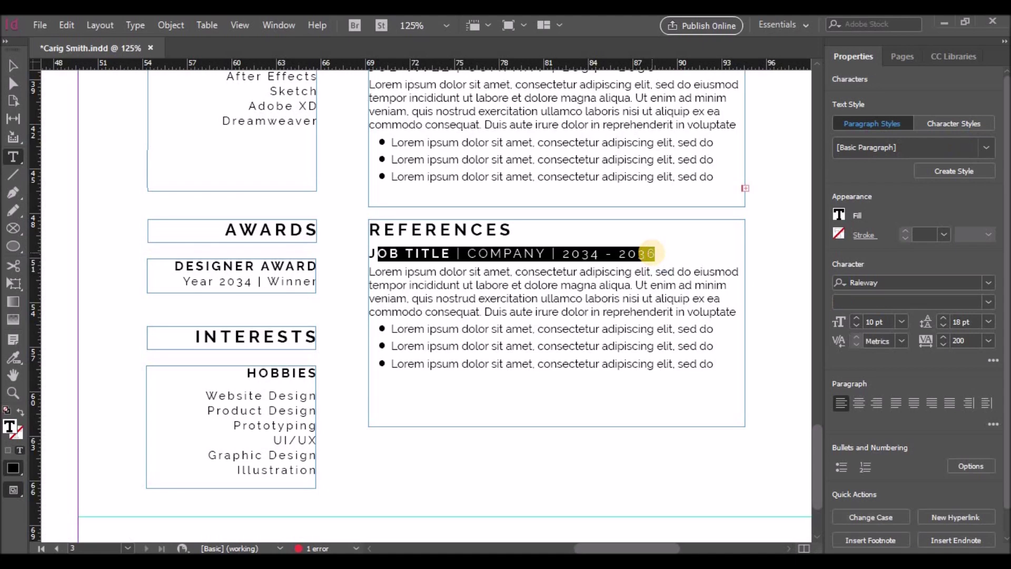
key("Return")
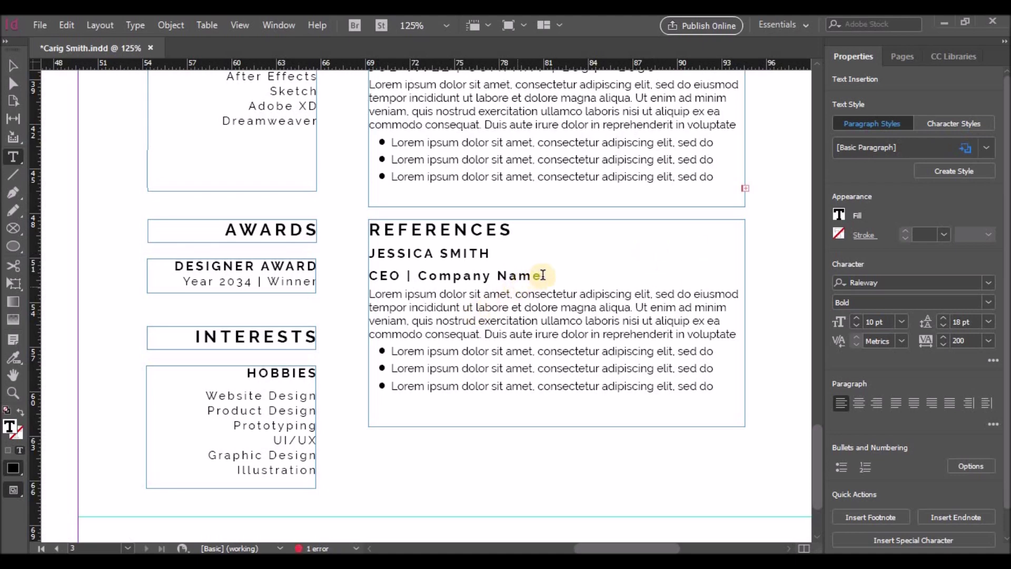
Set the CEO | Company Name line to Regular with 0 tracking
left_click_drag(537, 274, 352, 269)
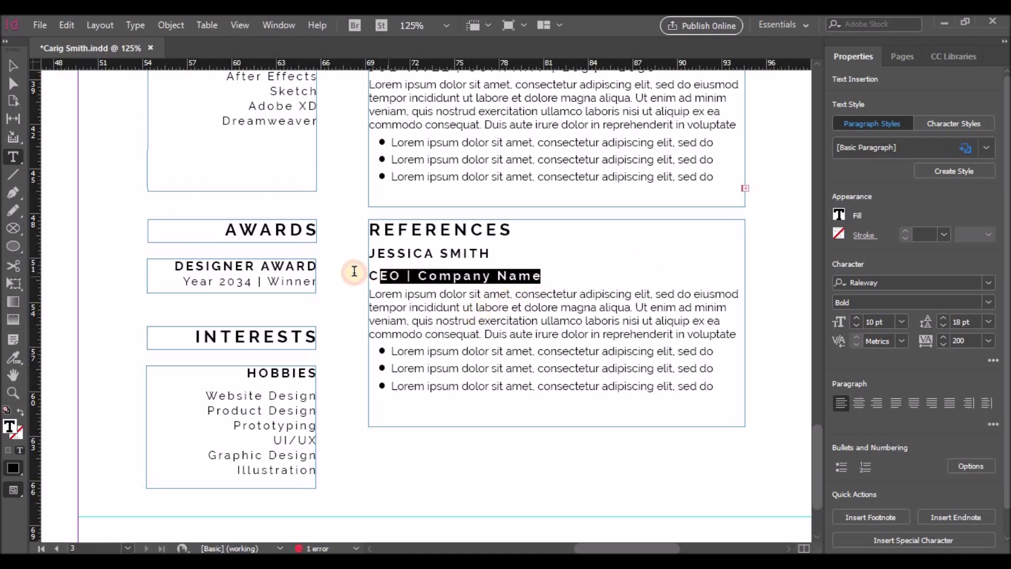
left_click(993, 343)
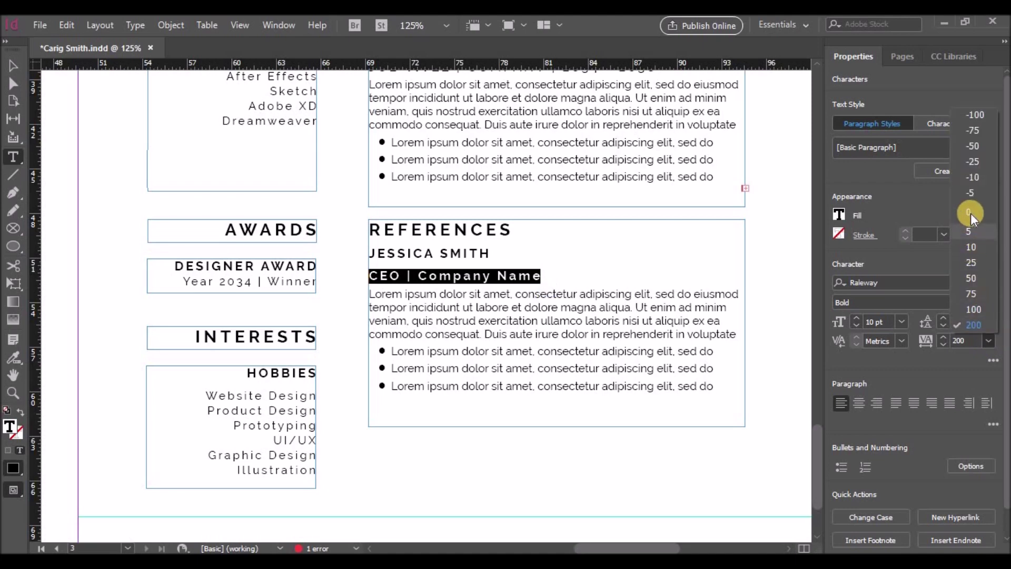
left_click(971, 213)
left_click(855, 305)
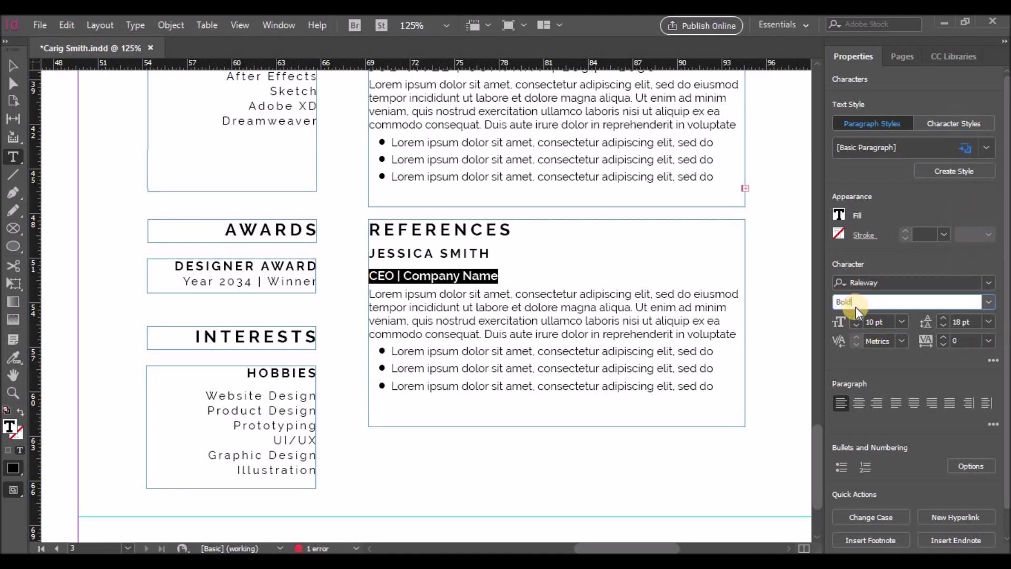
left_click(988, 302)
left_click(871, 129)
left_click(488, 266)
Try 14, 18 and finally 24 pt leading on the name and CEO lines
left_click_drag(488, 266, 359, 254)
left_click(988, 321)
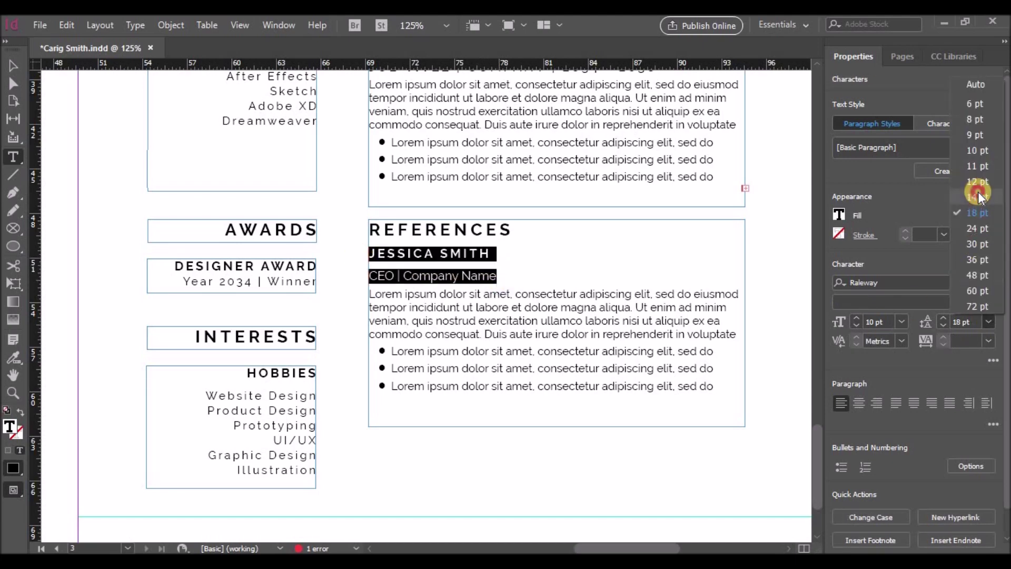
left_click(977, 192)
left_click(988, 321)
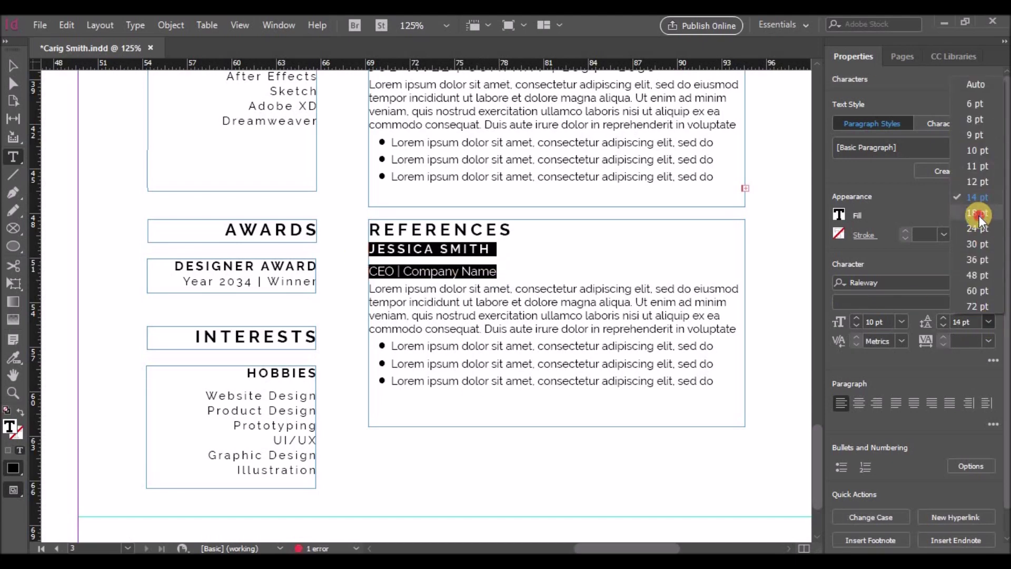
left_click(978, 216)
left_click(988, 321)
left_click(965, 235)
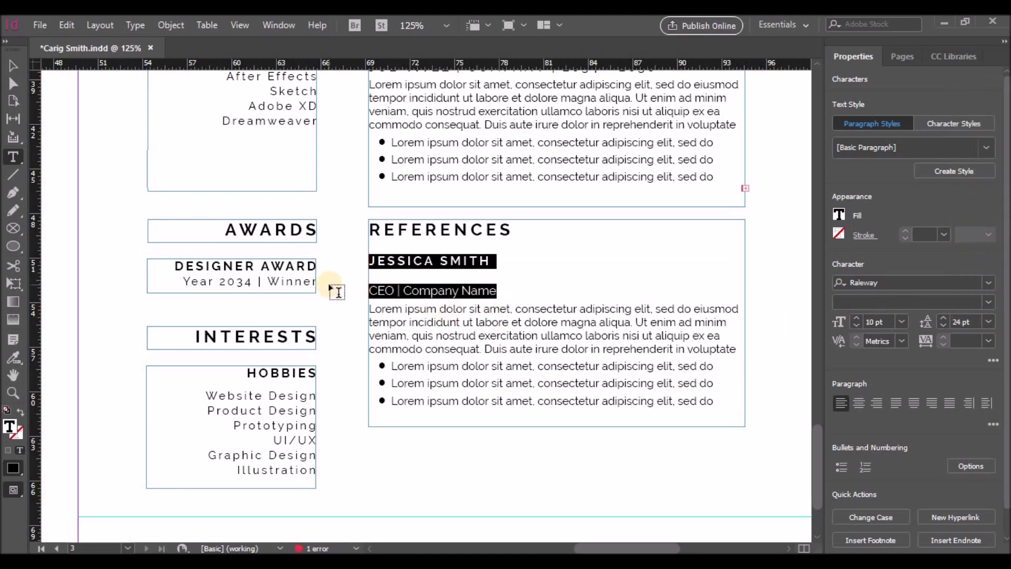
left_click(418, 247)
Set the name line's leading to 30 pt, then change it to Auto
left_click_drag(480, 264, 353, 265)
left_click(988, 321)
left_click(979, 249)
left_click(374, 266)
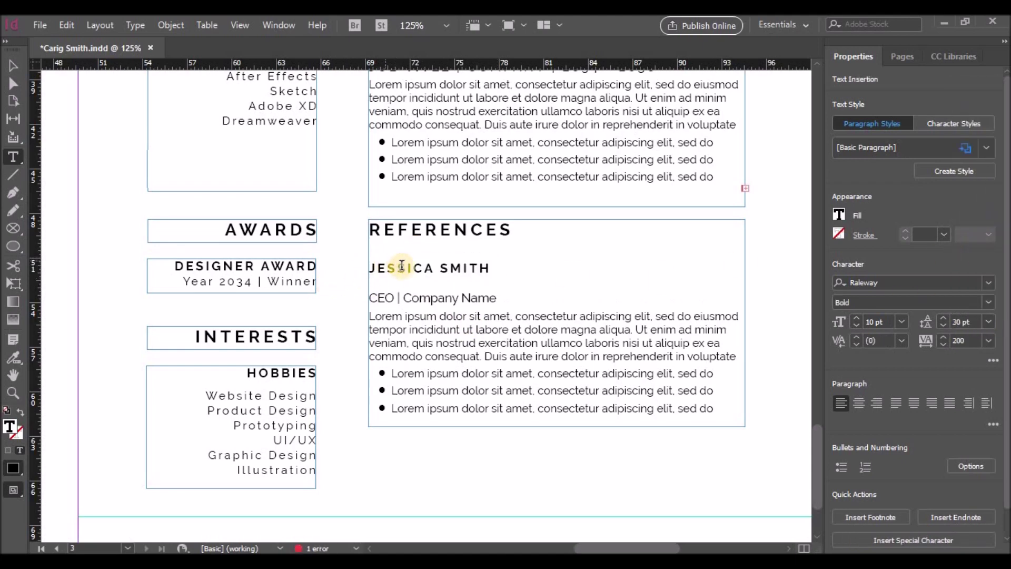
left_click_drag(377, 268, 490, 268)
left_click(989, 322)
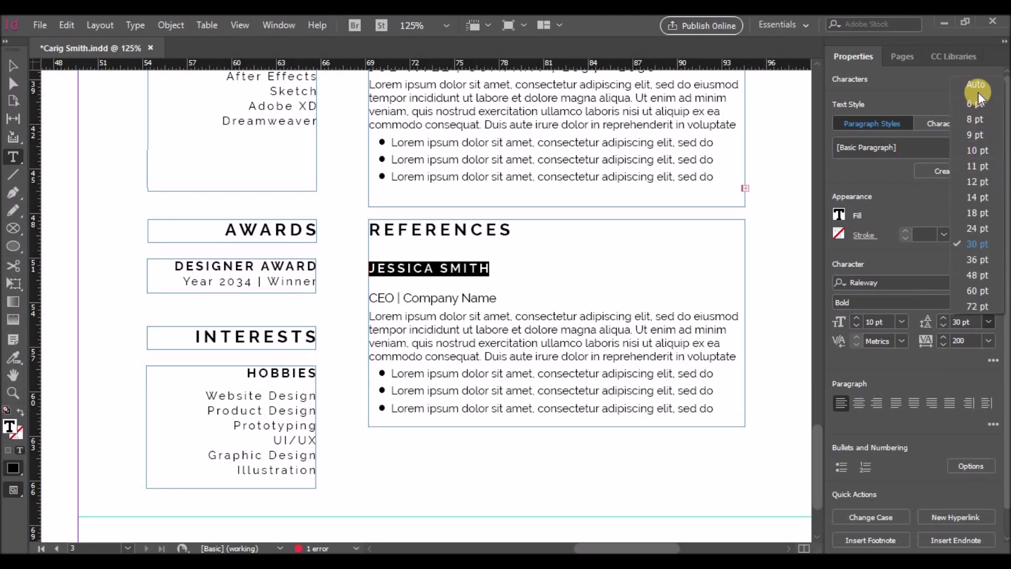
left_click(976, 86)
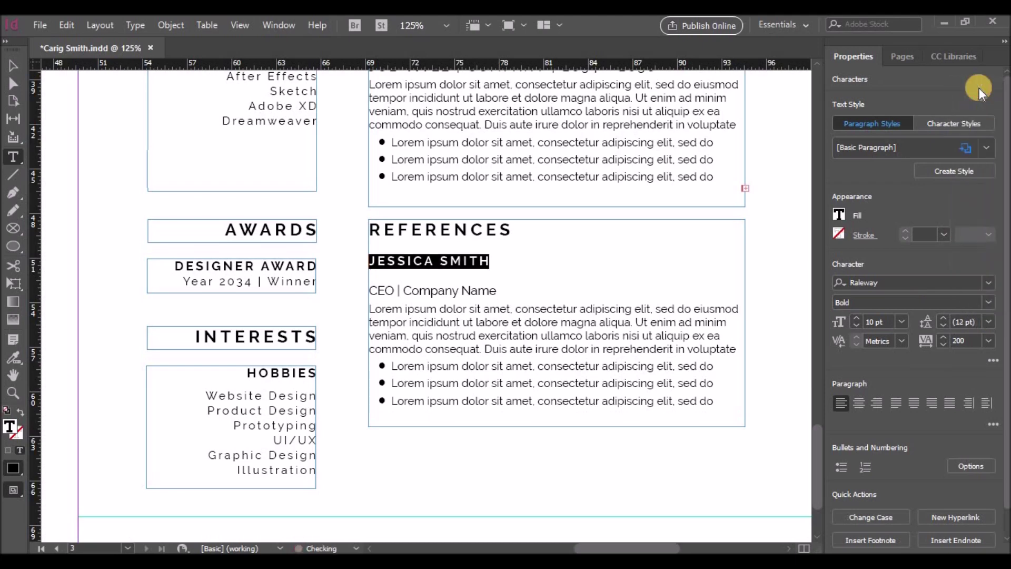
left_click(988, 321)
Undo a deleted line break so the name stays on its own line
left_click(372, 260)
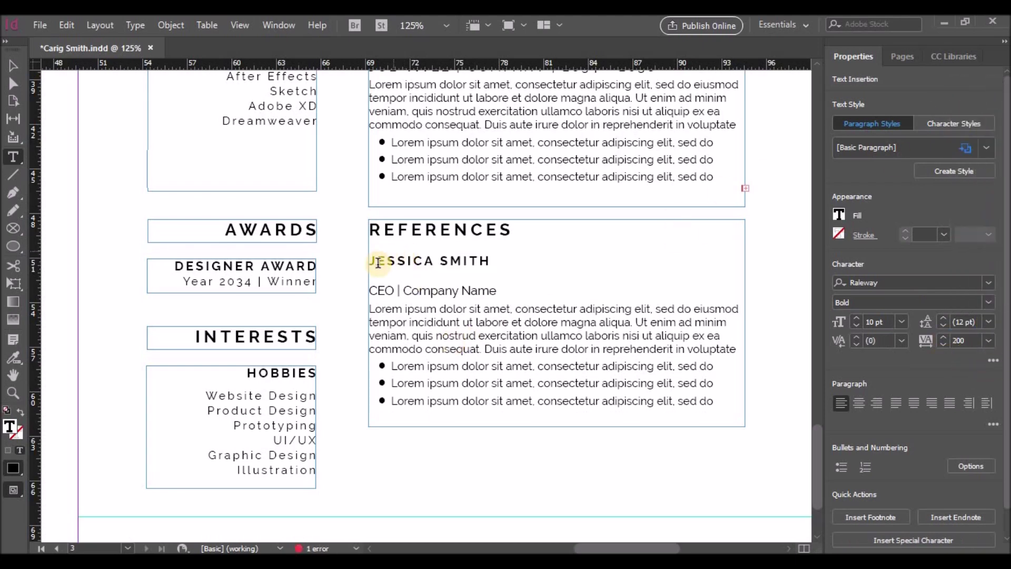
key("BackSpace")
key("ctrl+z")
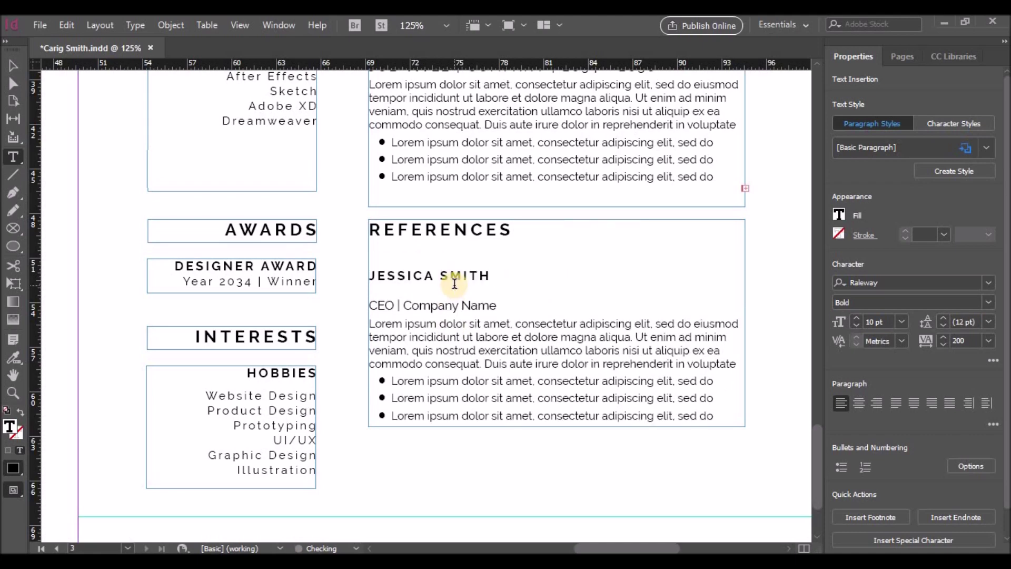
left_click(13, 65)
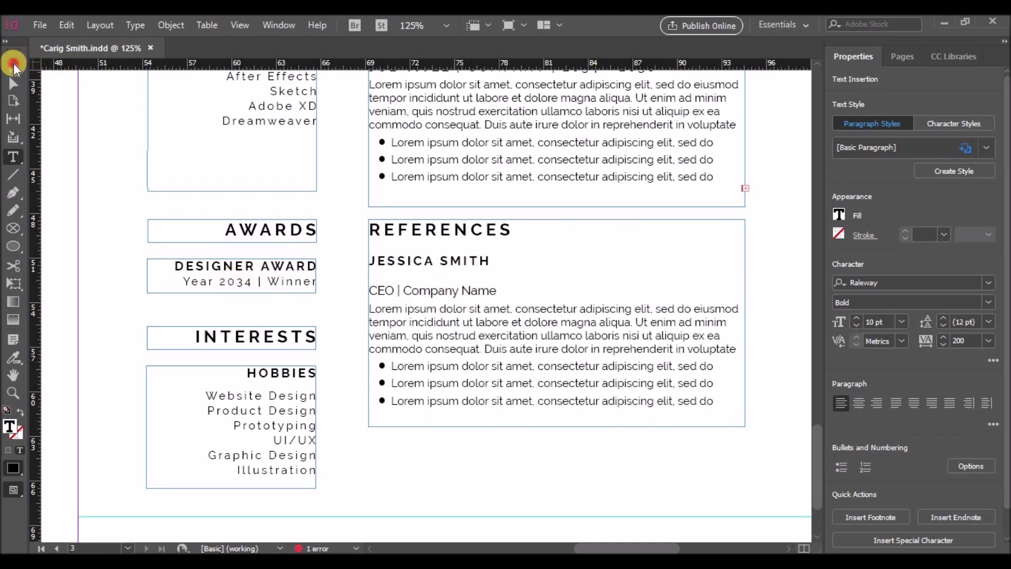
Nudge the Designer Award frame up slightly
left_click_drag(270, 264, 280, 273)
key("Up")
key("Up")
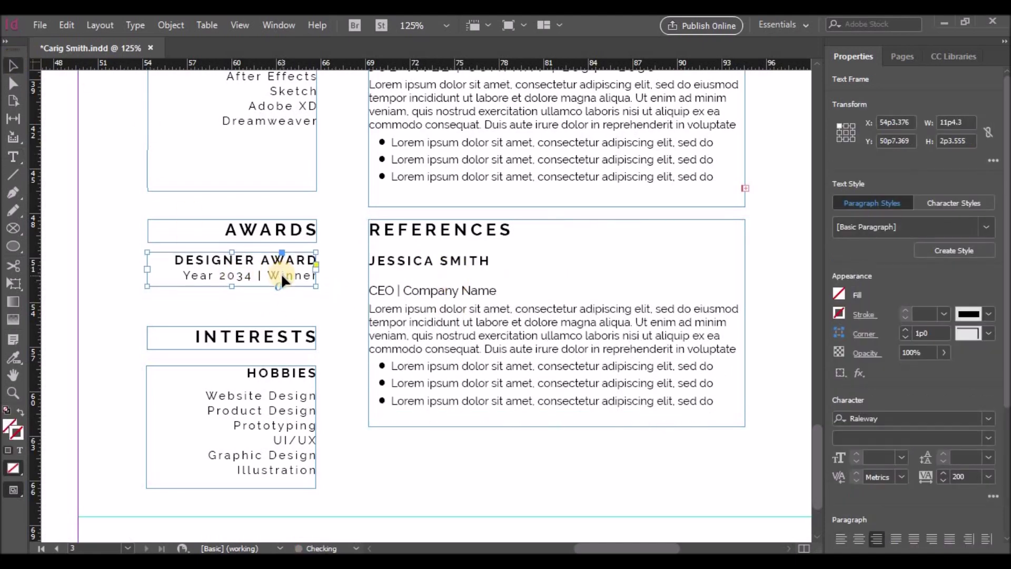
left_click(275, 336)
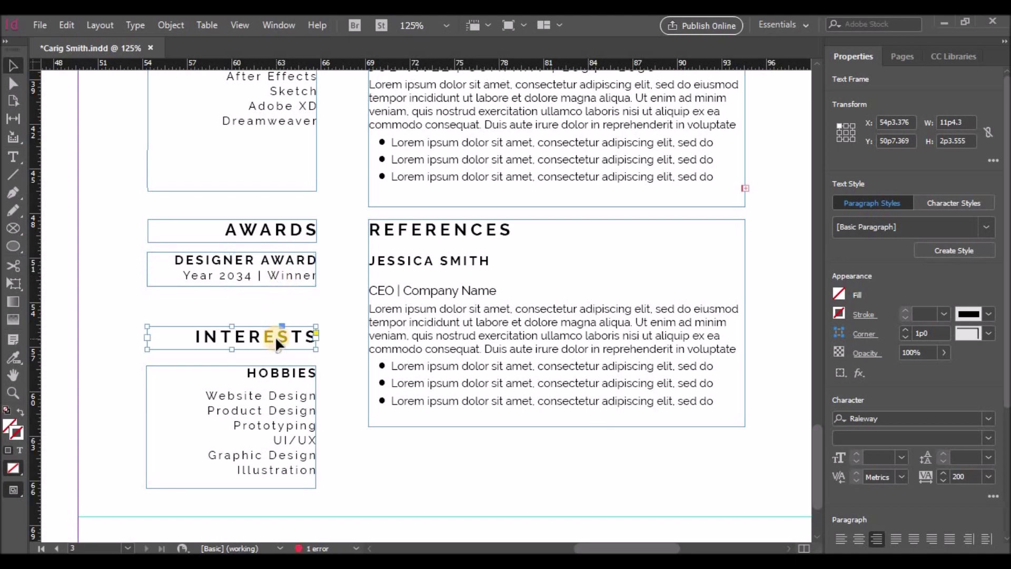
left_click(337, 297)
Make the CEO line 9 pt with tighter spacing, and replace the lorem text with phone contact lines
double_click(421, 291)
triple_click(458, 290)
left_click(988, 321)
left_click(980, 120)
left_click(481, 305)
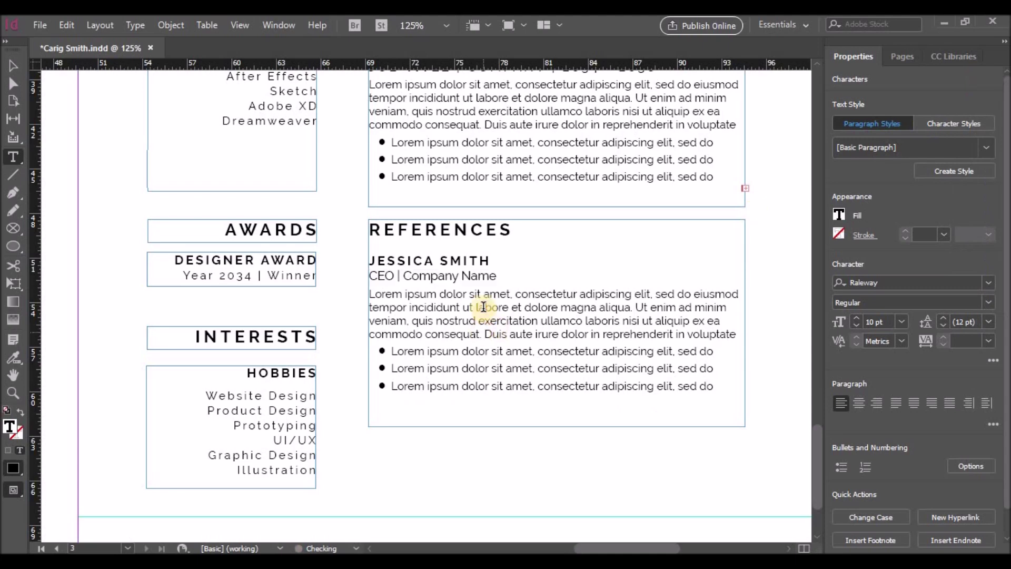
left_click_drag(498, 276, 363, 287)
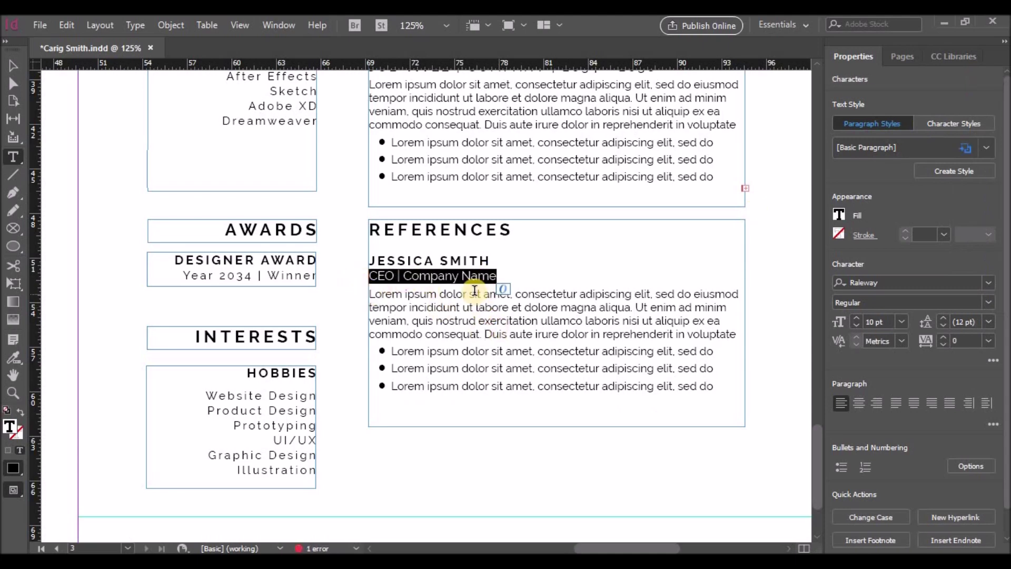
left_click(860, 321)
left_click_drag(369, 293, 716, 396)
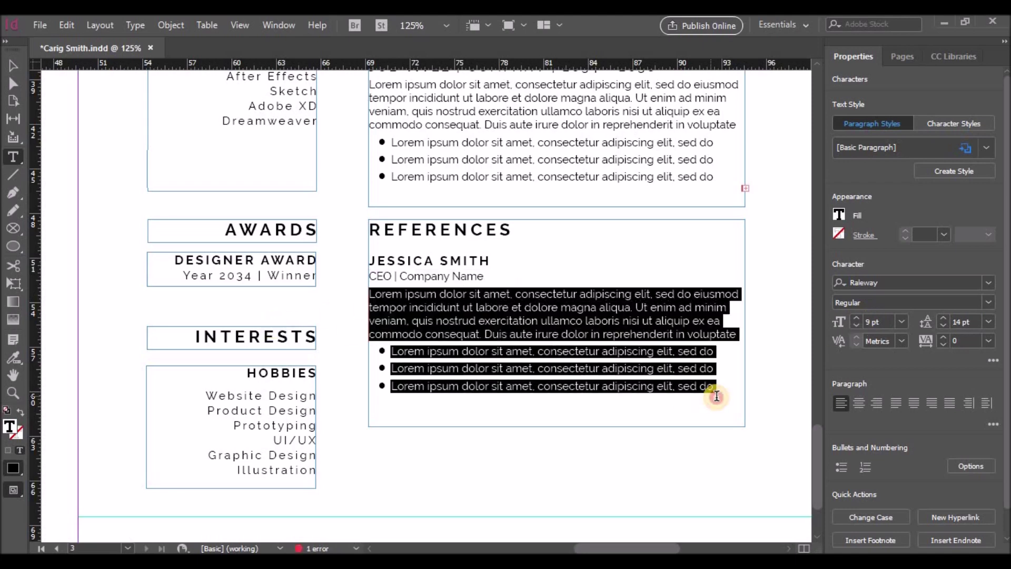
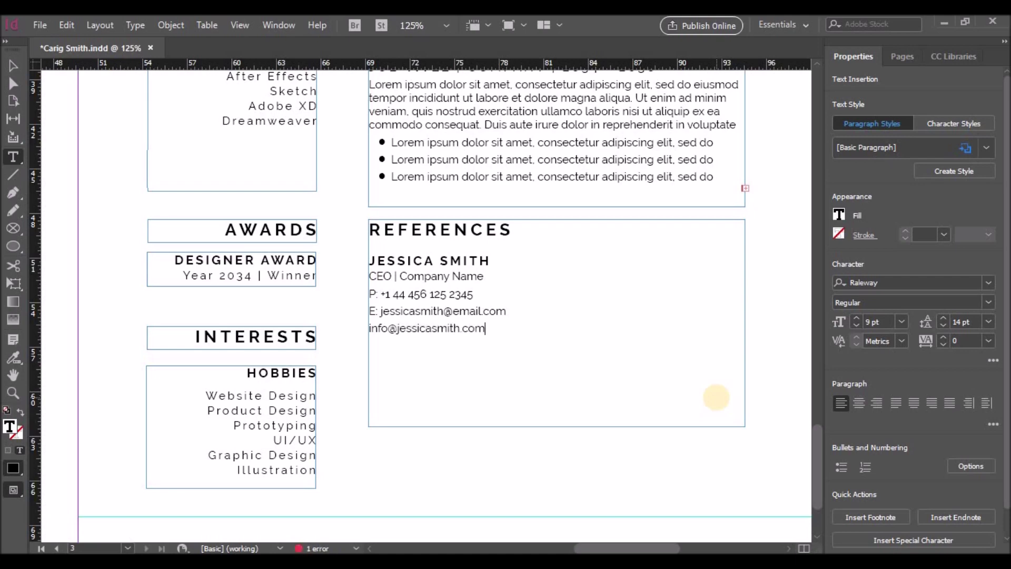
Make the P: and E: contact labels bold, then select the frame
left_click_drag(369, 294, 379, 295)
left_click(991, 311)
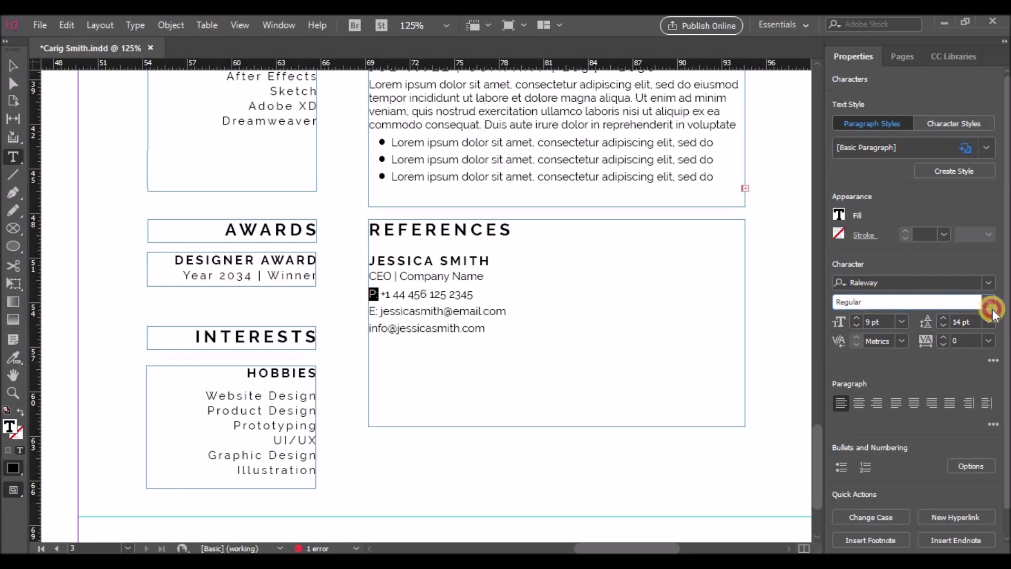
left_click(873, 216)
left_click(378, 312)
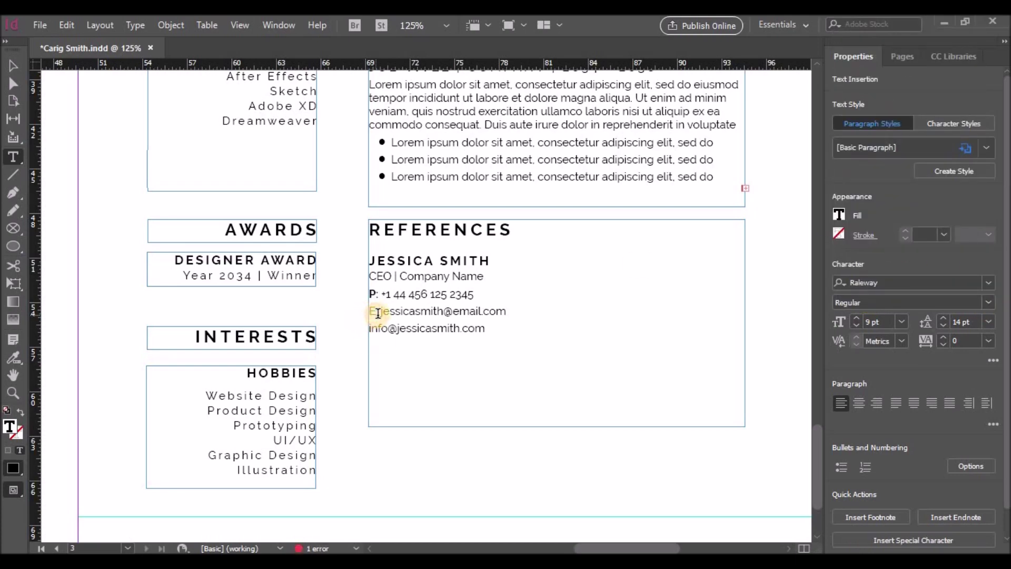
left_click_drag(378, 312, 361, 313)
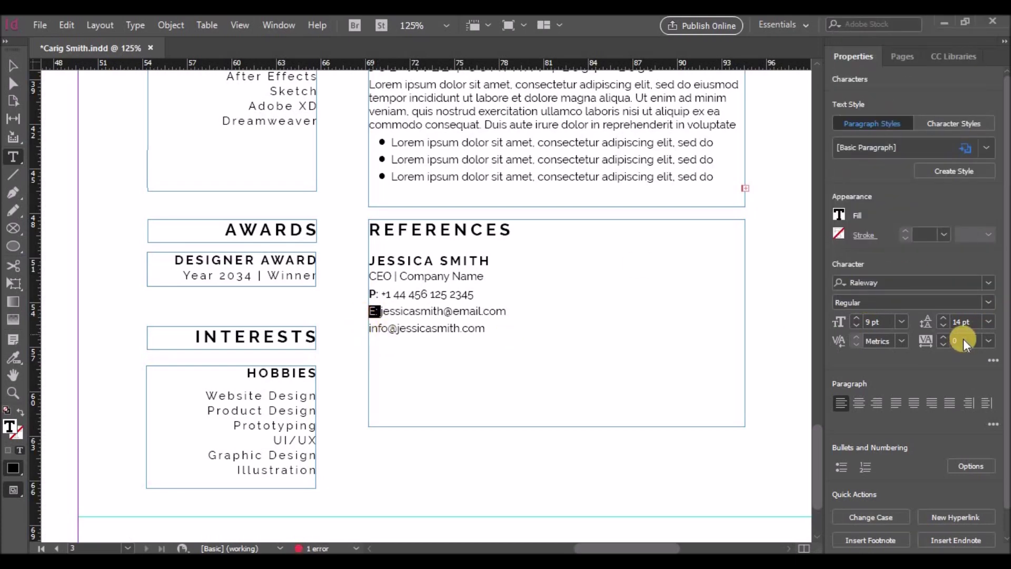
key("ctrl+b")
key("Escape")
left_click(988, 303)
left_click(866, 216)
left_click_drag(481, 328, 354, 260)
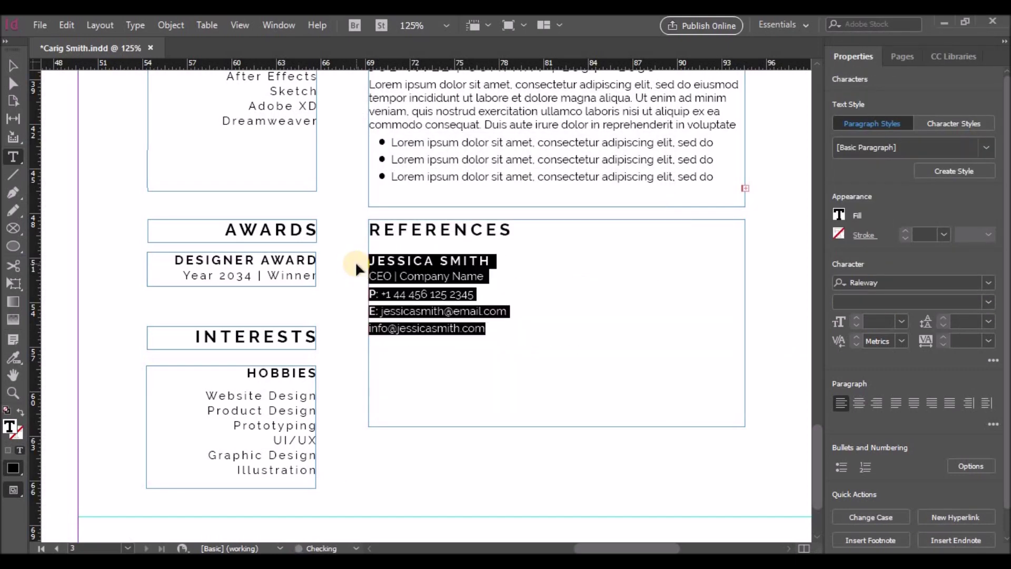
key("Escape")
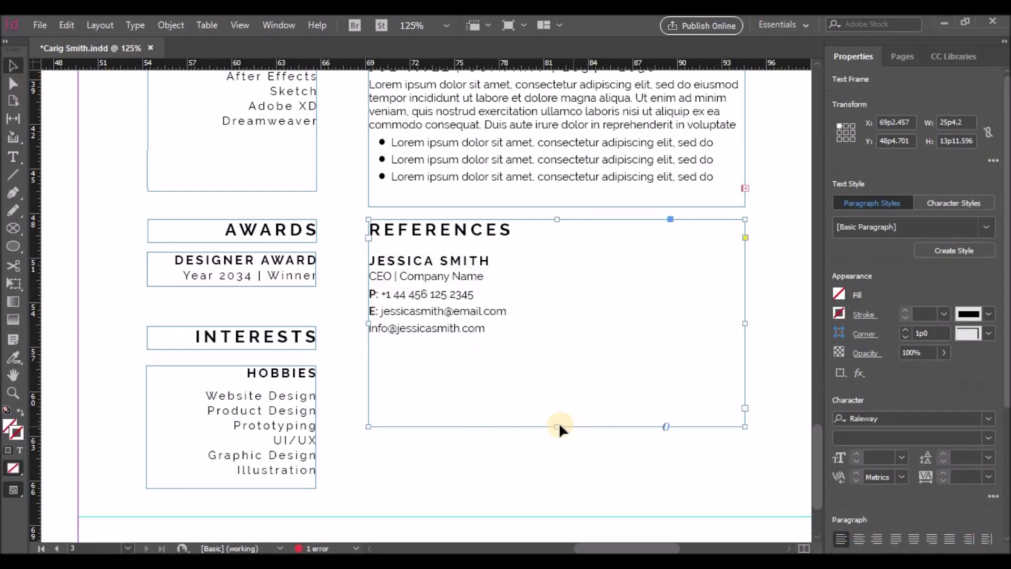
Remove the contact lines from the References frame and shrink it to just the heading
double_click(488, 325)
left_click_drag(485, 329, 367, 257)
key("ctrl+c")
key("BackSpace")
left_click(14, 65)
left_click_drag(559, 425, 566, 242)
Paste the contact lines into a new text frame drawn below the heading
left_click(13, 156)
mouse_move(369, 253)
left_mouse_down()
mouse_move(497, 384)
mouse_move(526, 381)
left_mouse_up()
key("ctrl+v")
Duplicate the contact card into a two-by-two grid of four cards
left_click(13, 65)
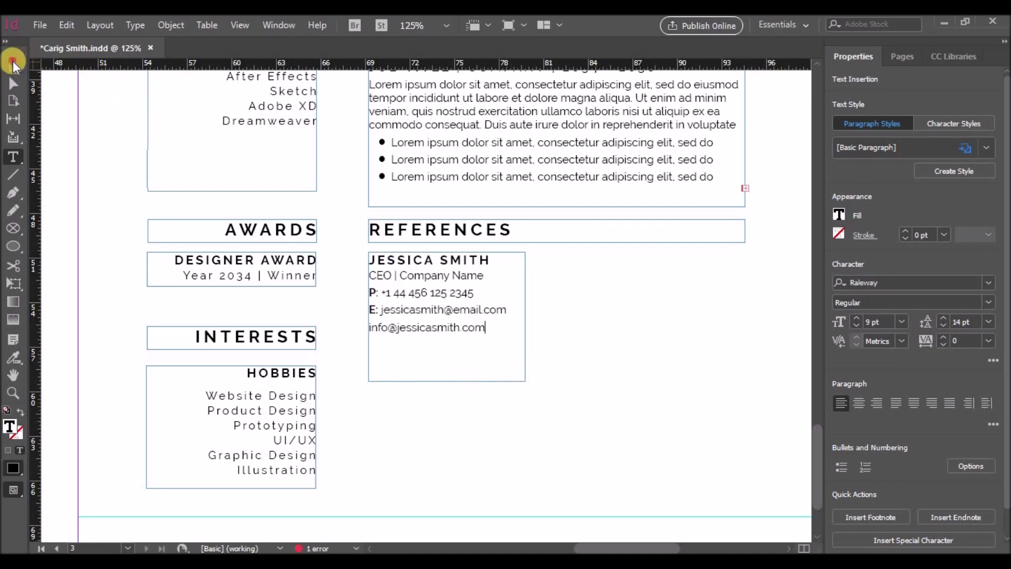
left_click(436, 309)
left_click_drag(436, 309, 618, 418)
left_click(759, 406)
left_click(643, 384)
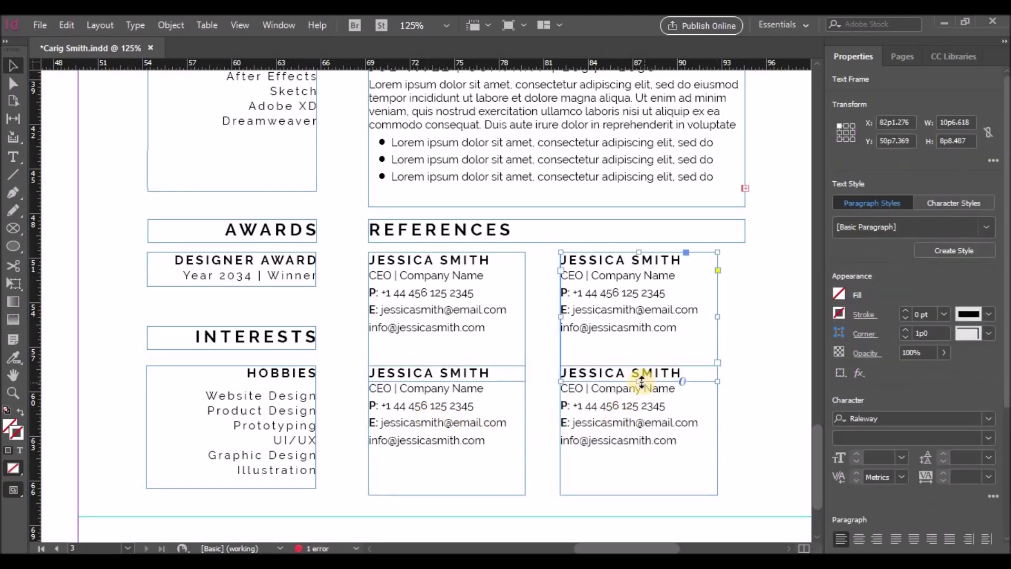
left_click(447, 362)
left_click(760, 397)
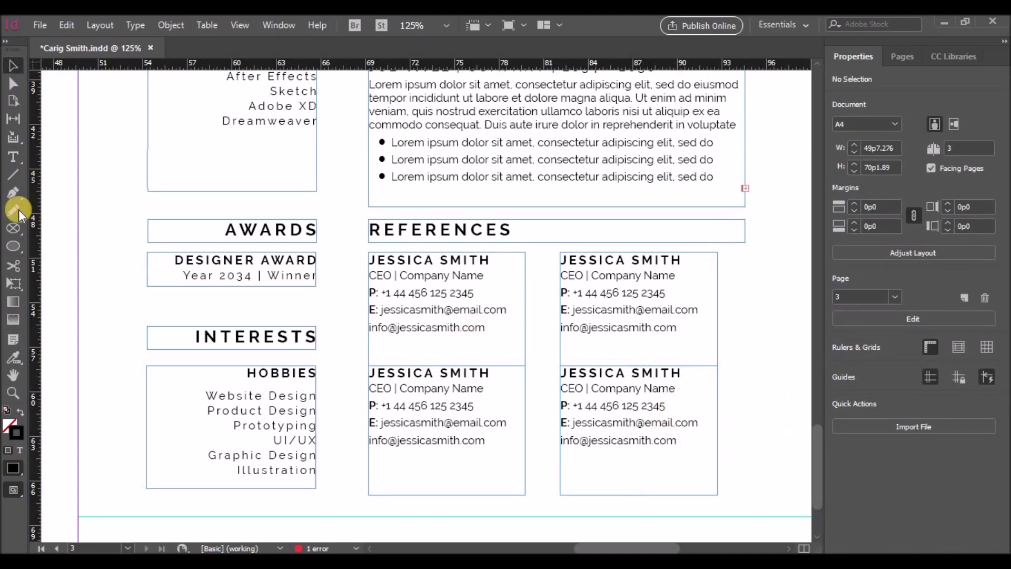
Draw a vertical line left of the Hobbies list with a Dotted 4 pt stroke
left_click(14, 174)
left_click_drag(120, 384, 120, 474)
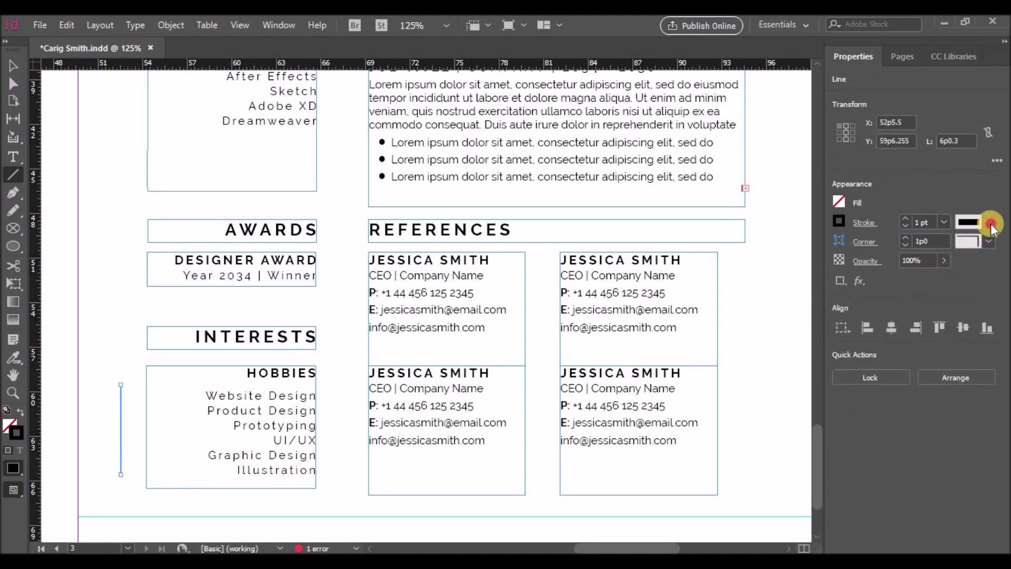
left_click(990, 224)
left_click(893, 440)
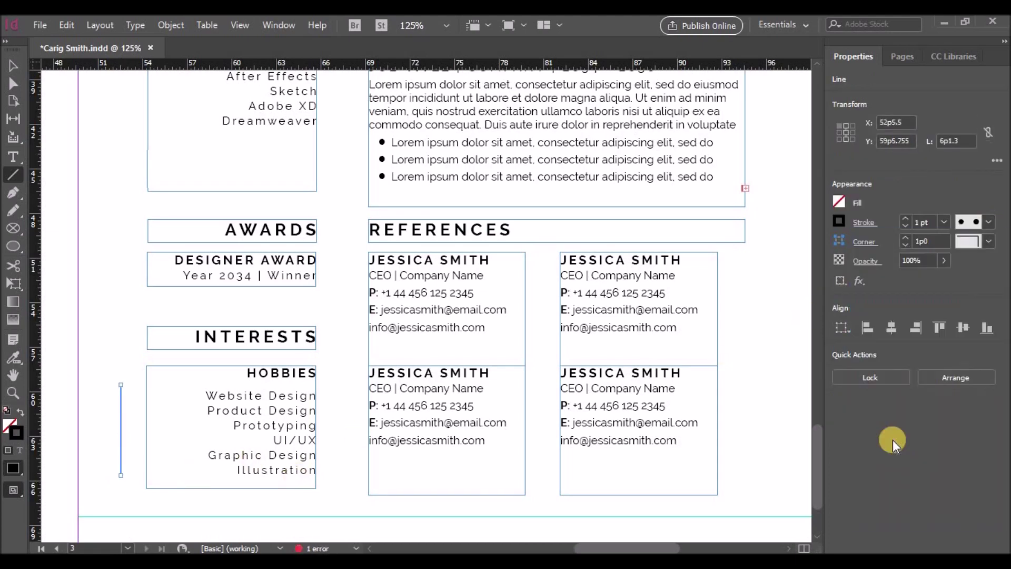
left_click(905, 219)
left_click(905, 219)
left_click(905, 219)
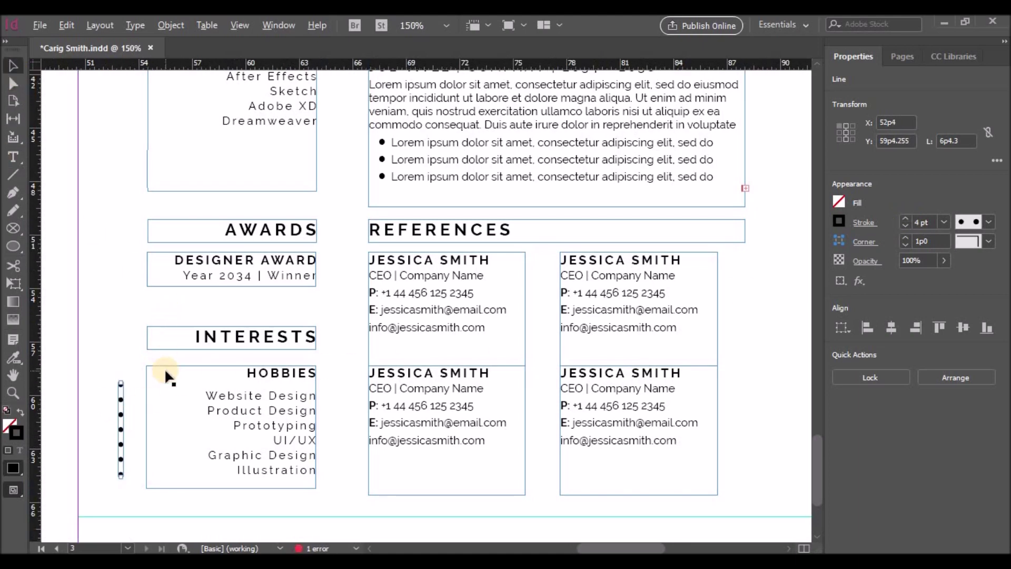
Try the Japanese Dots stroke style, then revert the line to Dotted
scroll(162, 372, "up", 3)
scroll(555, 541, "left", 3)
scroll(563, 387, "down", 4)
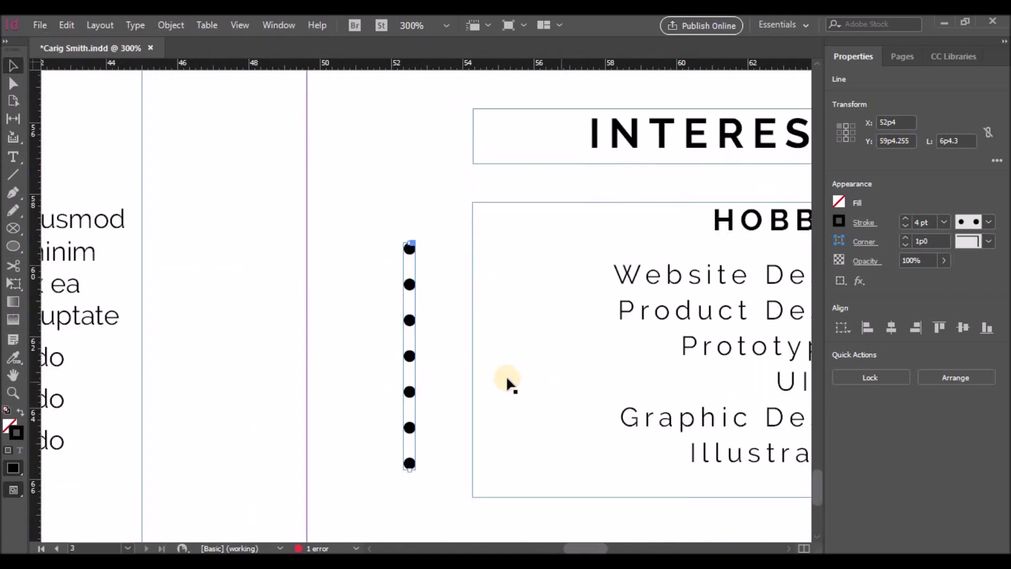
mouse_move(409, 356)
left_mouse_down()
mouse_move(570, 374)
mouse_move(571, 386)
left_mouse_up()
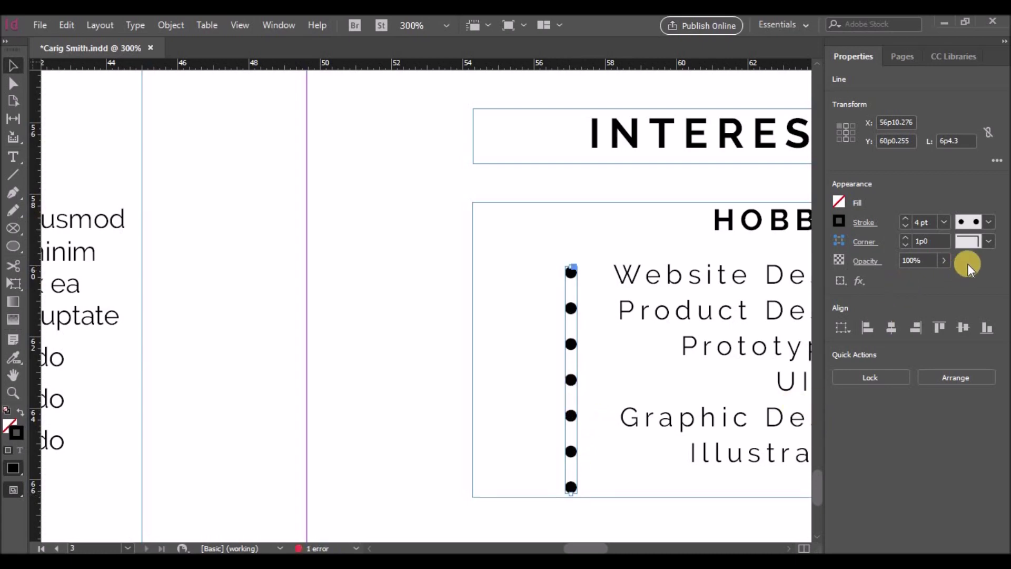
left_click(989, 223)
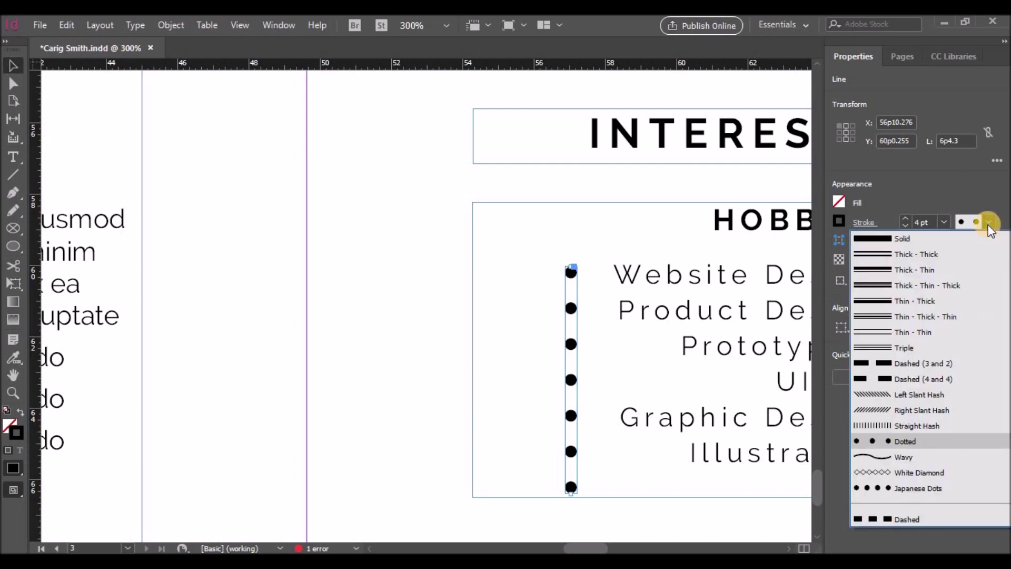
left_click(921, 488)
left_click(989, 225)
left_click(905, 441)
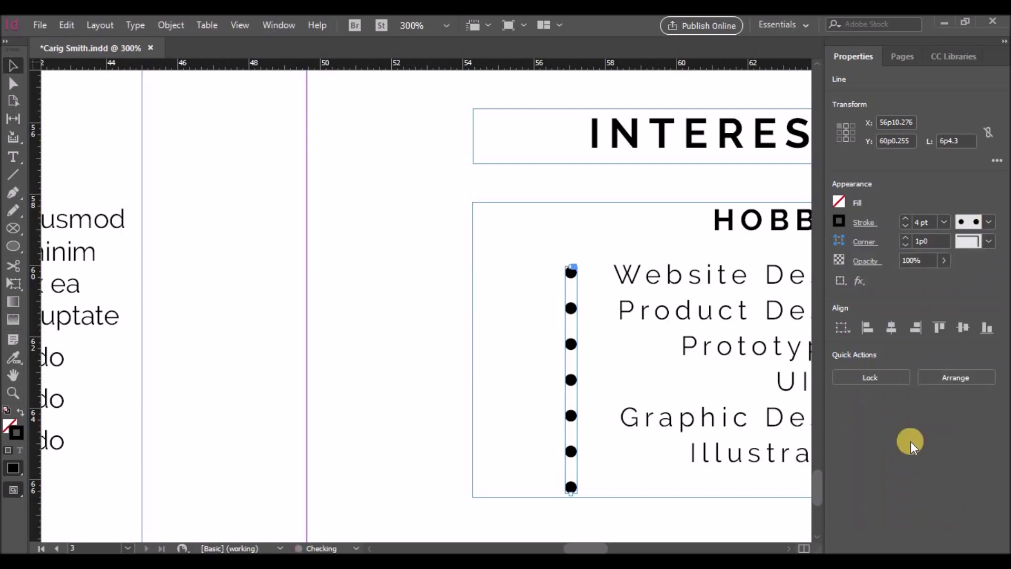
Shorten the dotted line and nudge it just left of the Hobbies frame
left_click_drag(571, 490, 569, 468)
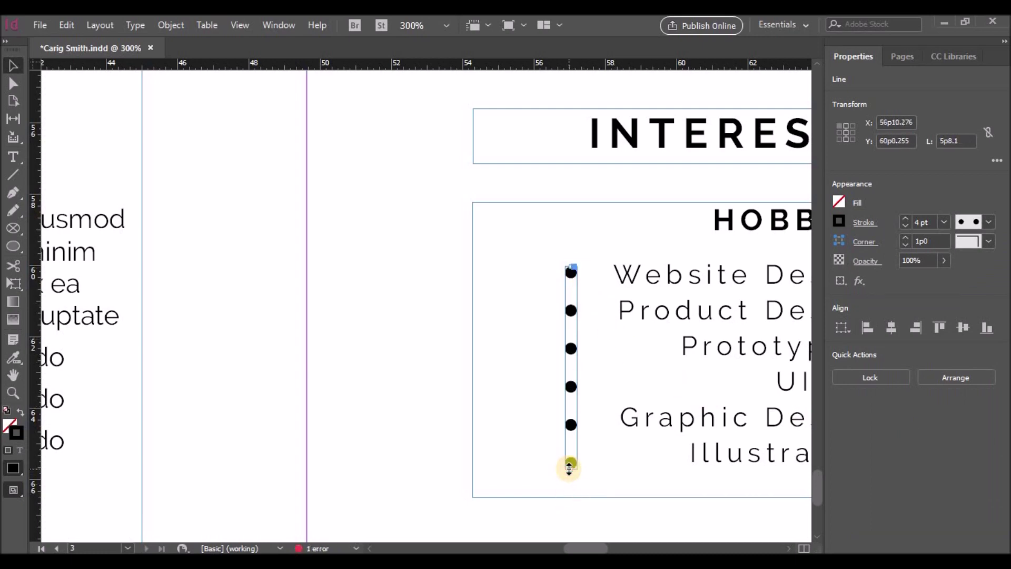
mouse_move(570, 468)
left_mouse_down()
mouse_move(570, 476)
mouse_move(571, 461)
left_mouse_up()
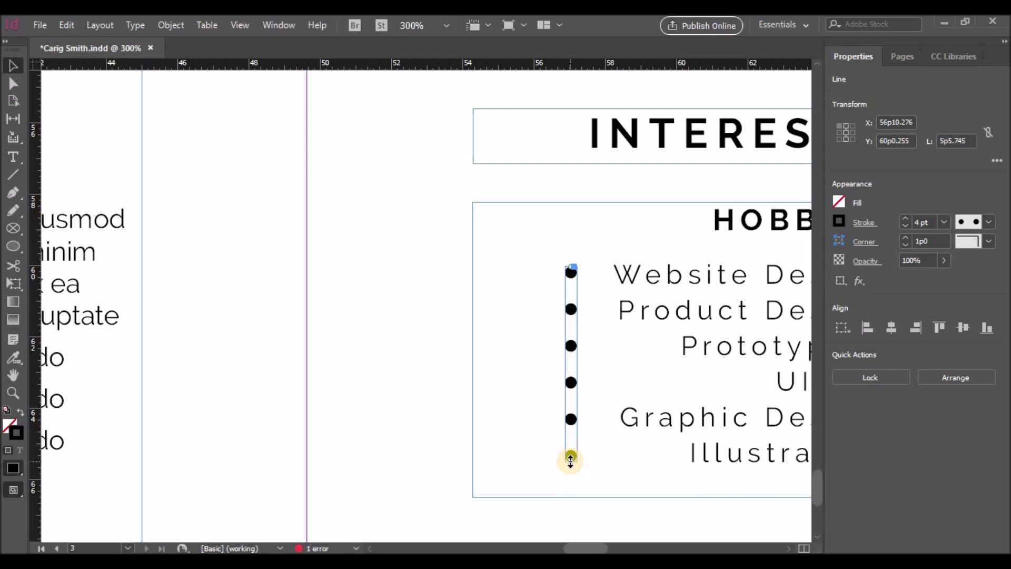
mouse_move(573, 368)
left_mouse_down()
mouse_move(430, 373)
mouse_move(574, 371)
left_mouse_up()
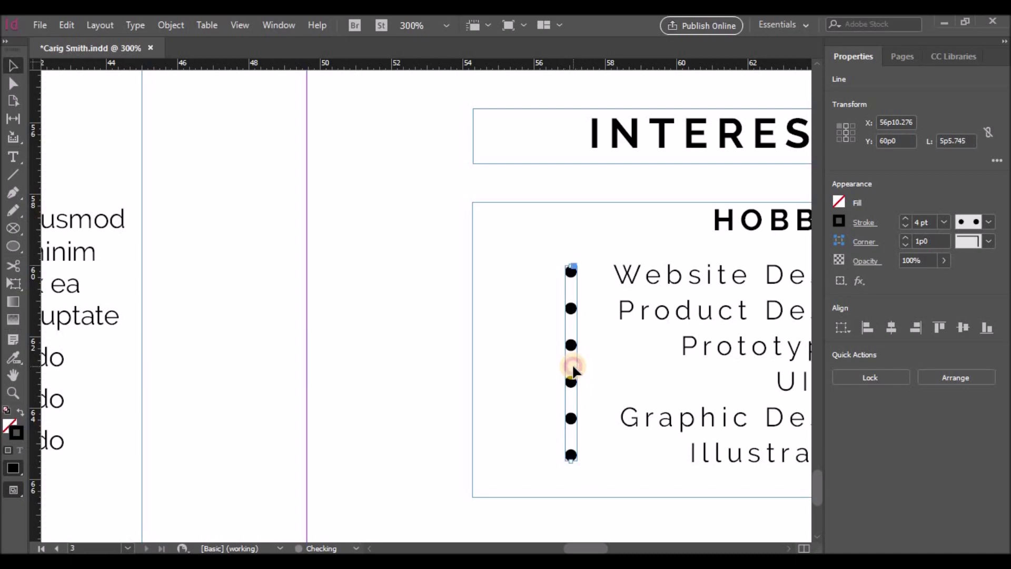
key("Left")
key("Left")
key("Left")
key("Left")
key("Left")
key("Left")
key("Left")
key("Left")
key("Left")
key("Left")
key("Left")
key("Left")
key("Left")
key("Left")
key("Left")
key("Left")
key("Left")
key("Left")
key("Left")
key("Left")
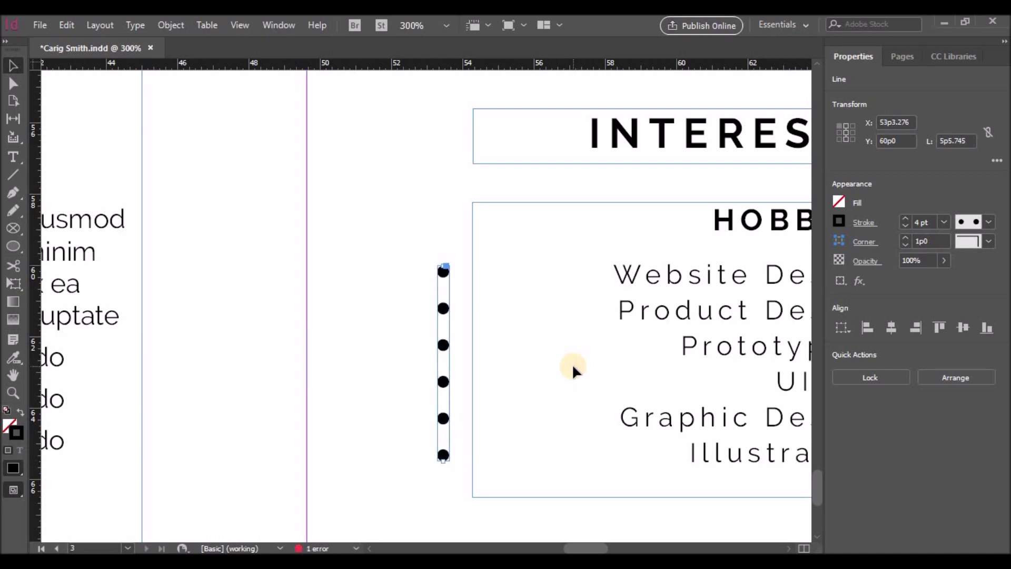
Paste a copy of the dotted line in place and move it beside the Professional skills list
scroll(573, 368, "down", 3, "alt")
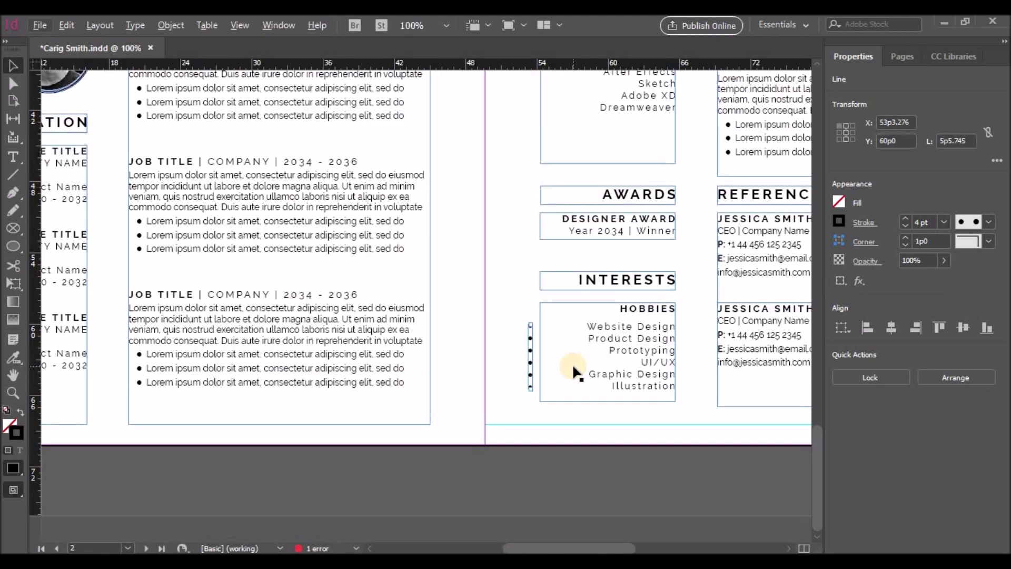
scroll(574, 372, "down", 1, "alt")
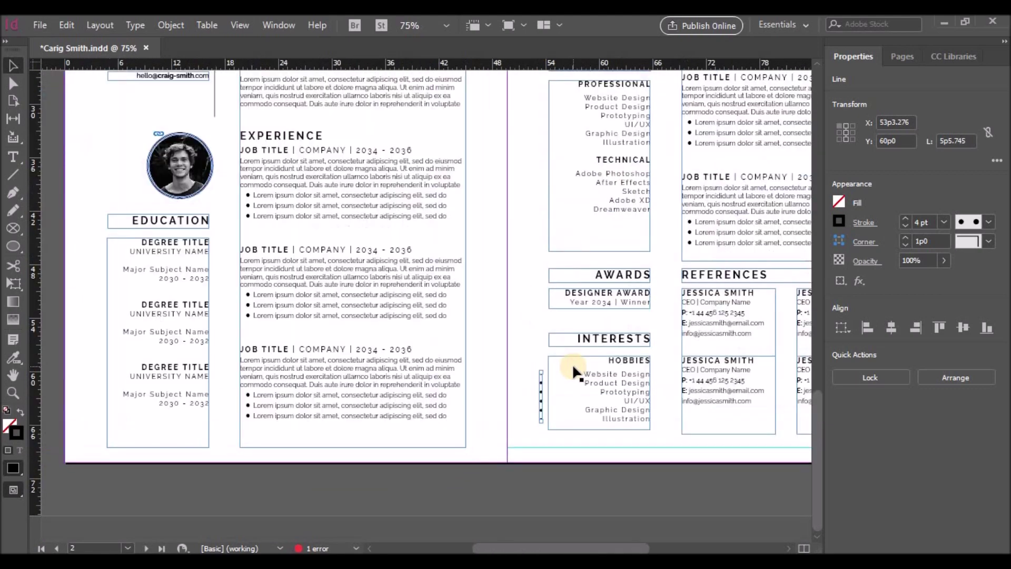
right_click(541, 402)
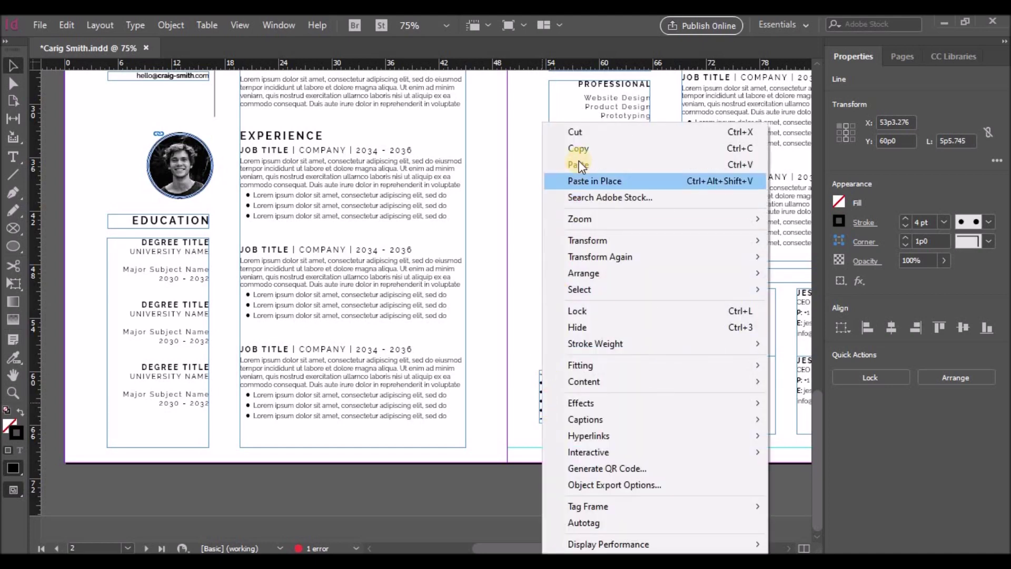
left_click(579, 149)
right_click(541, 391)
left_click(574, 181)
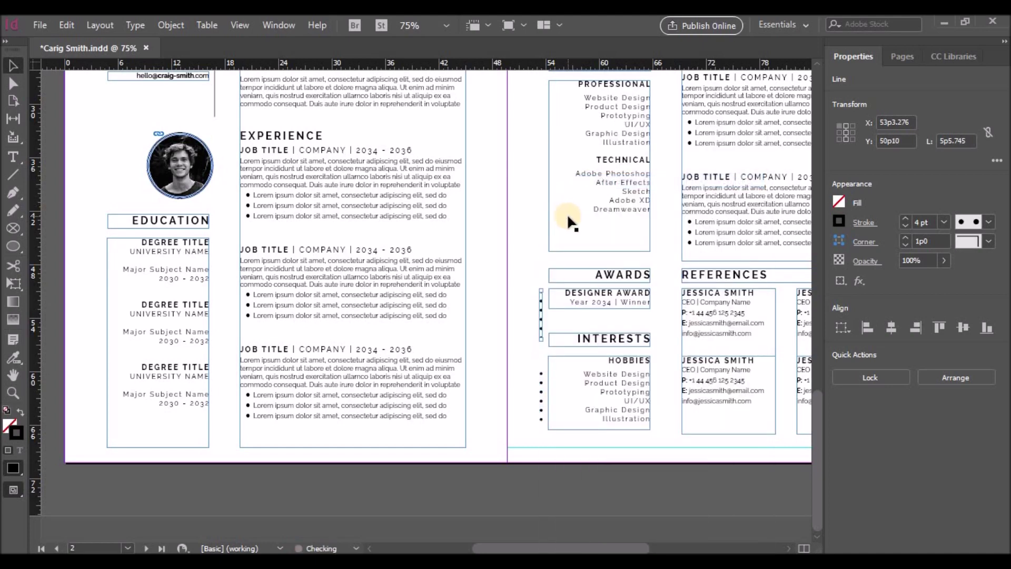
key("Up")
key("Up")
key("Up")
key("Up")
key("Up")
key("Up")
key("Up")
key("Up")
key("Up")
key("Up")
key("Up")
key("Up")
key("Up")
key("Up")
key("Up")
key("Up")
key("Up")
key("Up")
key("Up")
key("Up")
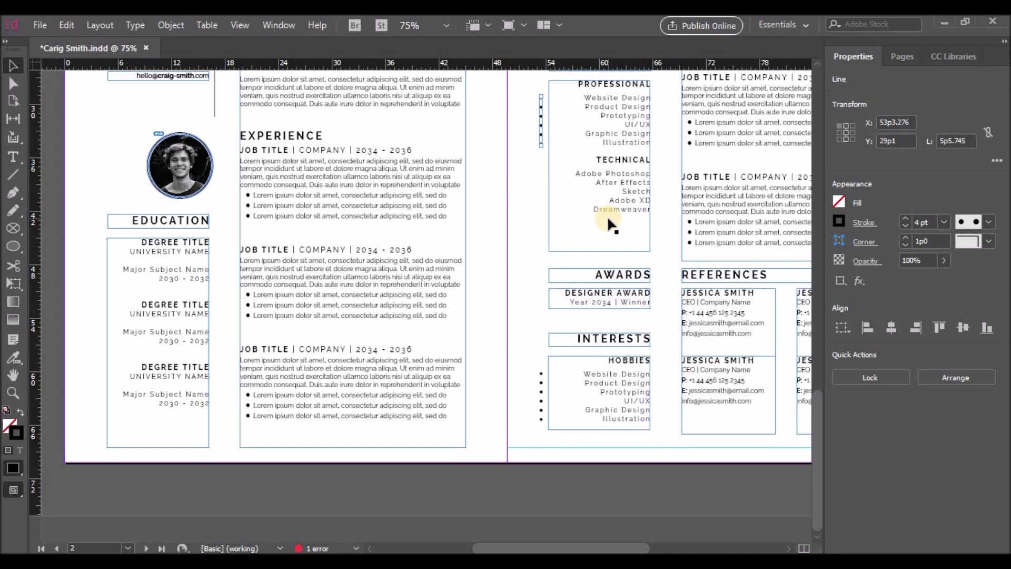
key("ctrl+equal")
key("ctrl+equal")
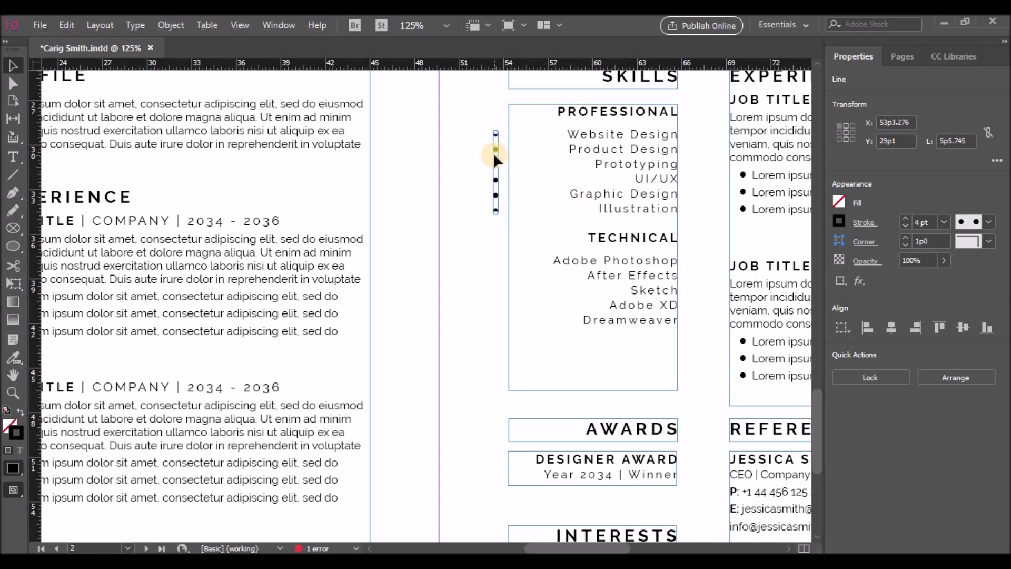
key("Down")
Add a shortened dotted line copy beside the Technical skills list
right_click(498, 197)
left_click(526, 147)
right_click(496, 163)
left_click(526, 180)
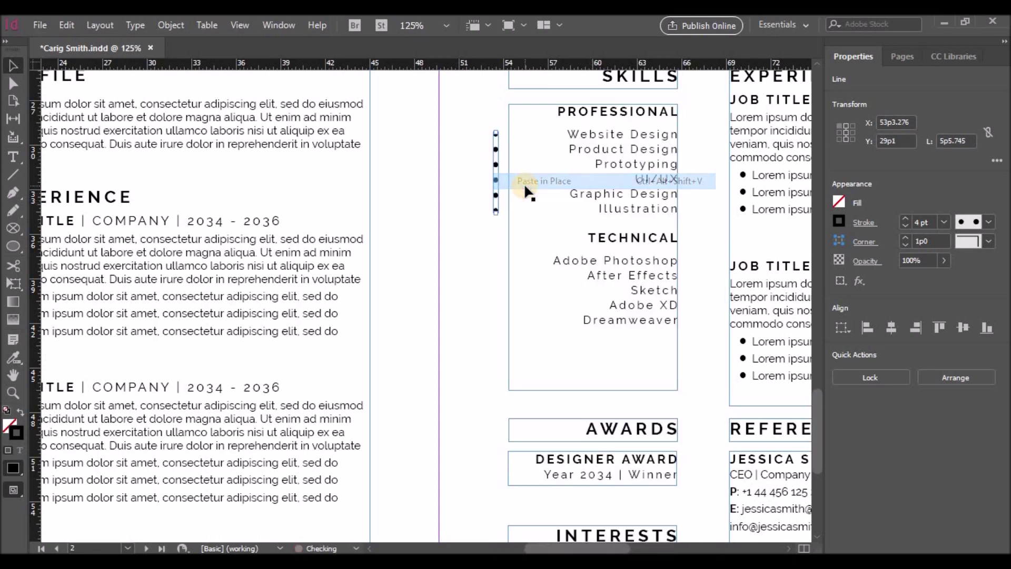
key("shift+Down")
key("shift+Down")
key("shift+Down")
key("shift+Down")
key("shift+Down")
key("shift+Down")
key("shift+Down")
key("shift+Down")
key("shift+Down")
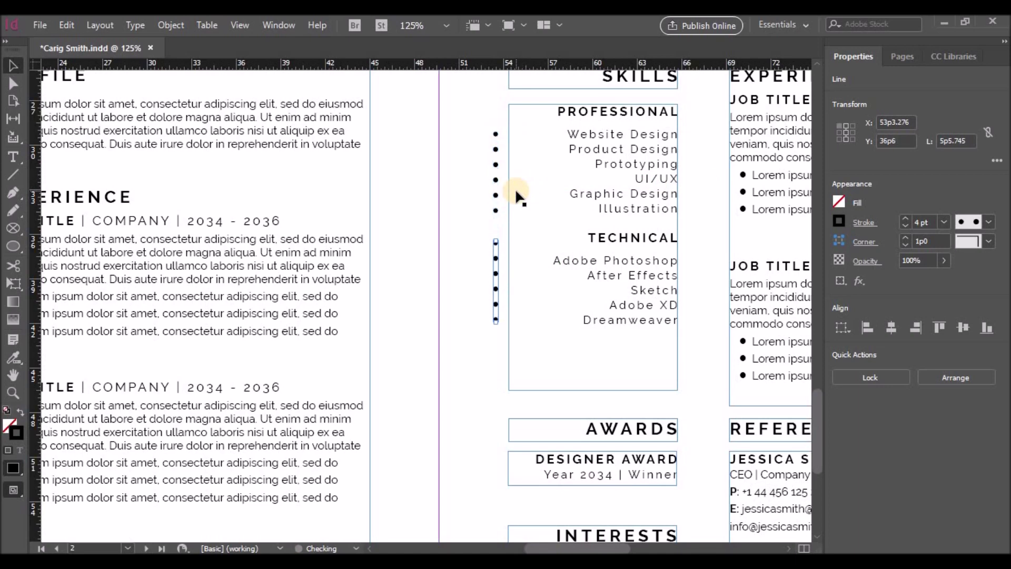
key("shift+Down")
left_click_drag(495, 338, 496, 321)
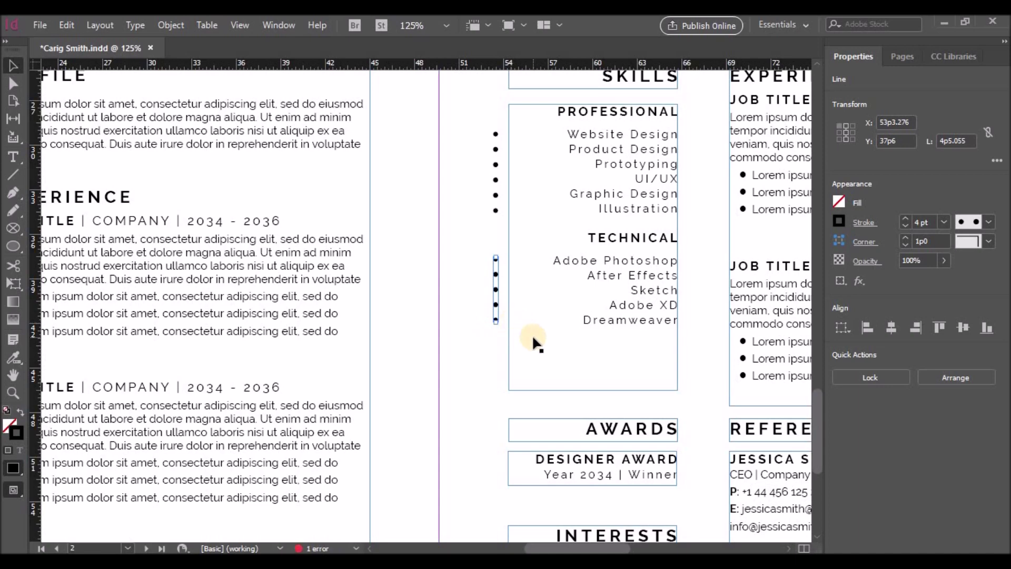
Paste another copy beside DESIGNER AWARD and shorten it to a single dot
right_click(495, 312)
left_click(532, 181)
key("Down")
key("Down")
key("Down")
key("Down")
key("Down")
key("Down")
key("Down")
key("Down")
key("Down")
key("Down")
key("Down")
key("Down")
key("Down")
key("Down")
key("Down")
key("Down")
key("Down")
key("Down")
key("Down")
key("Down")
key("Down")
key("Down")
key("Down")
key("Down")
key("Down")
key("Down")
key("Down")
key("Down")
key("Down")
key("Down")
key("Down")
key("Down")
key("Down")
key("Down")
key("Down")
key("Down")
key("Down")
key("Down")
key("Down")
key("Down")
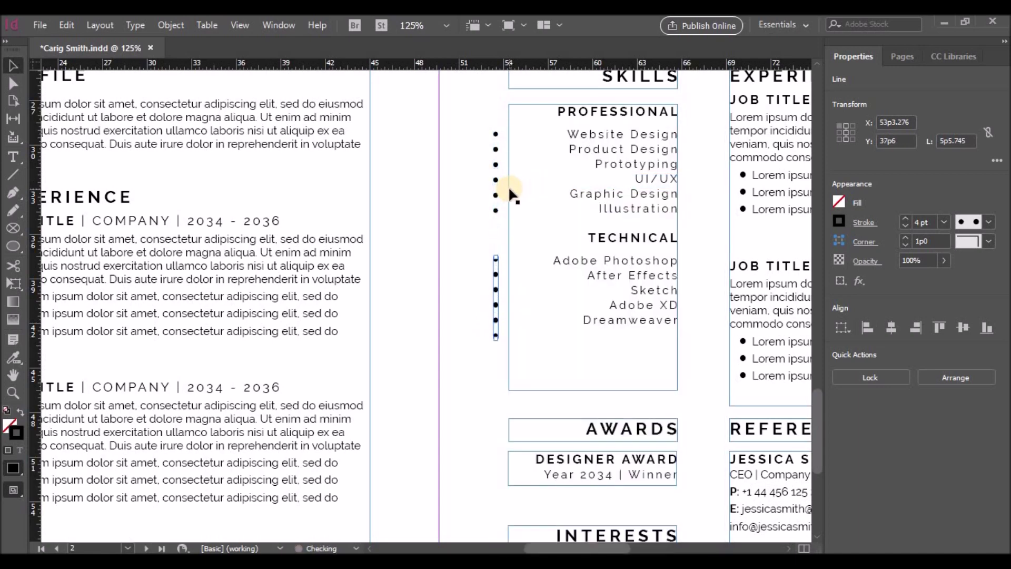
key("Down")
key("Down")
key("Down")
key("Down")
key("Down")
key("Down")
key("Down")
key("Down")
key("Down")
key("Down")
key("Down")
key("Down")
key("Down")
key("Down")
key("Down")
key("Down")
key("Down")
key("Down")
key("Down")
key("Down")
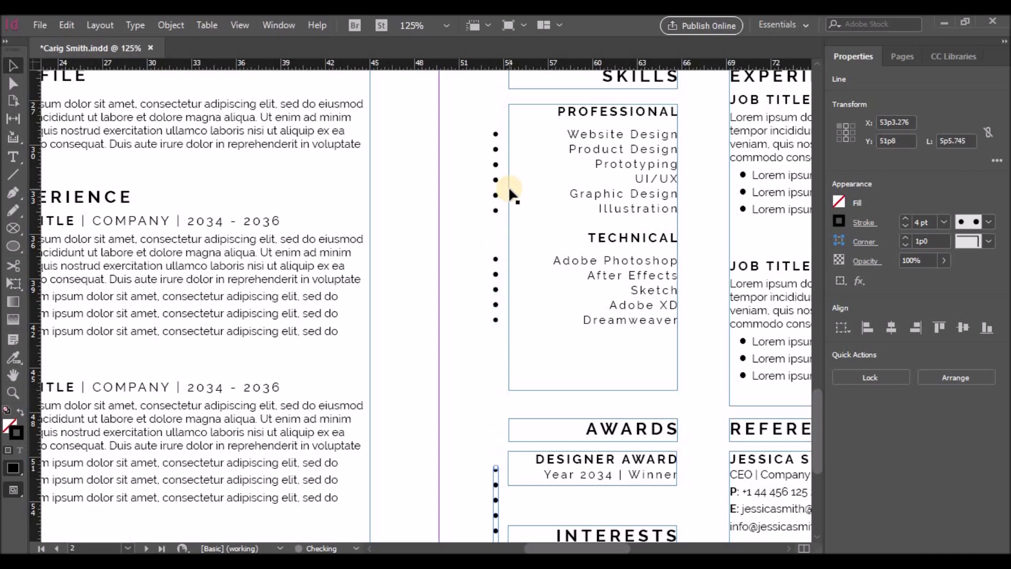
scroll(513, 195, "down", 3)
left_click_drag(495, 425, 497, 353)
left_click(501, 362)
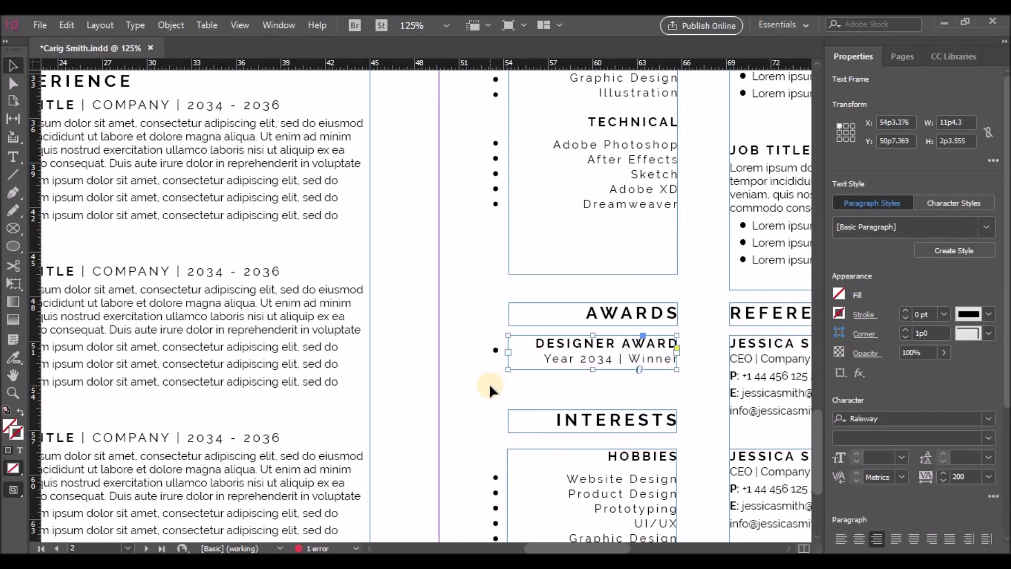
Save a copy of the résumé in IDML format with Save As
key("ctrl+minus")
key("ctrl+minus")
key("ctrl+minus")
key("ctrl+minus")
left_click(781, 250)
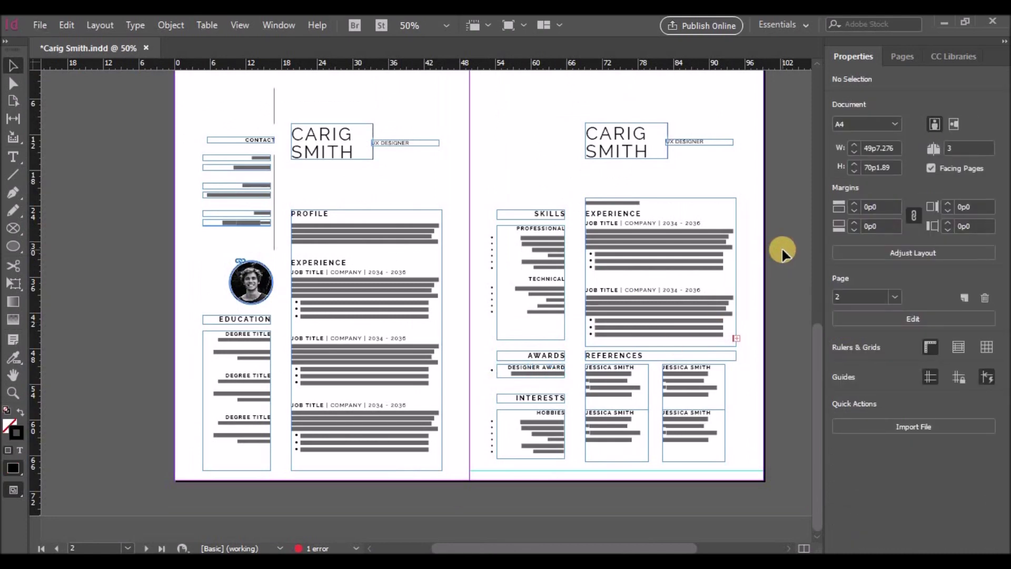
scroll(153, 317, "up", 5)
scroll(153, 317, "down", 5)
left_click(40, 25)
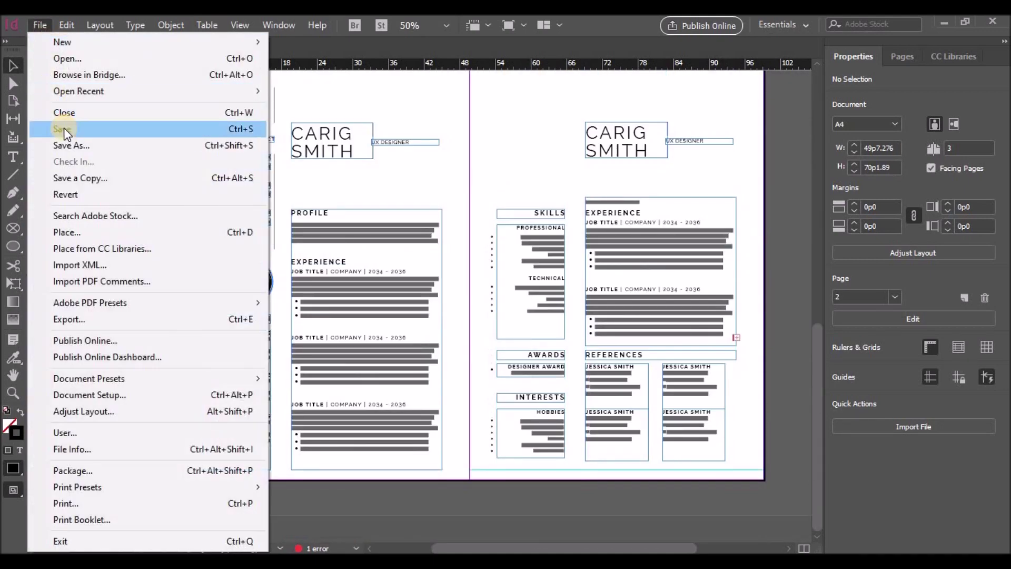
left_click(77, 143)
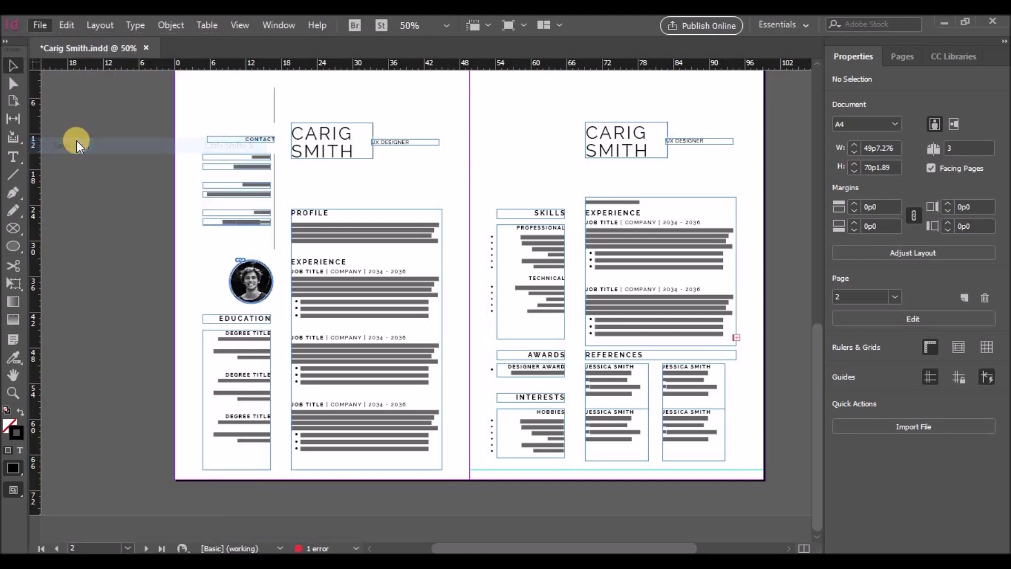
left_click(645, 411)
left_click(638, 445)
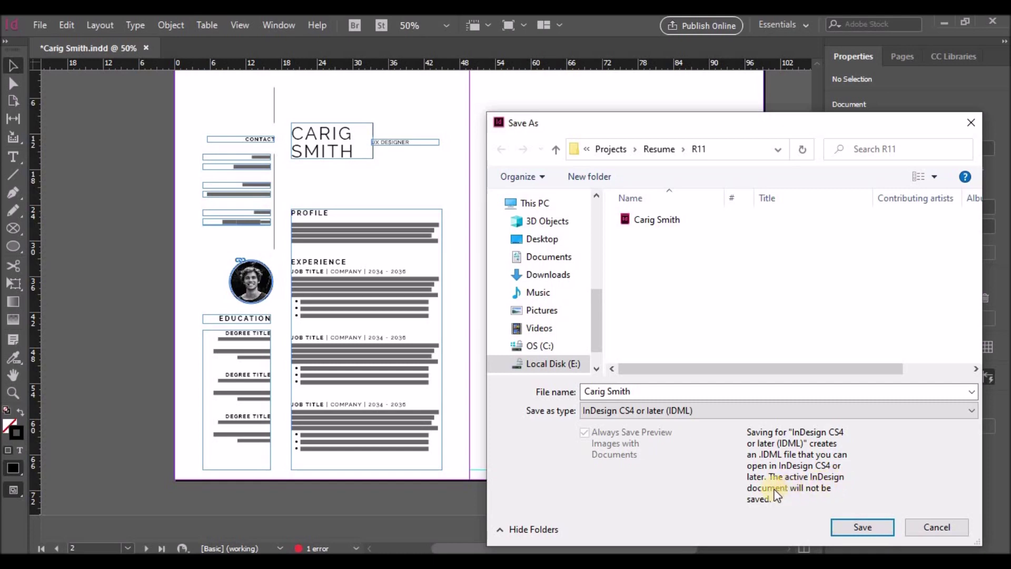
left_click(643, 391)
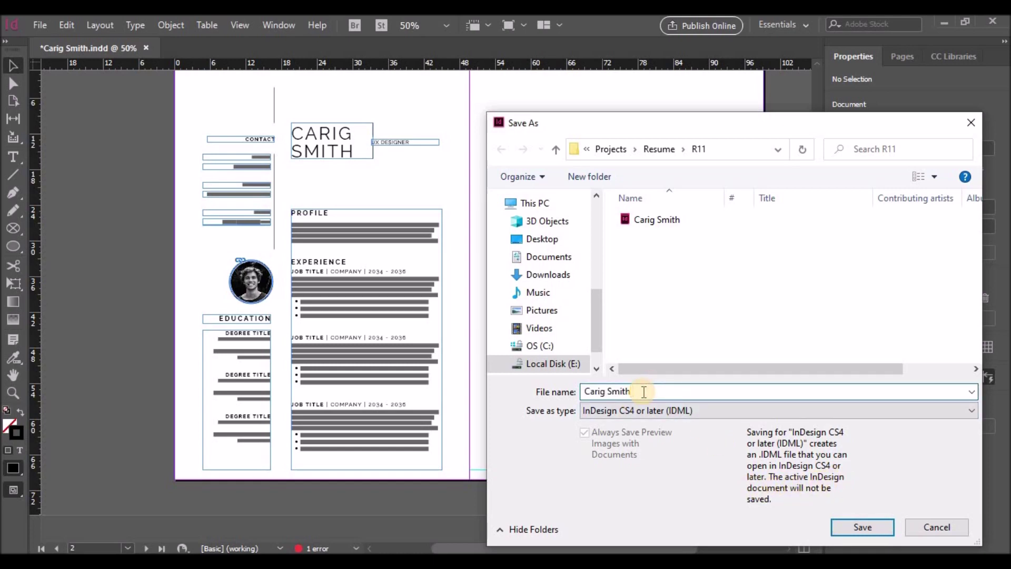
left_click(861, 530)
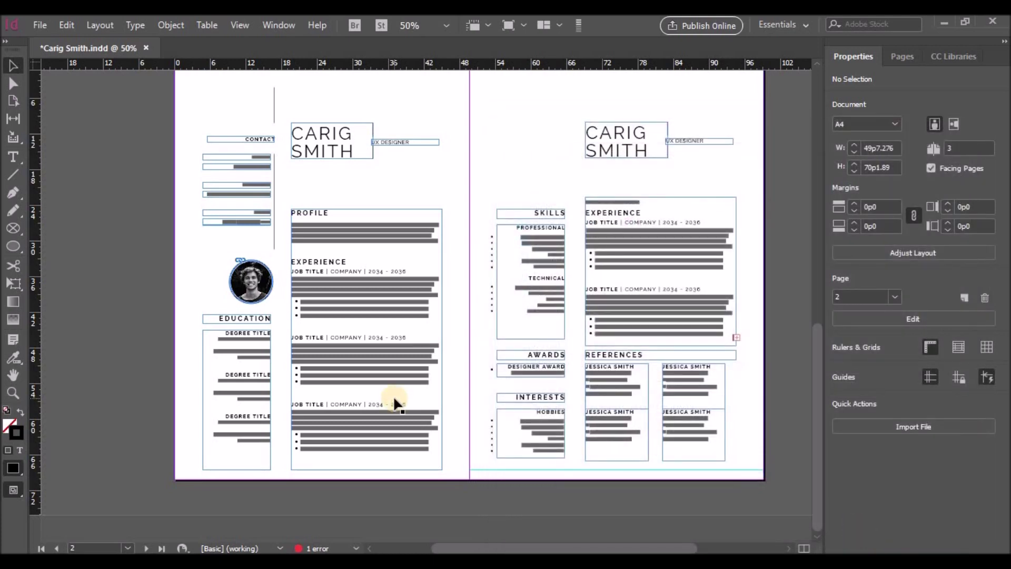
Export the résumé as an Adobe PDF with 'Final' added to the file name
left_click(40, 25)
left_click(90, 320)
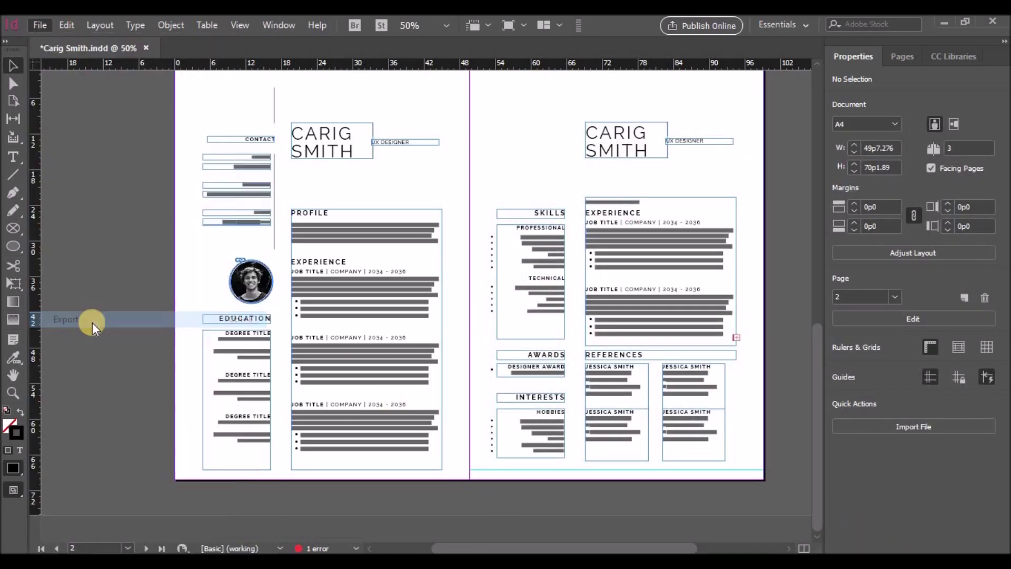
left_click(637, 394)
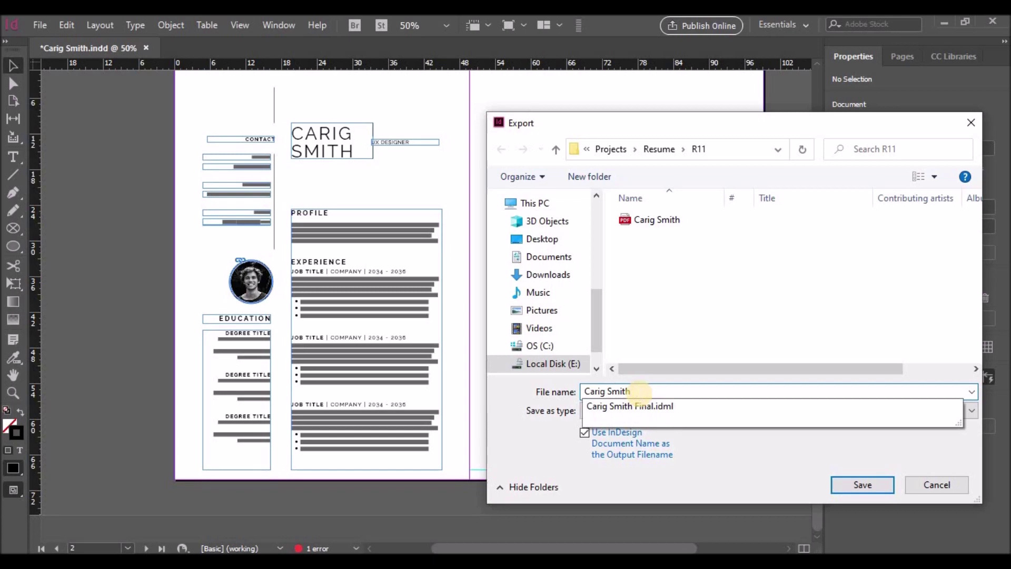
type("Final")
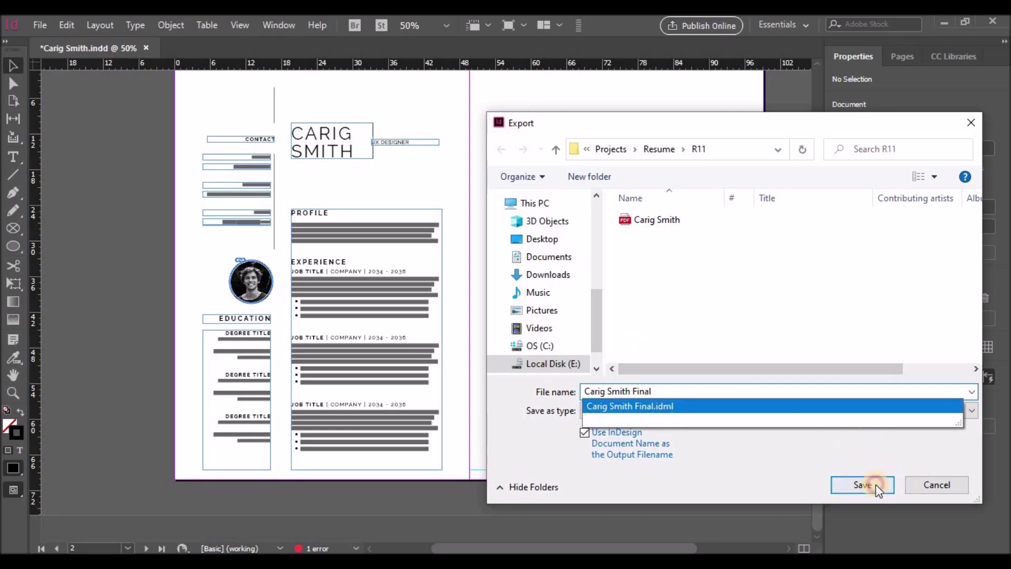
left_click(862, 484)
left_click(626, 514)
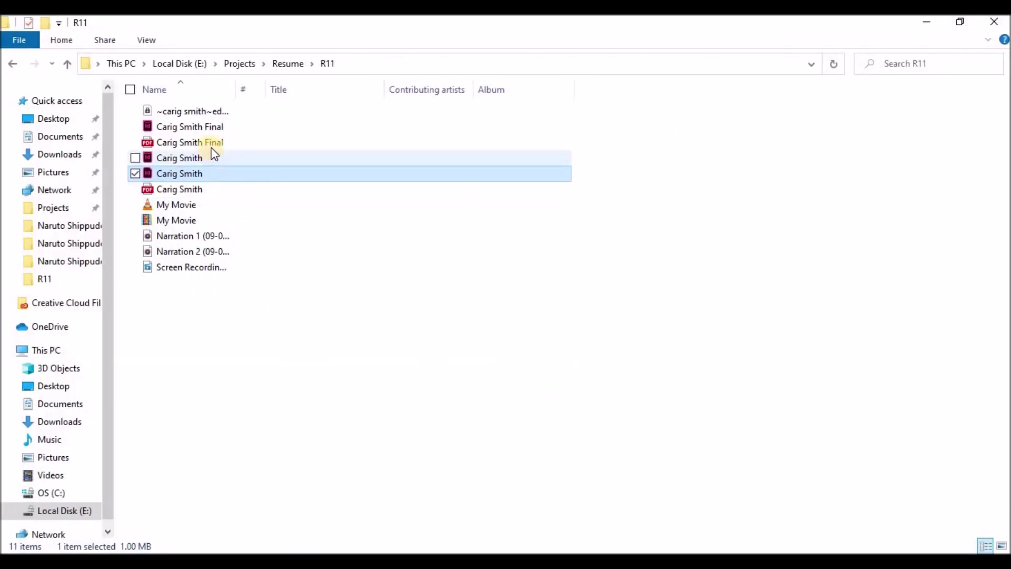
Open the exported Final PDF from the R11 folder in the browser
left_click(213, 148)
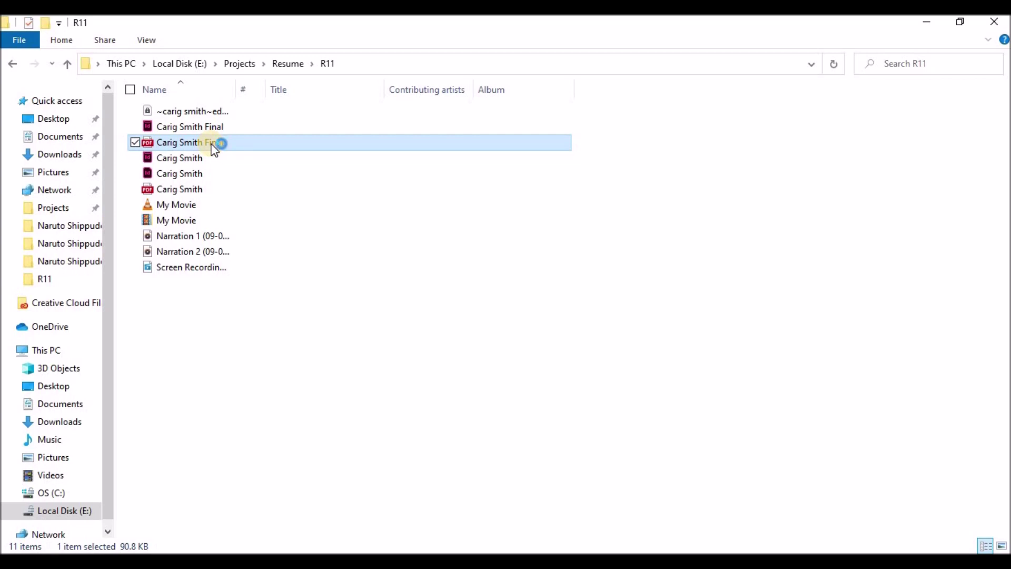
double_click(214, 149)
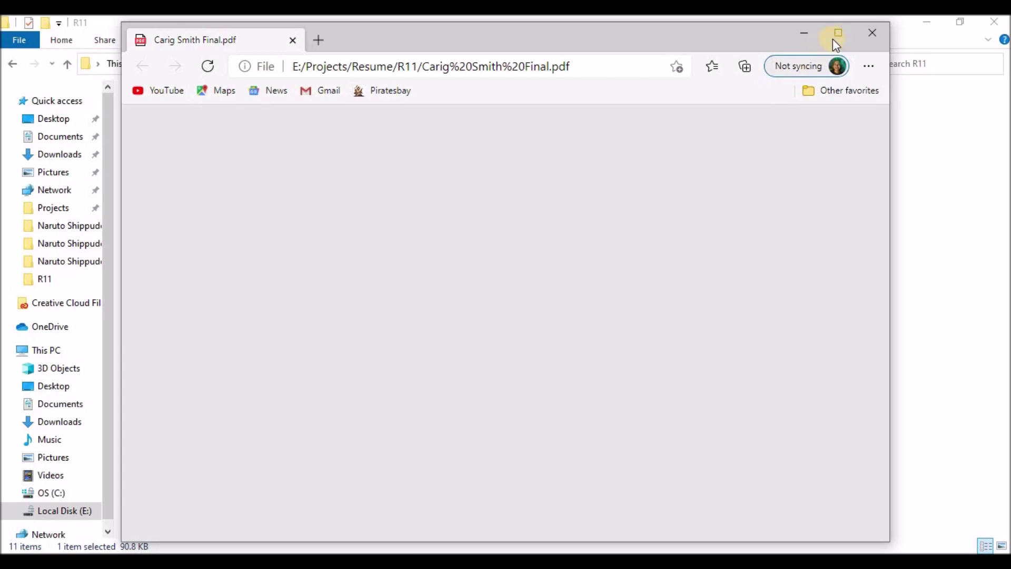
Maximize Edge and scroll through PDF pages 1 to 3, then return to the cover letter
left_click(835, 35)
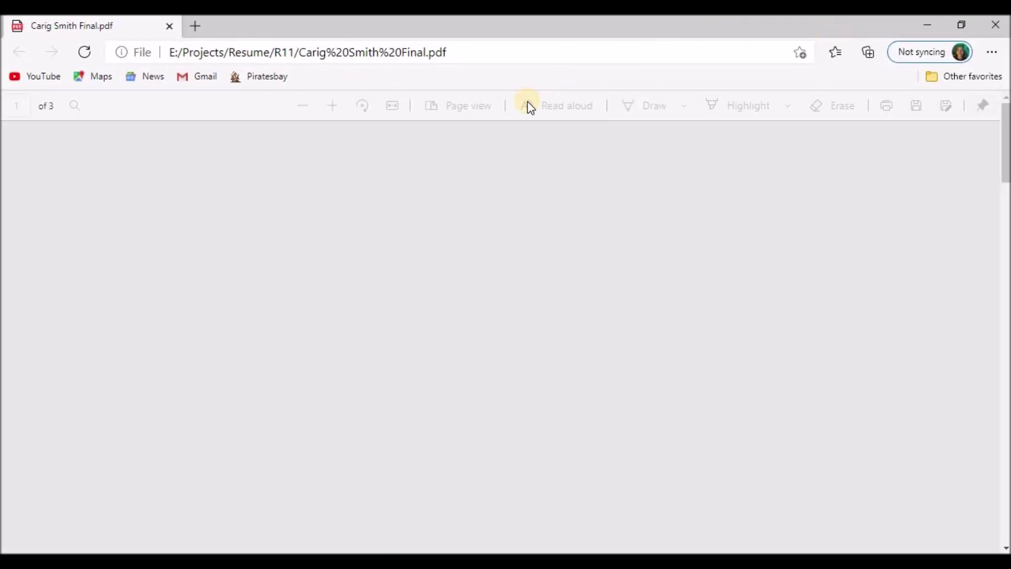
scroll(608, 207, "down", 8)
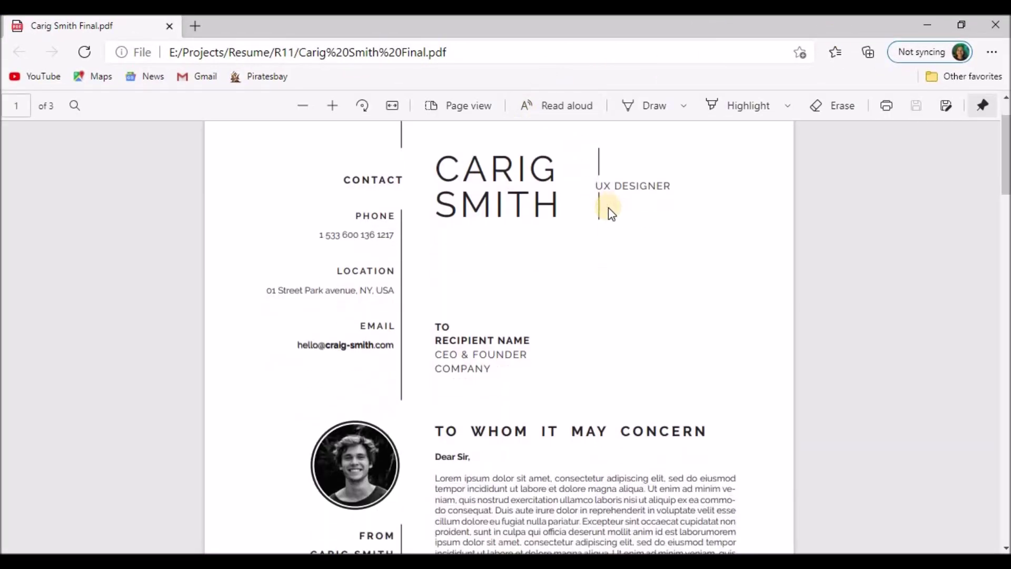
scroll(608, 208, "down", 8)
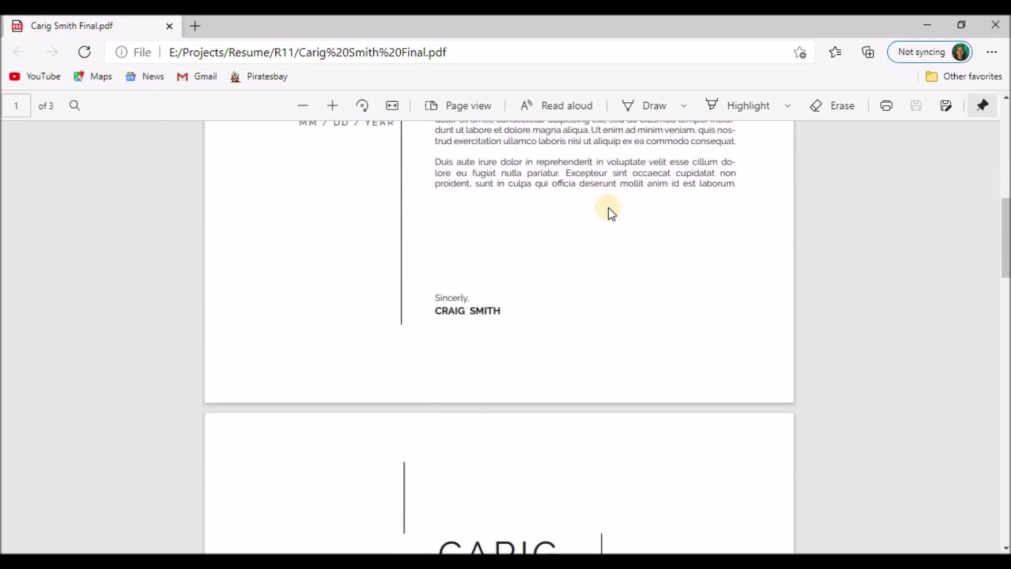
scroll(608, 207, "down", 4)
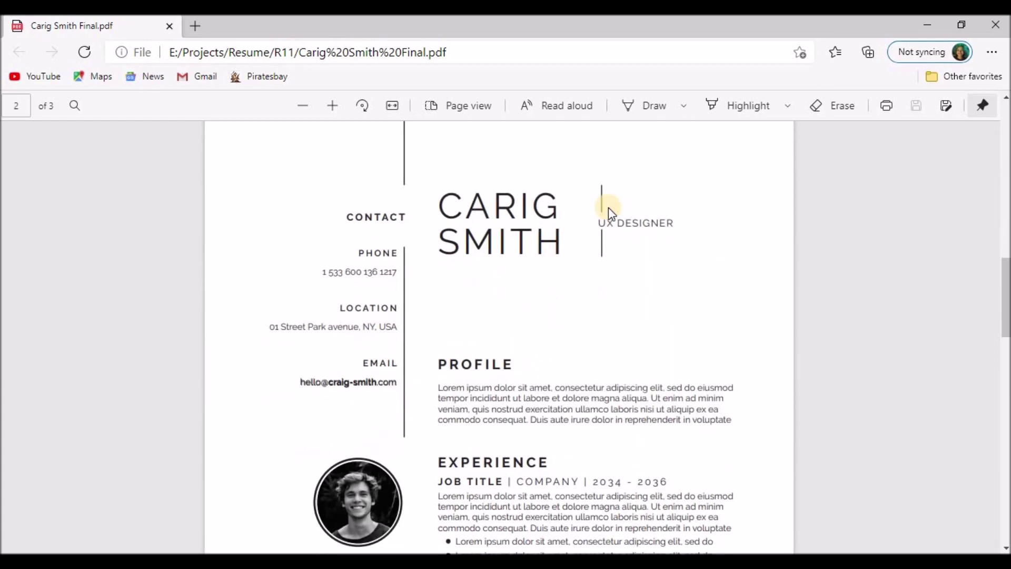
scroll(608, 213, "down", 1)
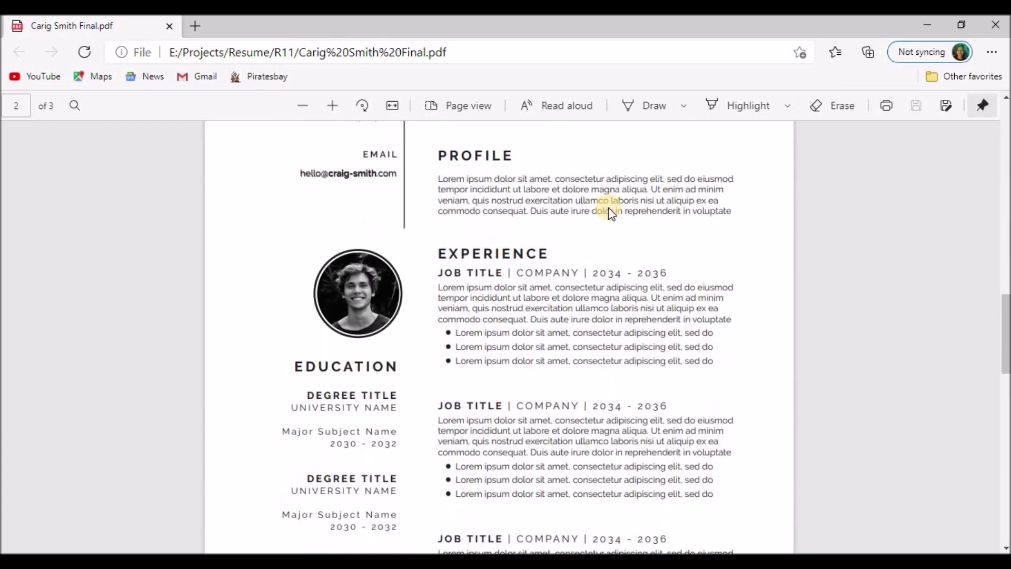
scroll(608, 207, "down", 1)
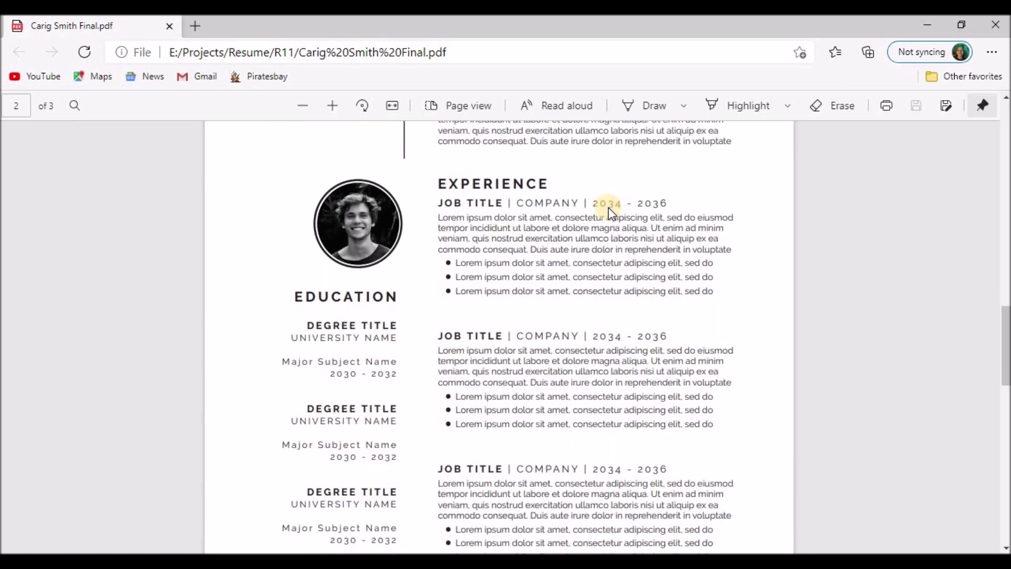
scroll(608, 207, "down", 1)
scroll(608, 206, "down", 2)
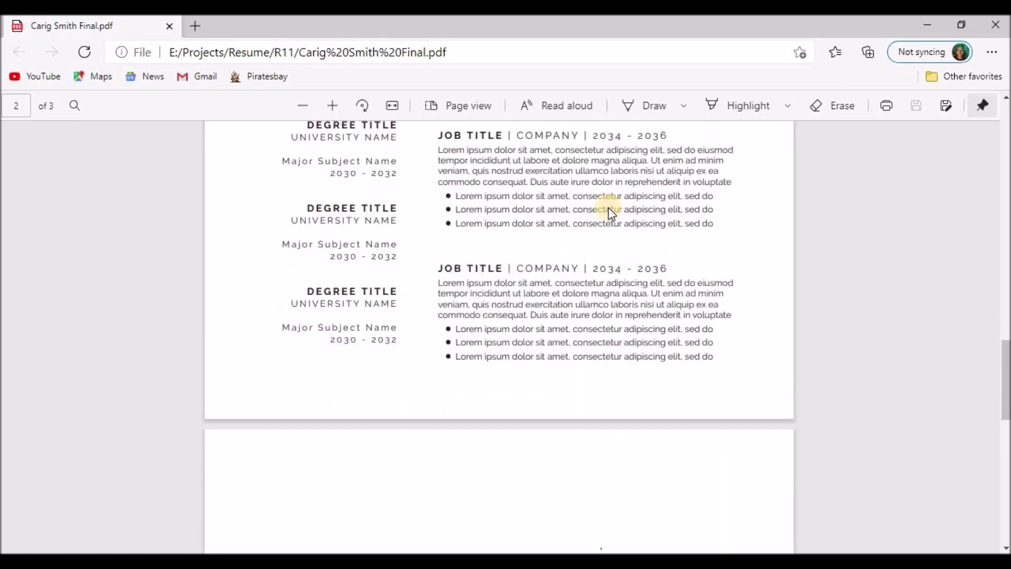
scroll(608, 207, "down", 7)
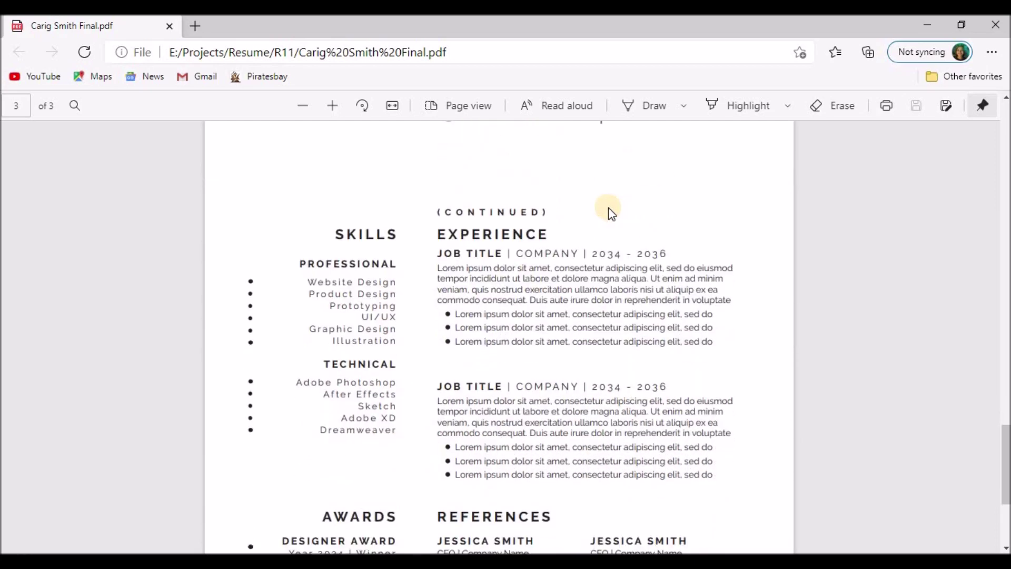
scroll(608, 207, "down", 2)
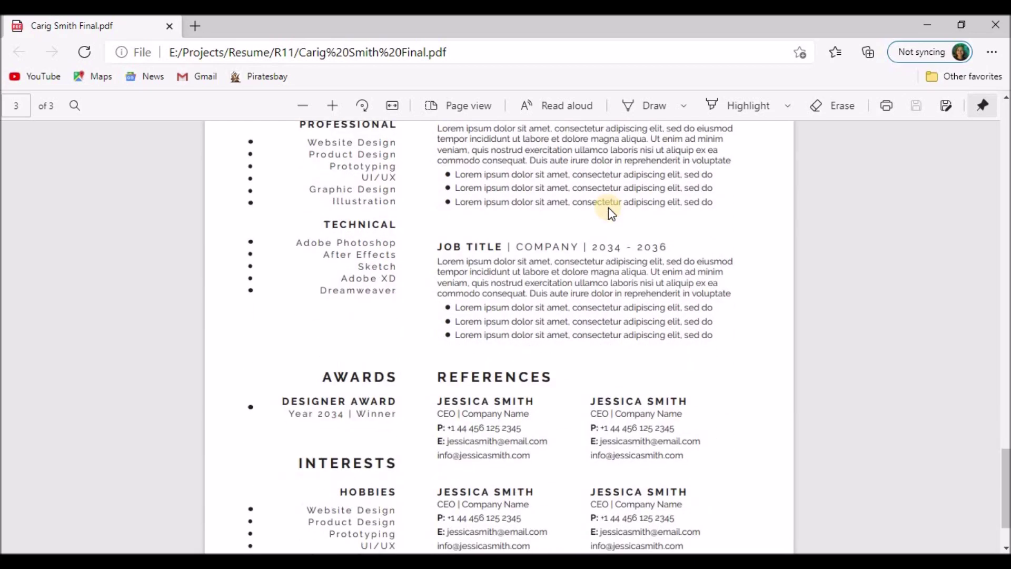
scroll(608, 208, "down", 1)
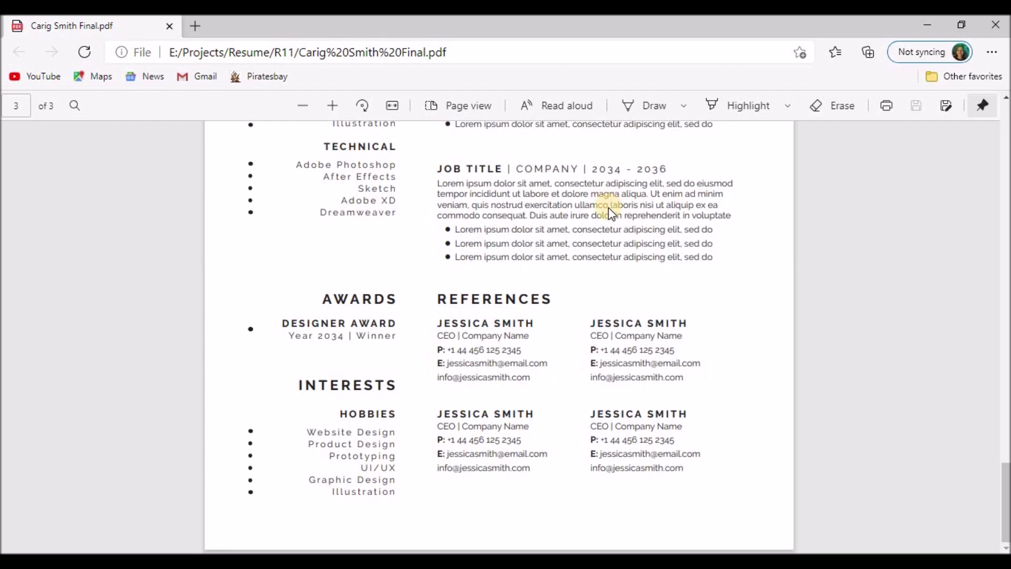
scroll(608, 207, "up", 15)
scroll(608, 207, "up", 10)
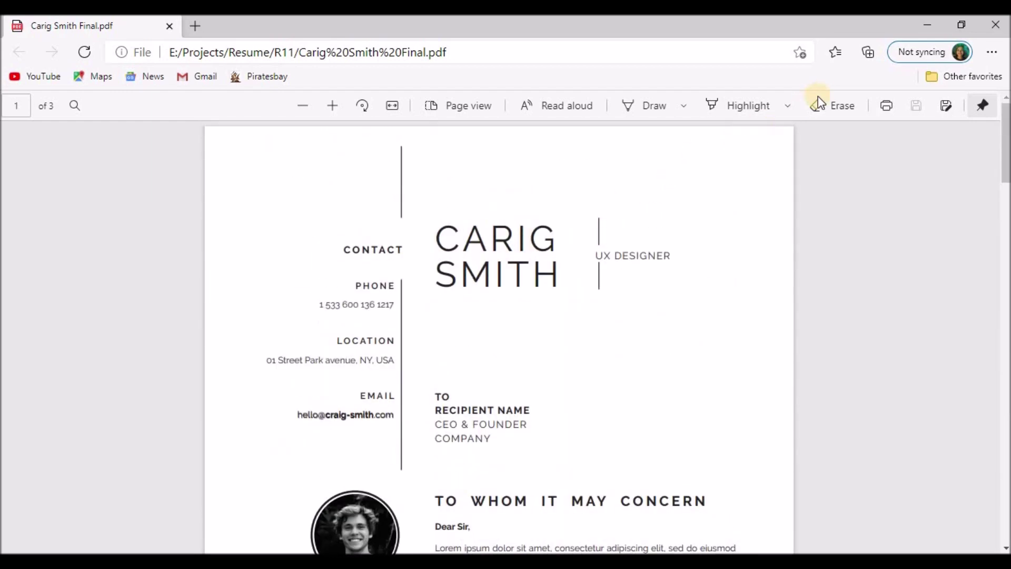